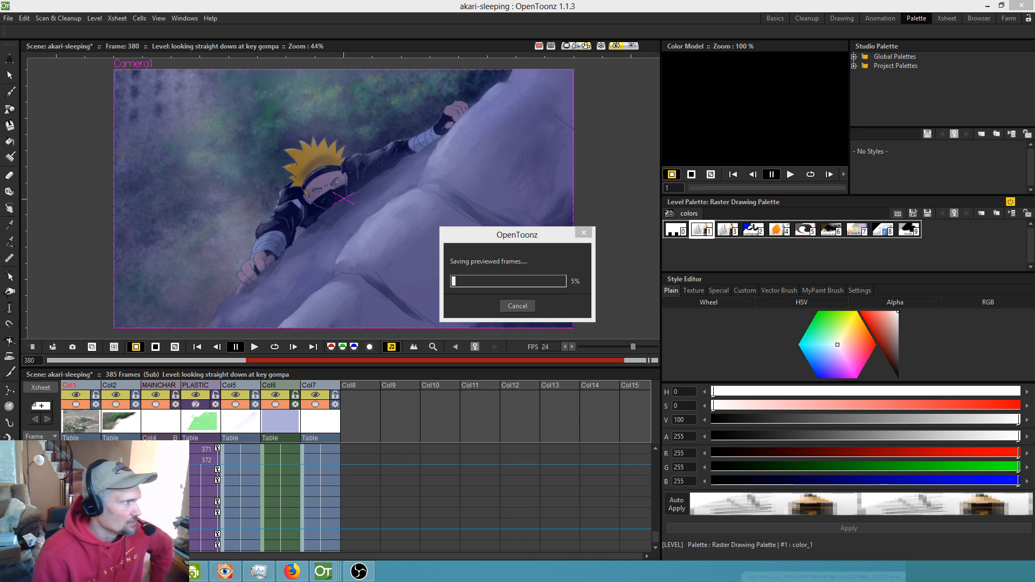
# - Cancel saving the previewed frames and leave the climbing shot's sub-xsheet for the main scene xsheet
pyautogui.click(518, 307)
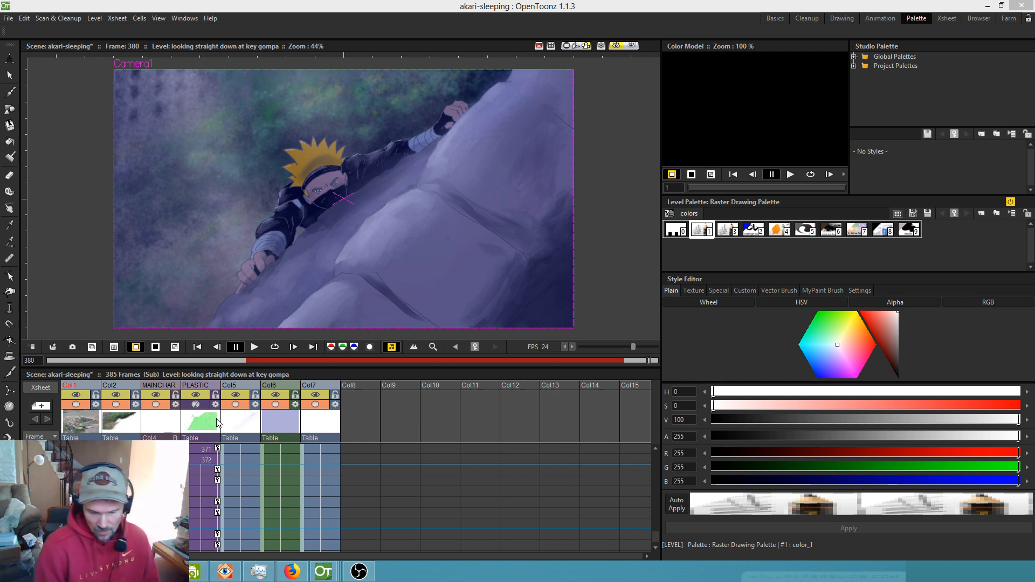
pyautogui.click(368, 451)
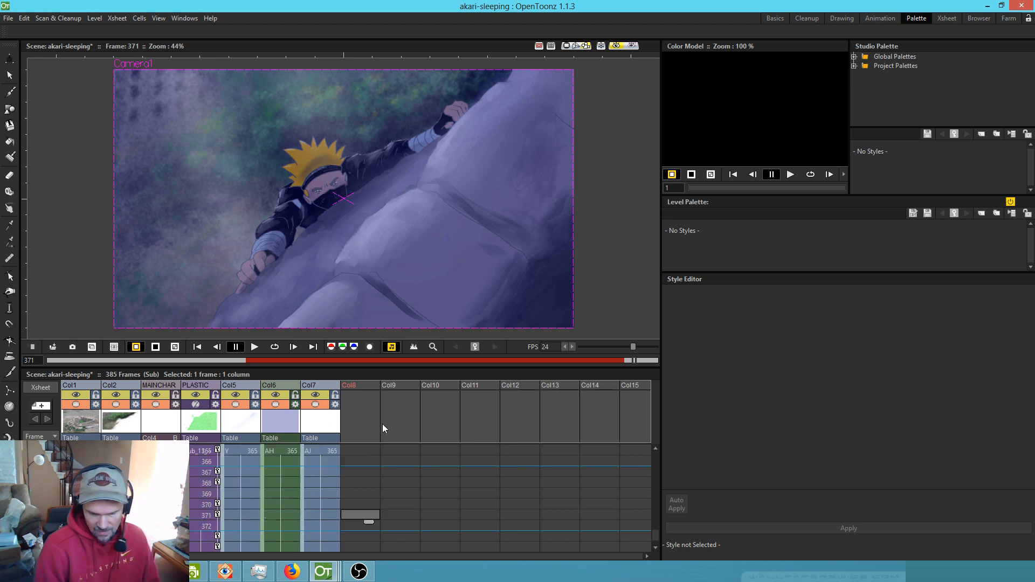
pyautogui.hotkey('shift', 'c')
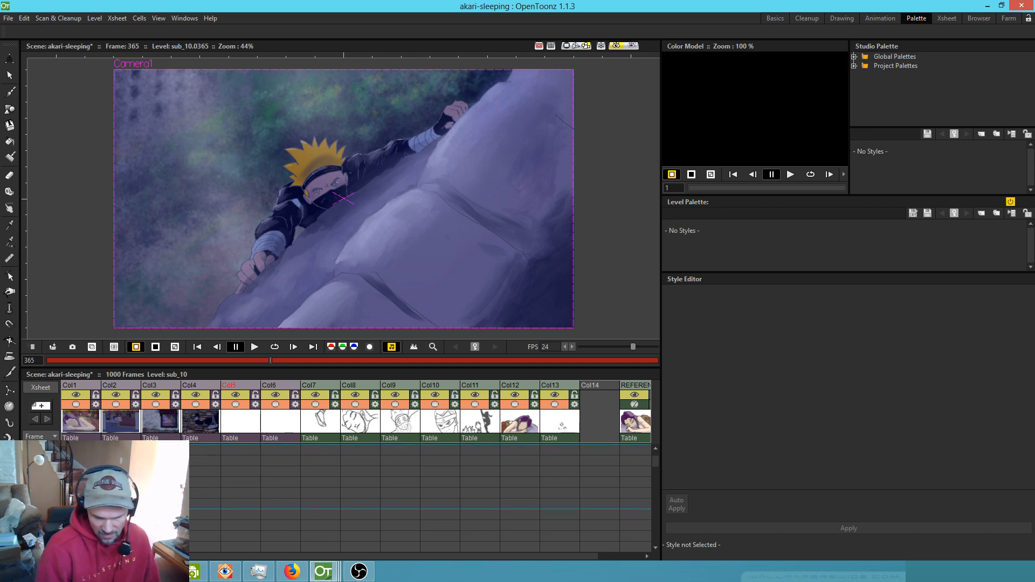
# - Inspect the sleeping-woman shot in Col2, both inside its sub-xsheet and at frame 118 of the main xsheet
pyautogui.click(116, 385)
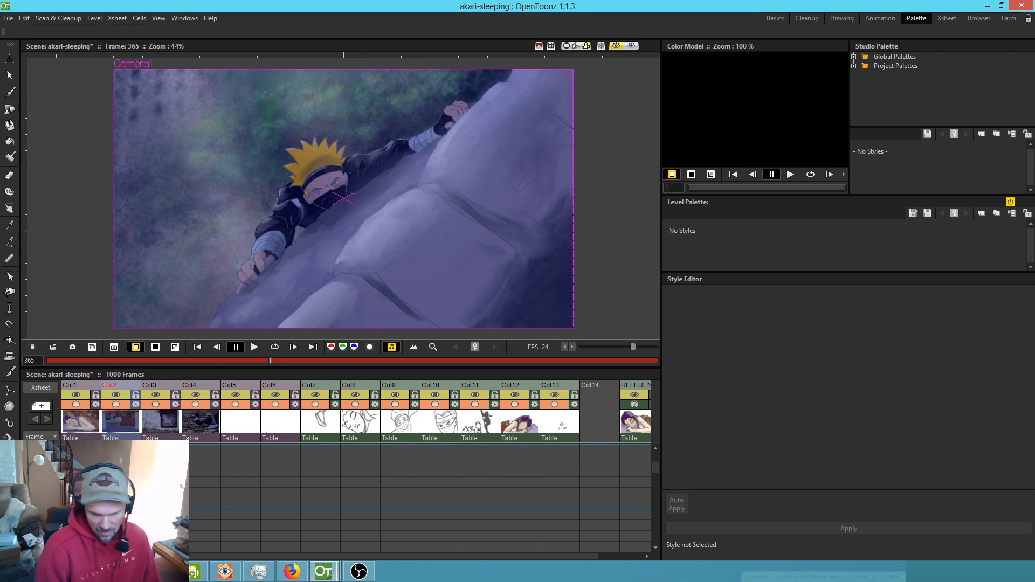
pyautogui.doubleClick(124, 422)
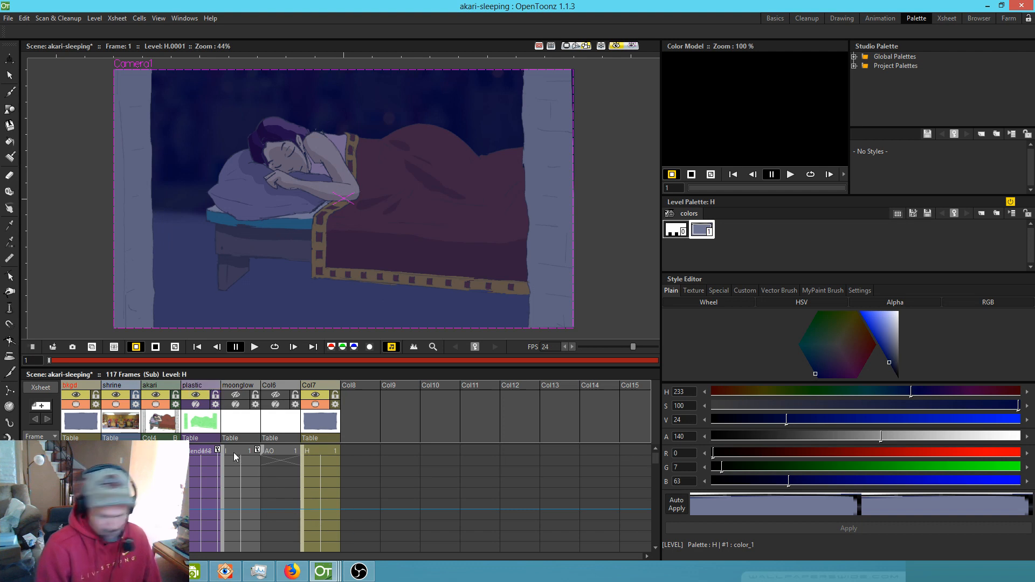
pyautogui.hotkey('ctrl', 'shift', 'c')
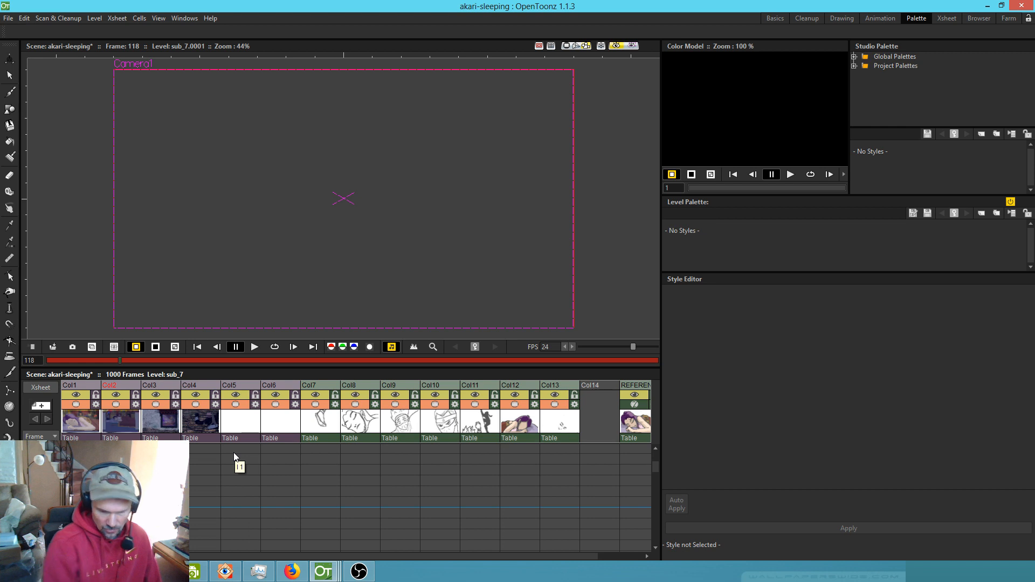
pyautogui.click(240, 467)
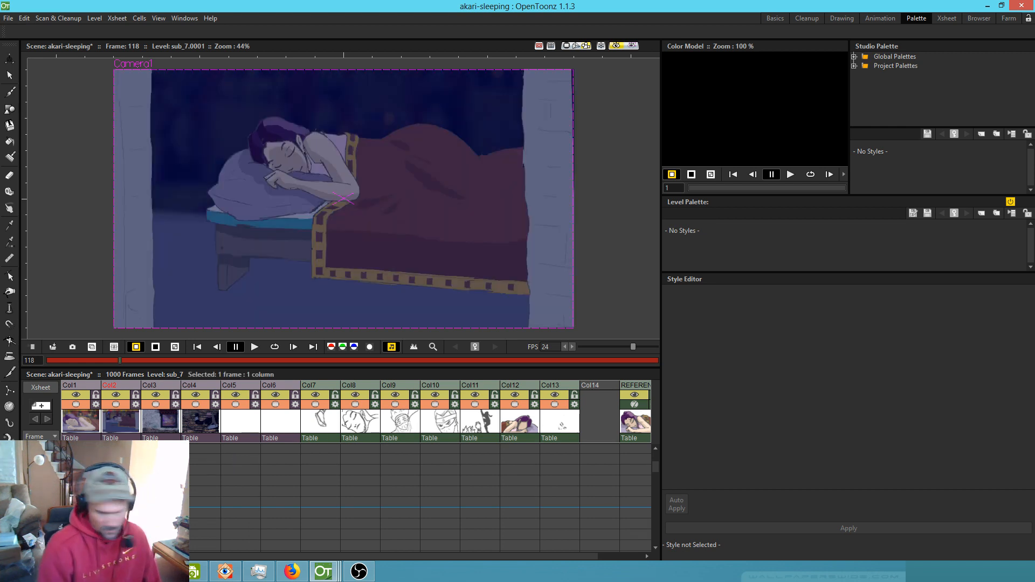
pyautogui.hotkey('shift', 's')
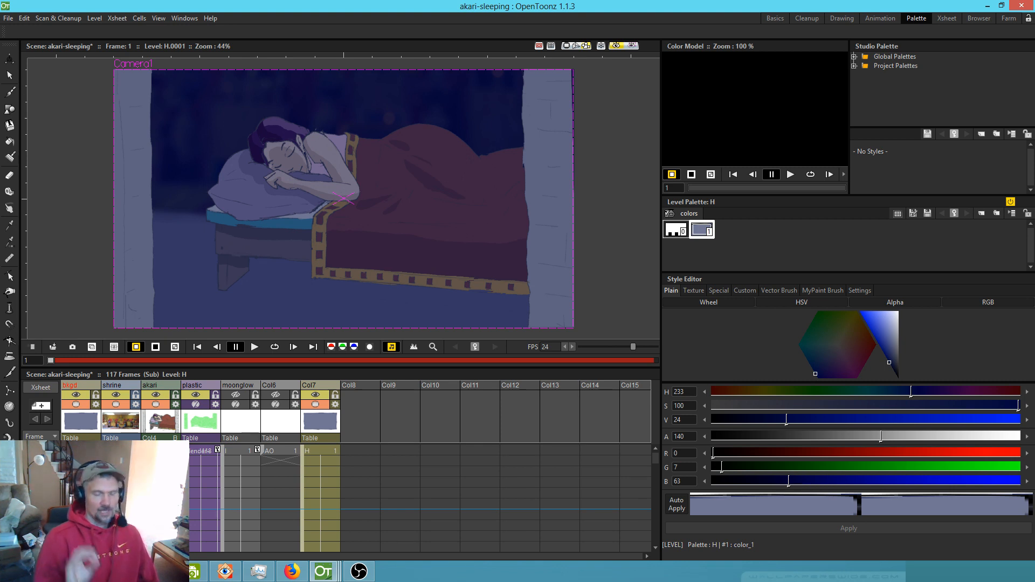
# - Review the scene's render commands and check the running processes' memory use in Task Manager
pyautogui.click(8, 18)
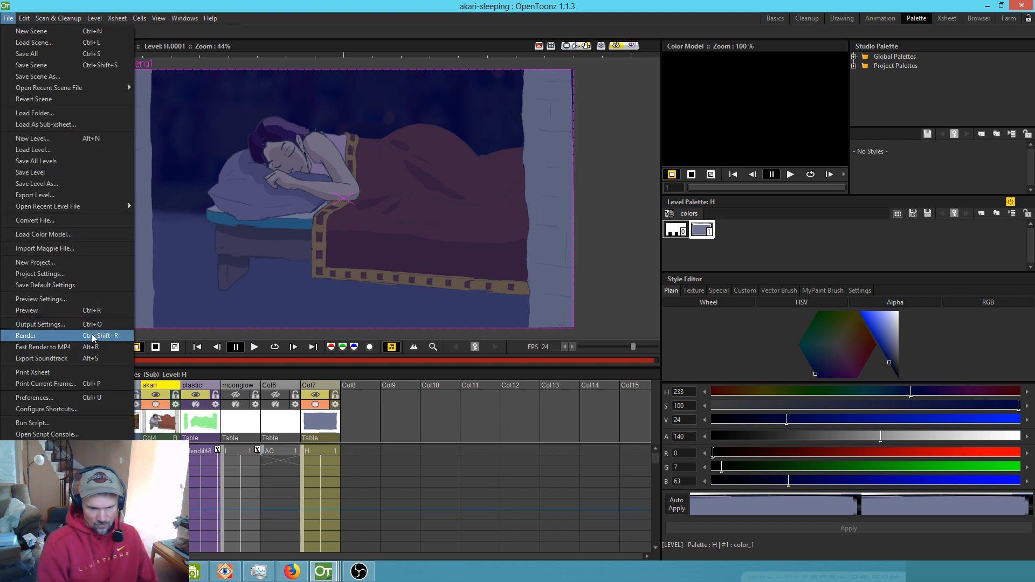
pyautogui.click(192, 10)
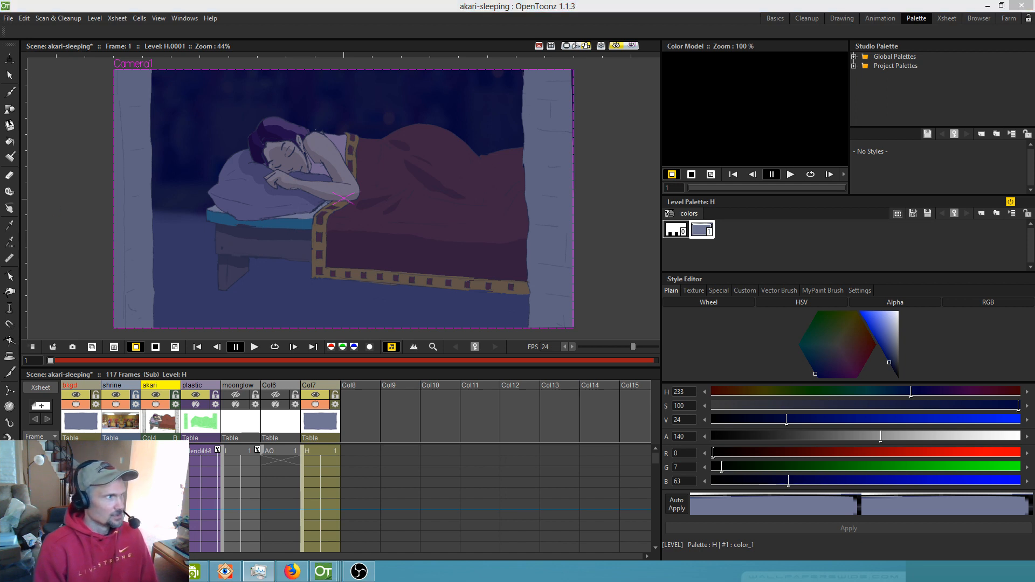
pyautogui.hotkey('ctrl', 'shift', 'Escape')
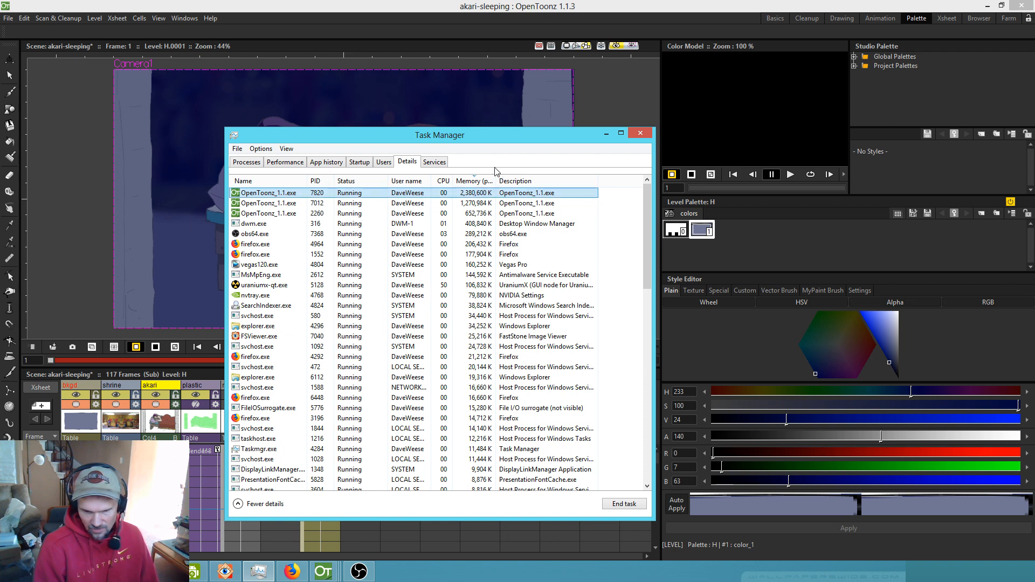
pyautogui.moveTo(495, 136); pyautogui.dragTo(0, 103)
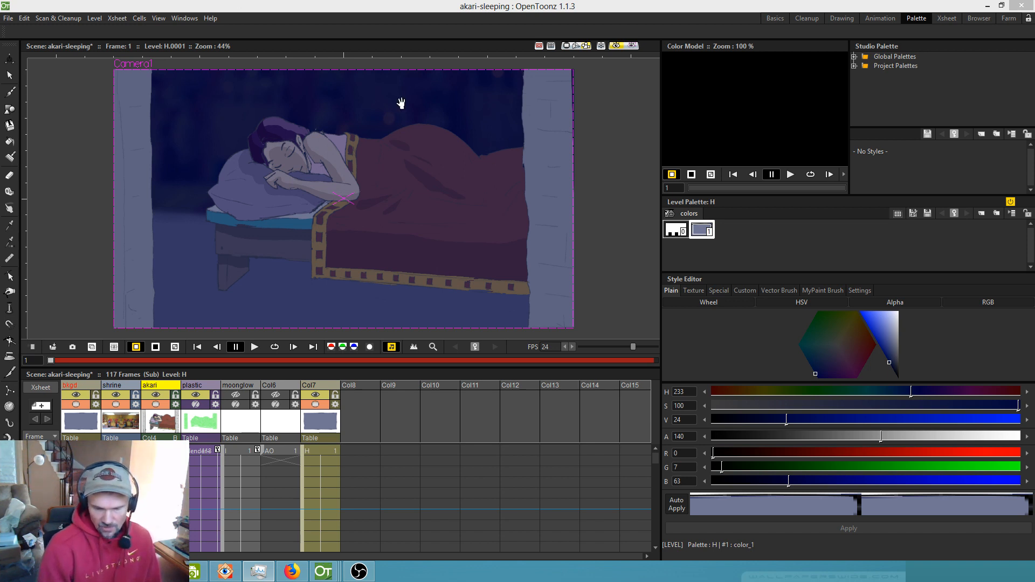
pyautogui.click(259, 485)
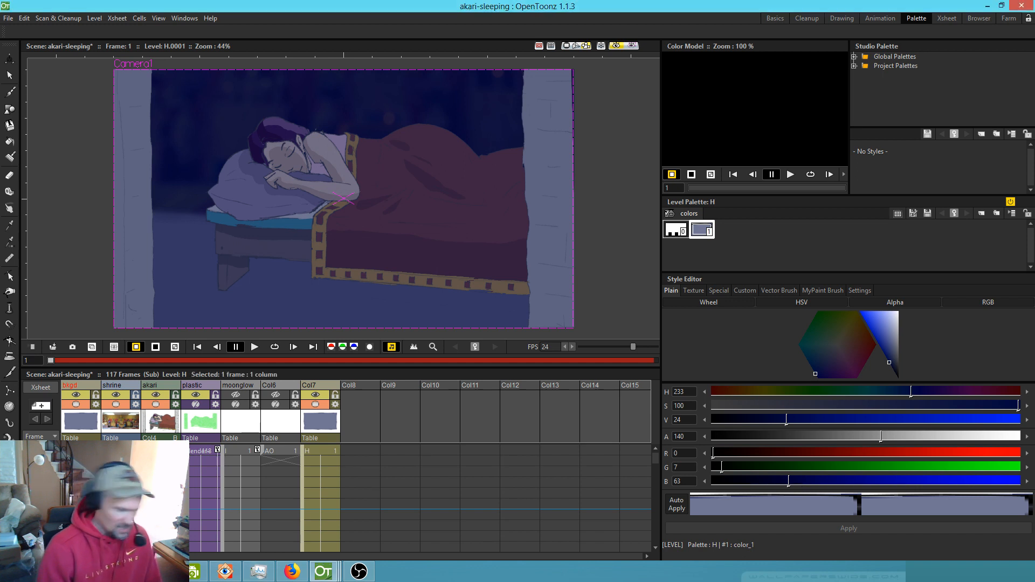
# - Return to the main scene xsheet and look through the shot columns, selecting Col9 and Col10
pyautogui.hotkey('ctrl', 'shift', 's')
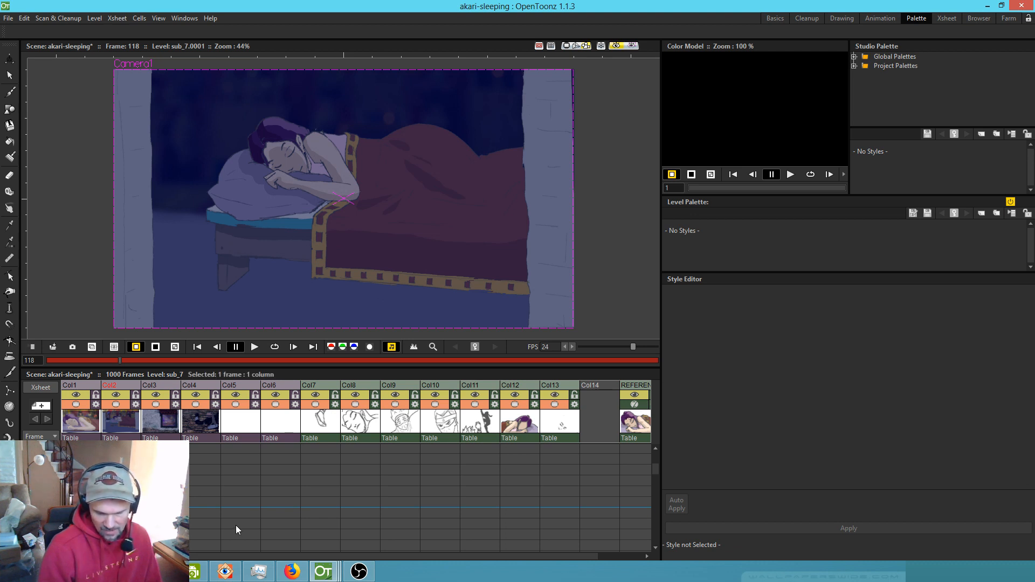
pyautogui.scroll(-20, 520, 500)
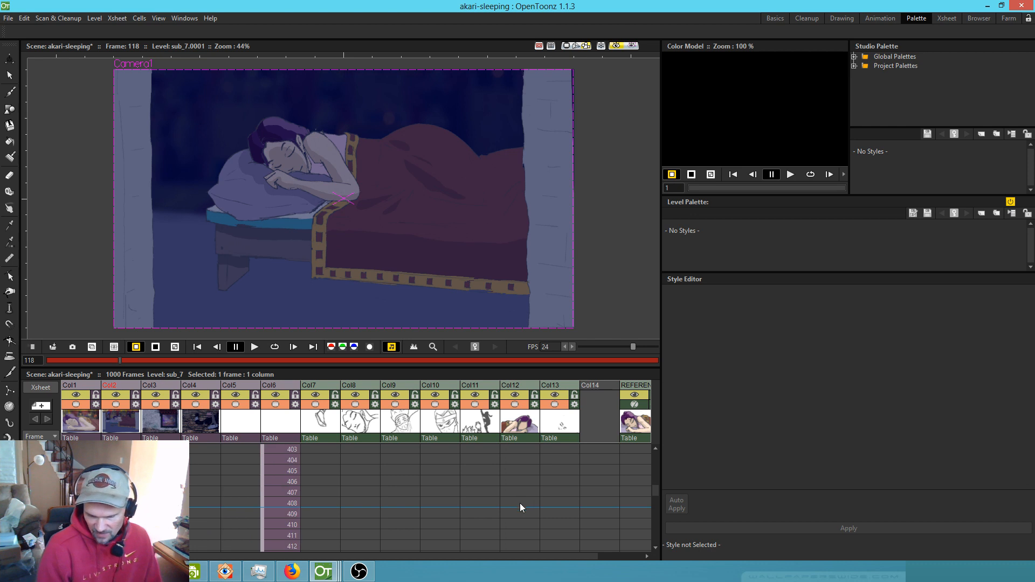
pyautogui.scroll(-10, 523, 499)
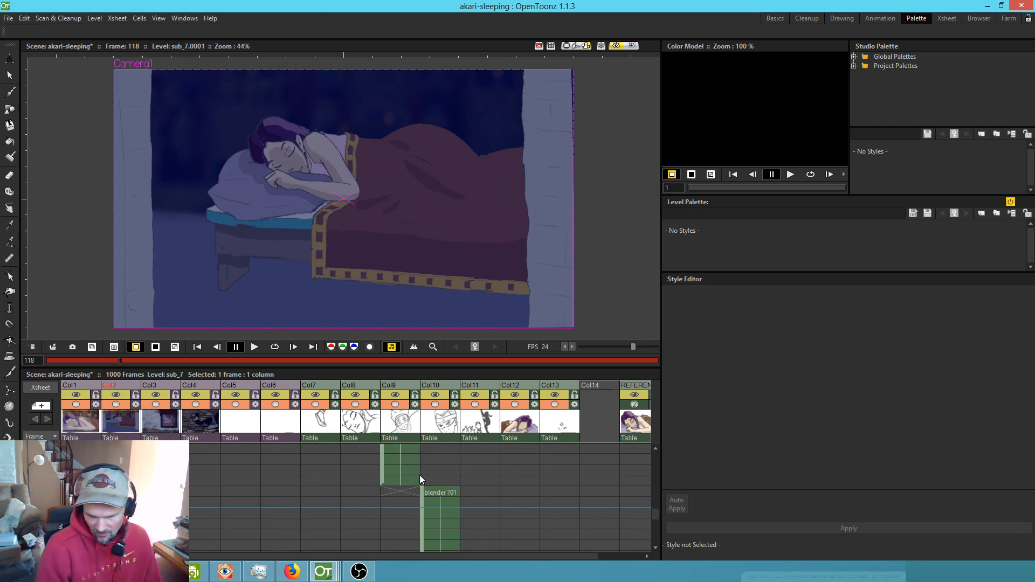
pyautogui.scroll(8, 418, 474)
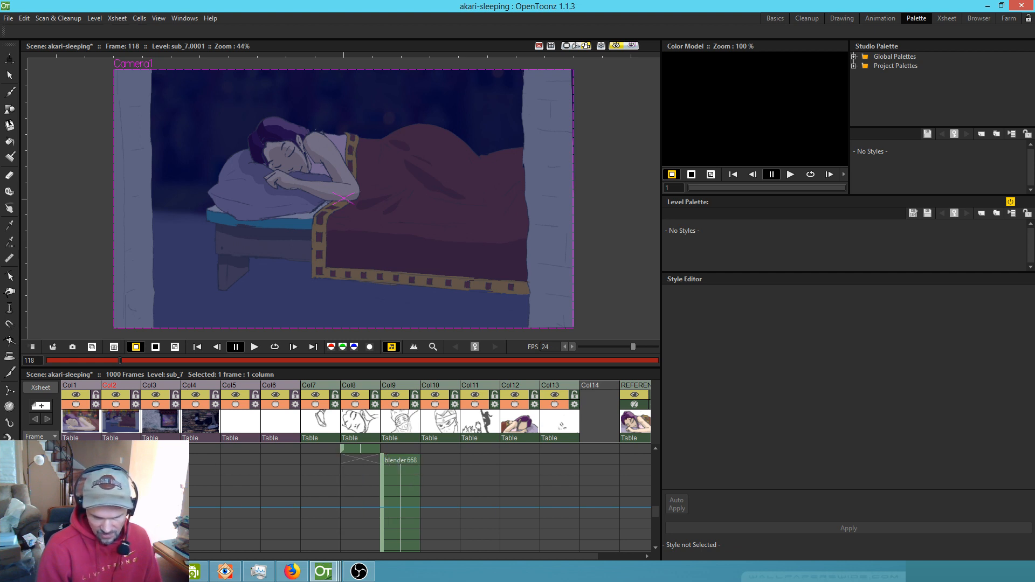
pyautogui.click(397, 423)
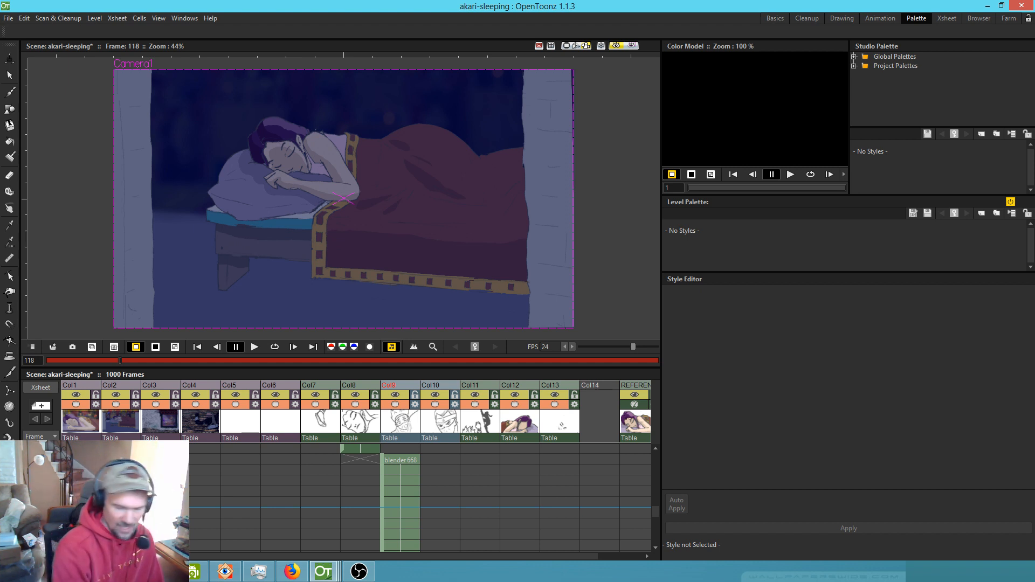
pyautogui.hotkey('ctrl', 'z')
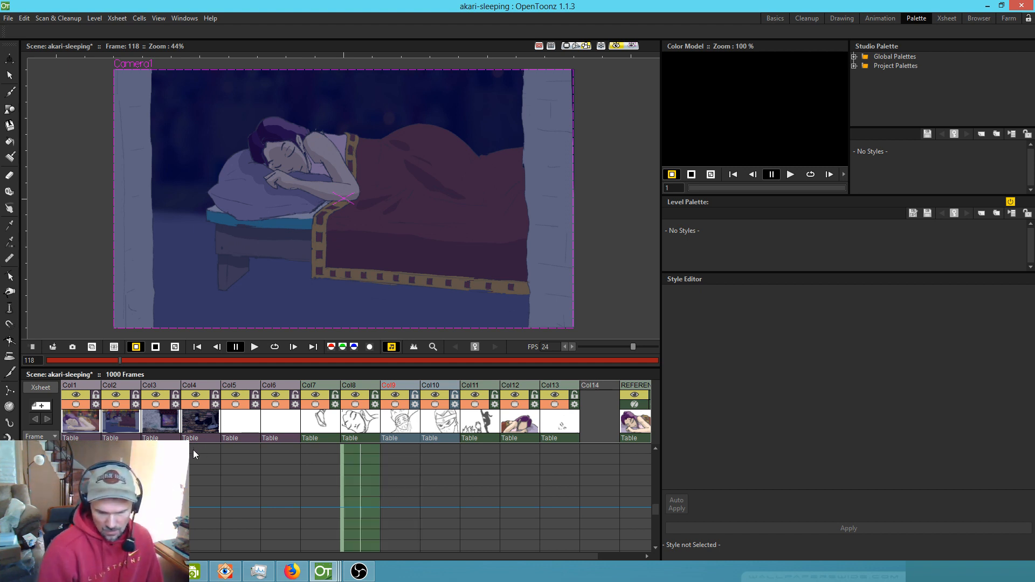
pyautogui.hotkey('ctrl', 'z')
pyautogui.hotkey('ctrl', 'y')
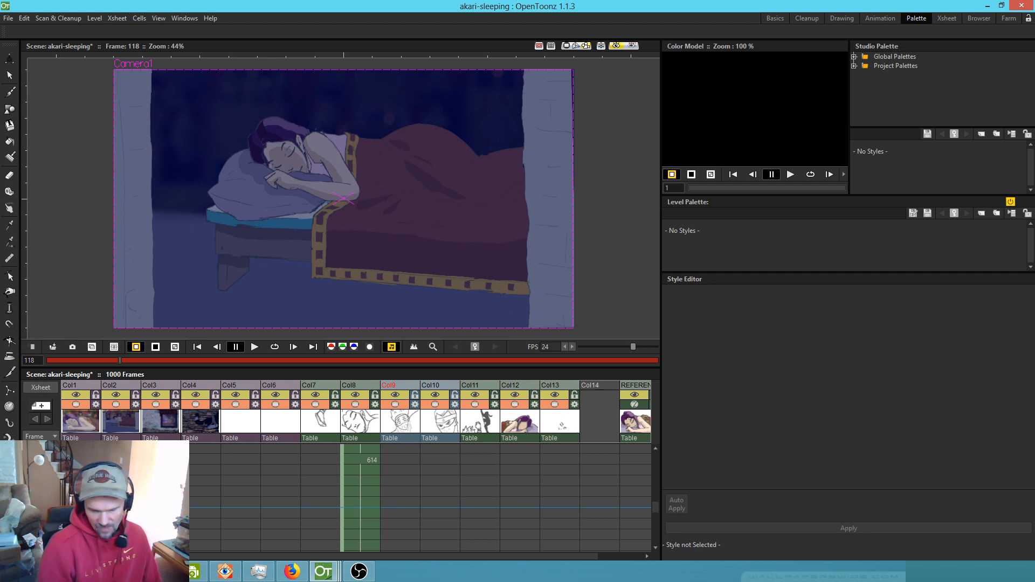
# - View the rough sketches at frames 649, 645 and 679 and examine the start, stop and remove marker options
pyautogui.click(400, 513)
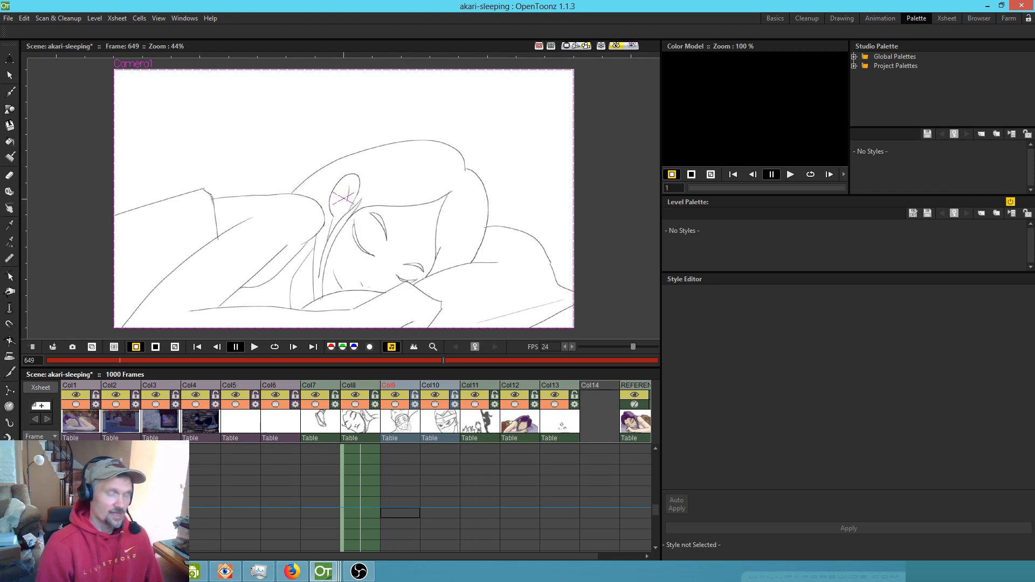
pyautogui.rightClick(36, 507)
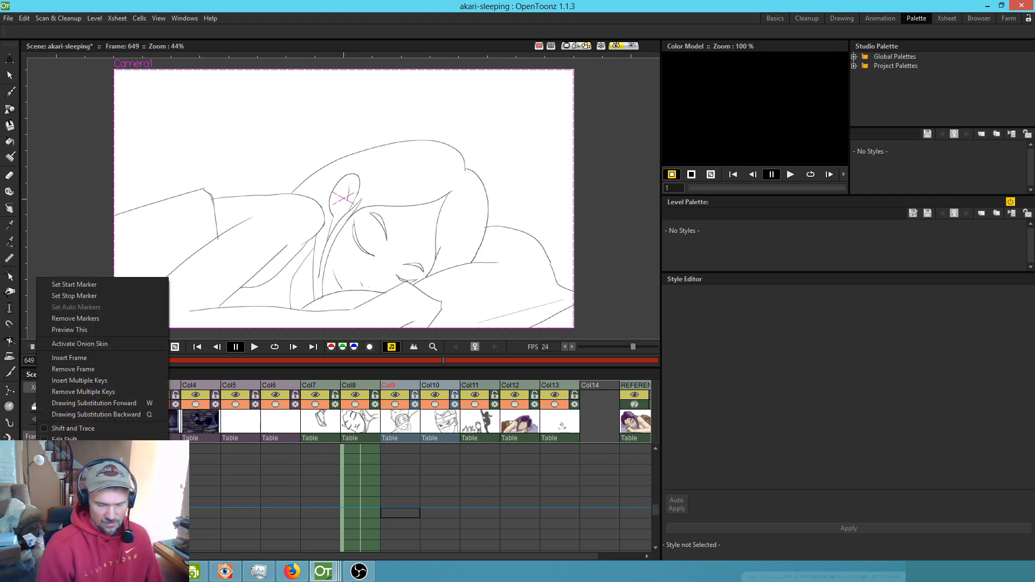
pyautogui.click(400, 470)
pyautogui.rightClick(42, 506)
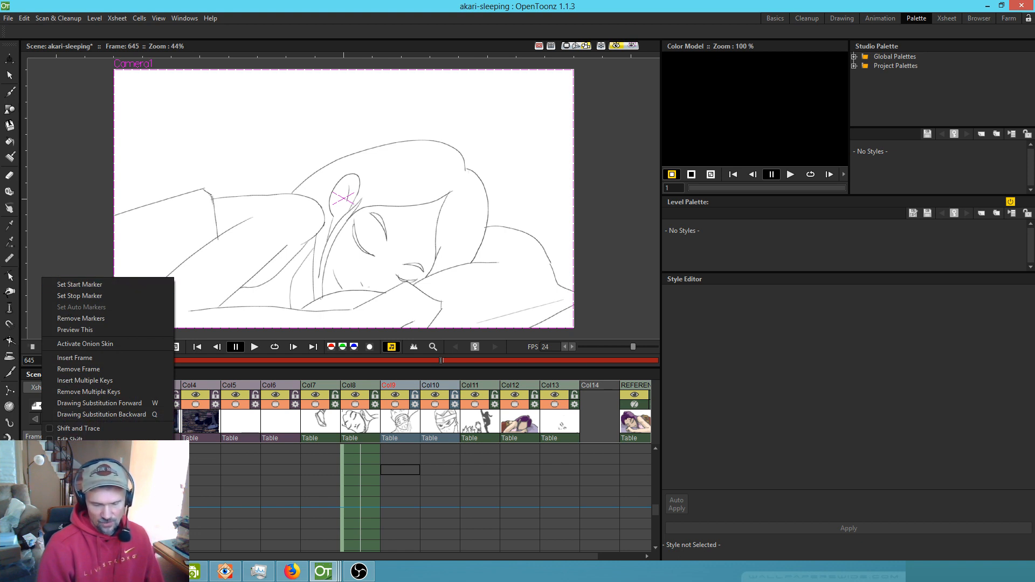
pyautogui.press('Escape')
pyautogui.click(400, 513)
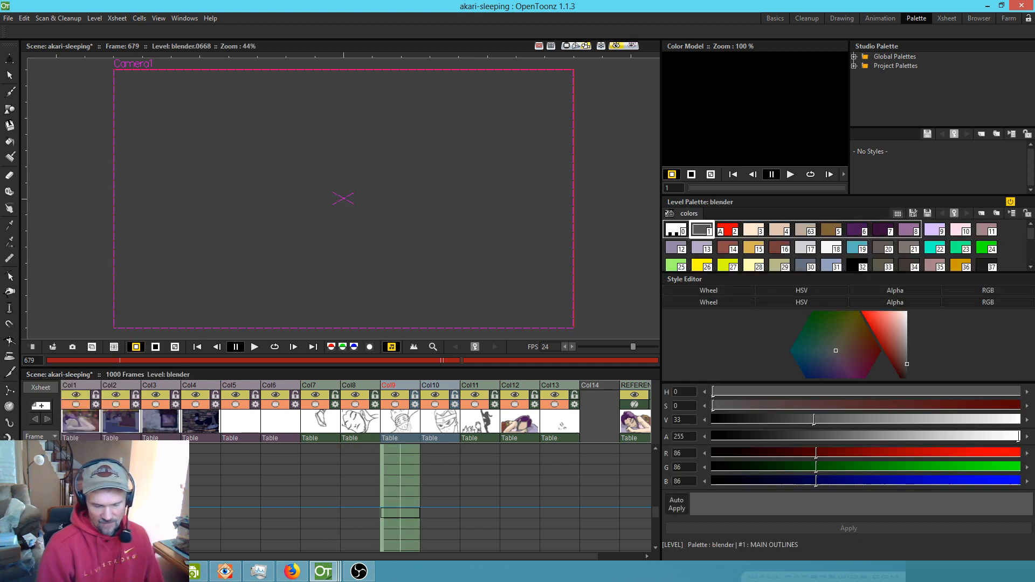
pyautogui.rightClick(39, 502)
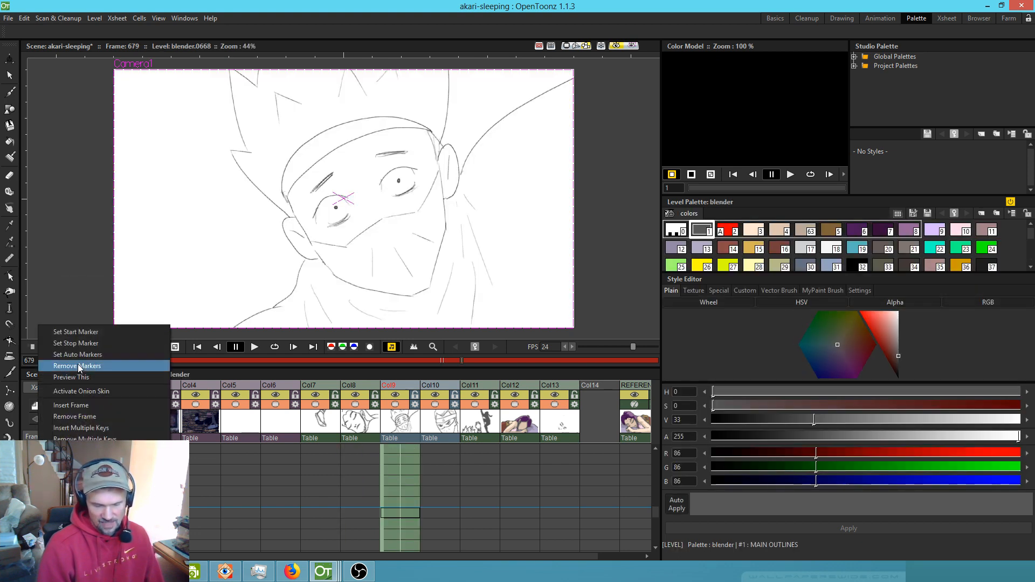
pyautogui.click(314, 213)
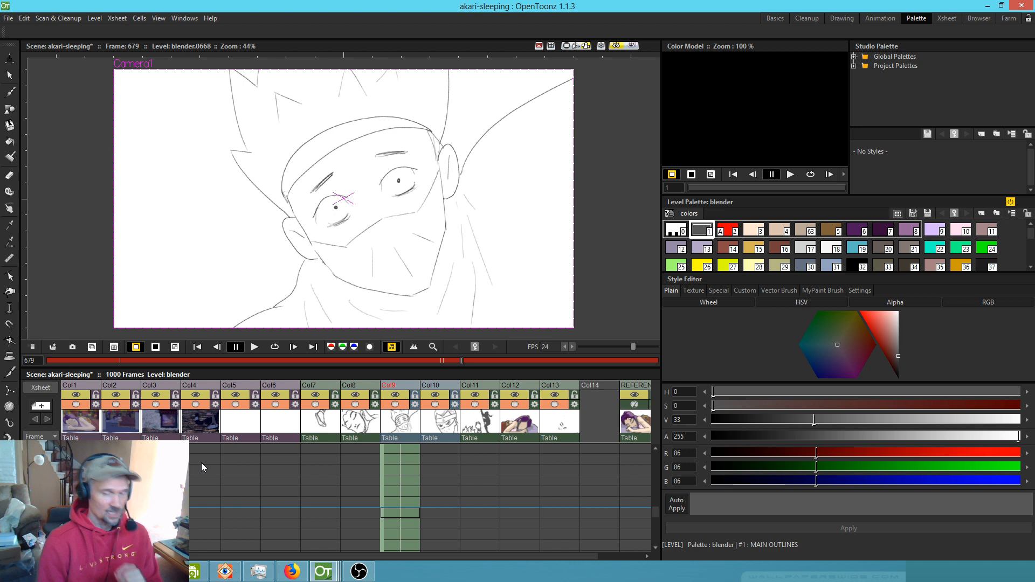
# - View frame 571 and examine the colored masked-ninja shot in Col4 at frames 345 and 343
pyautogui.scroll(5, 255, 460)
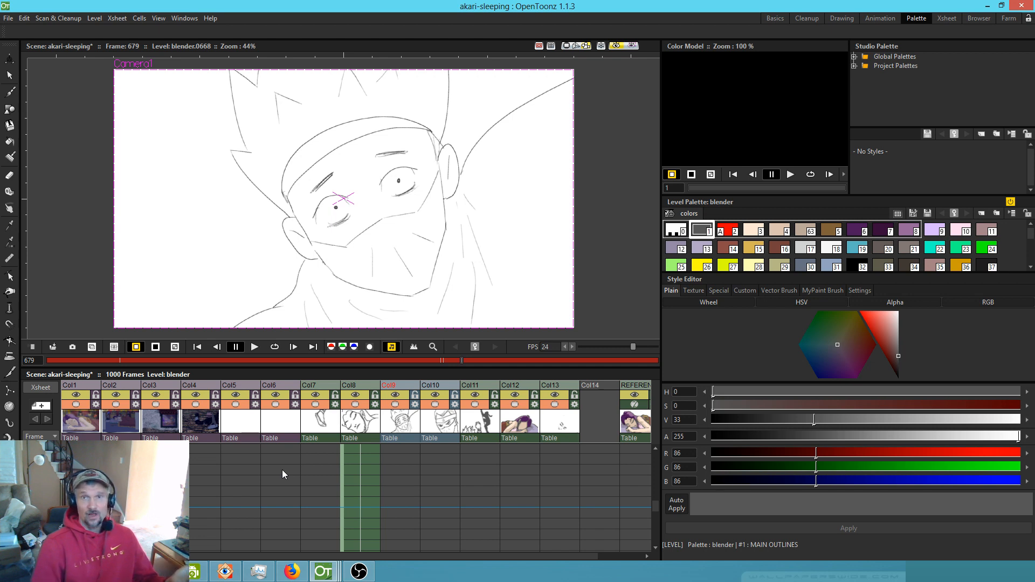
pyautogui.click(196, 421)
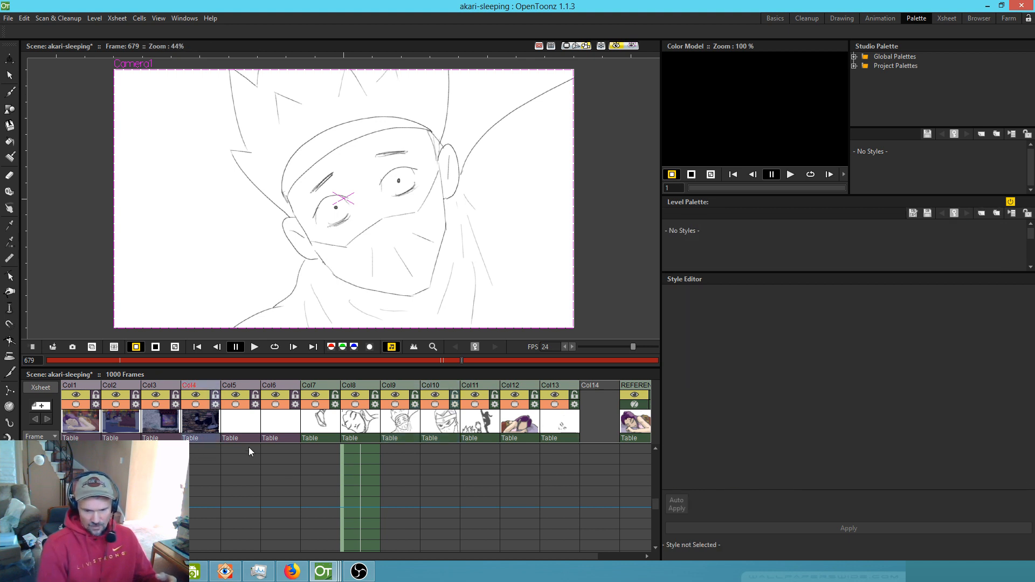
pyautogui.click(195, 448)
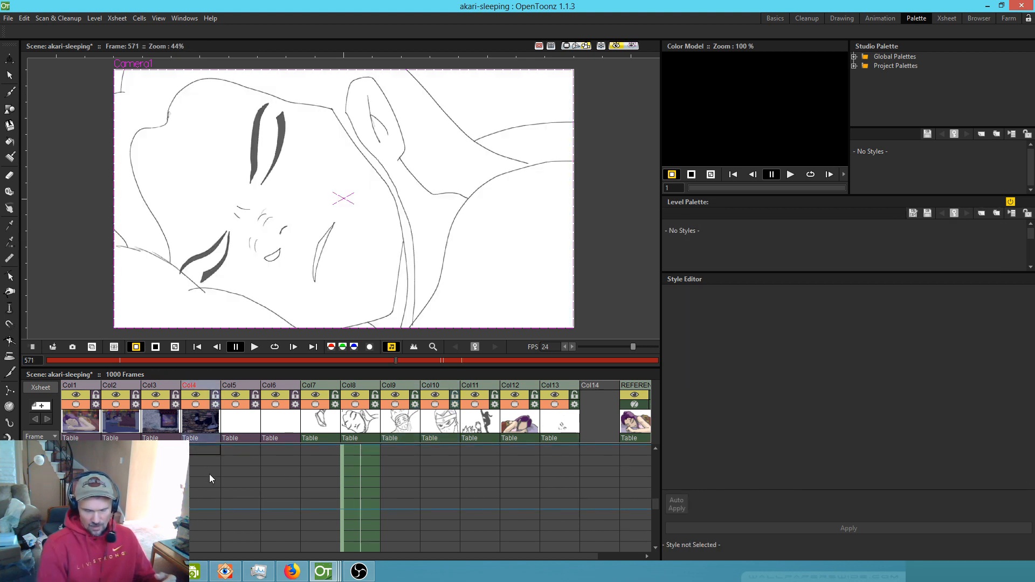
pyautogui.scroll(15, 207, 472)
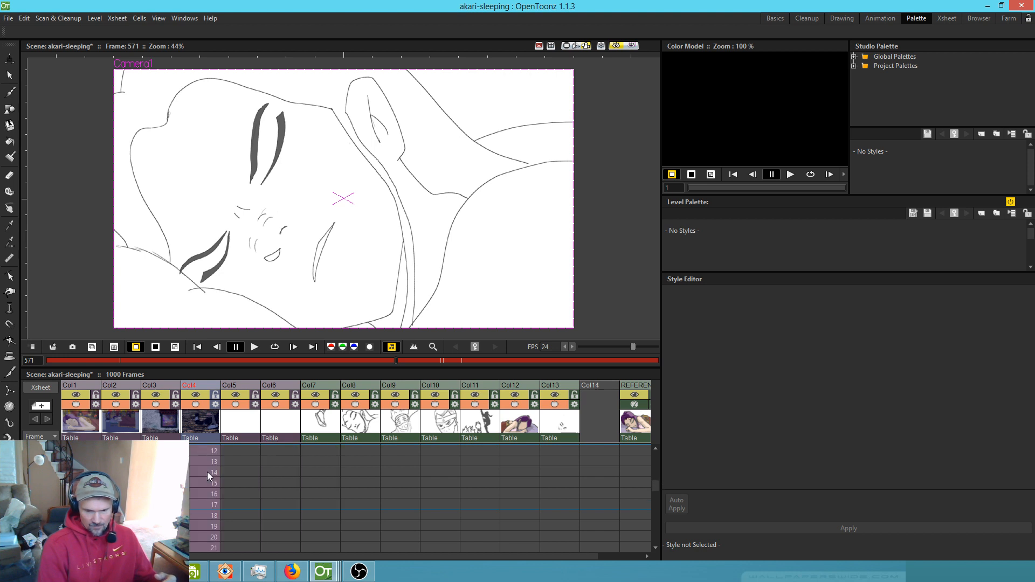
pyautogui.click(208, 472)
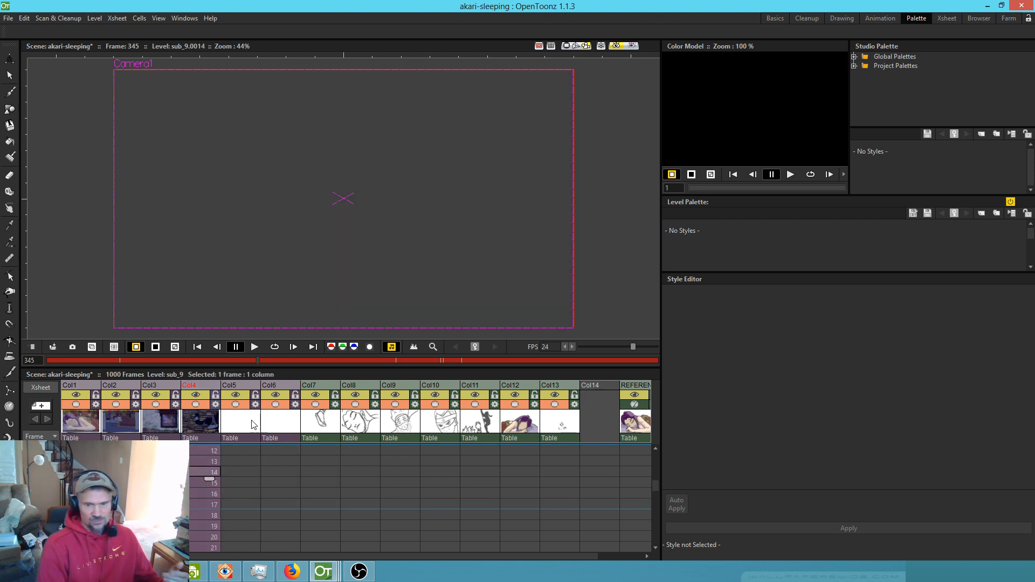
pyautogui.click(264, 424)
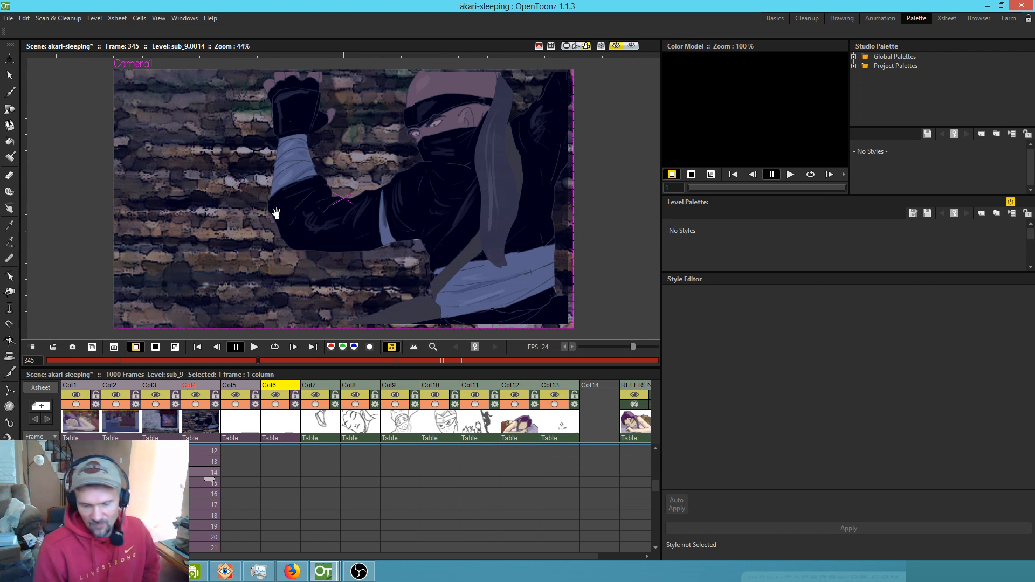
pyautogui.click(194, 384)
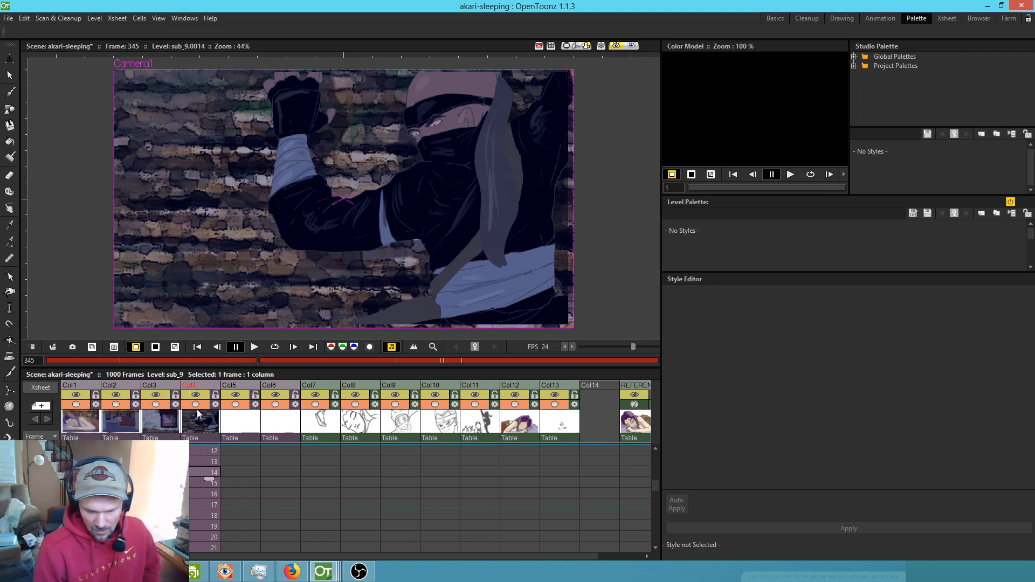
pyautogui.click(200, 450)
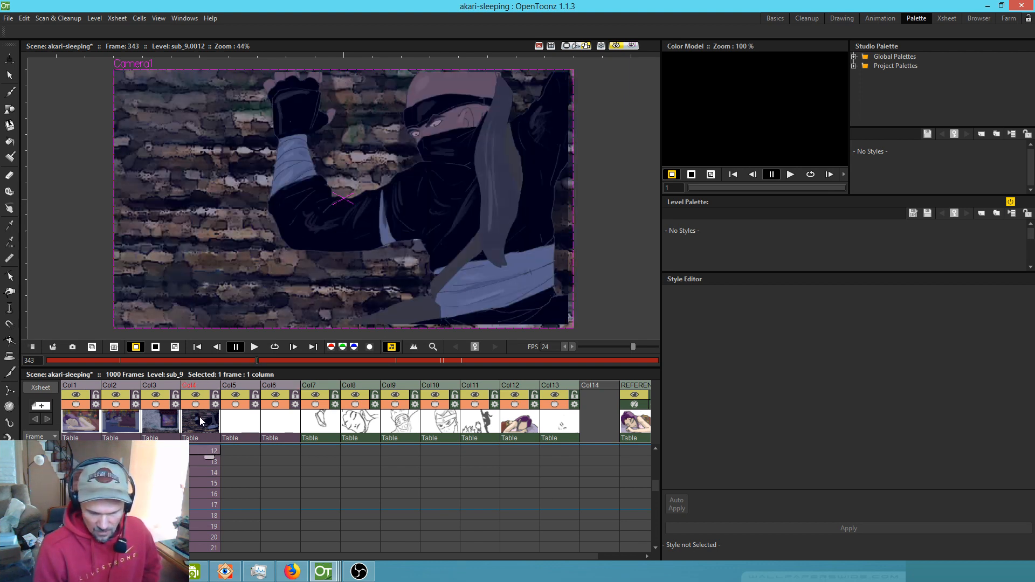
pyautogui.click(238, 387)
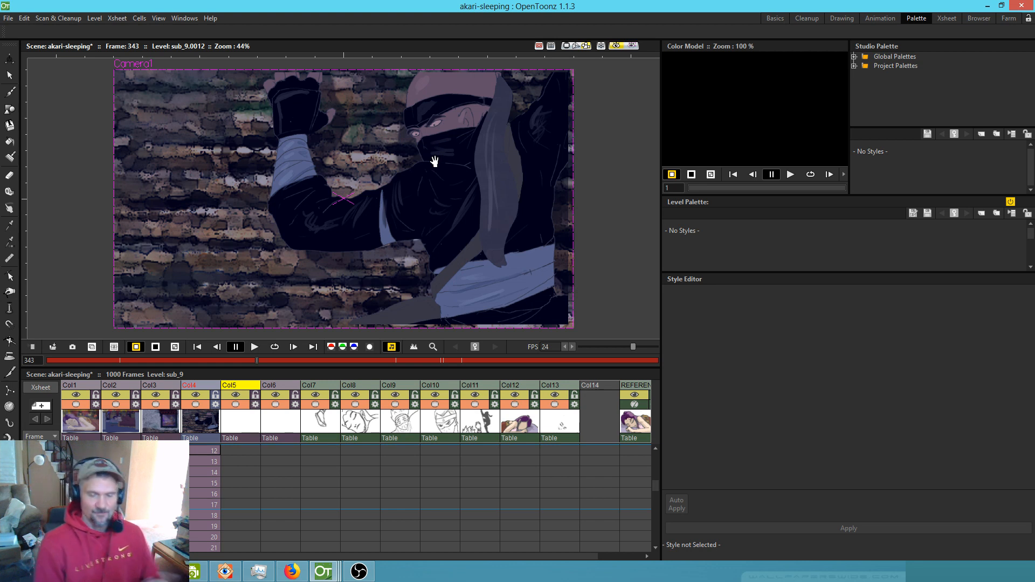
# - Open the main scene's schematic and examine its FX and stage node layouts
pyautogui.click(206, 438)
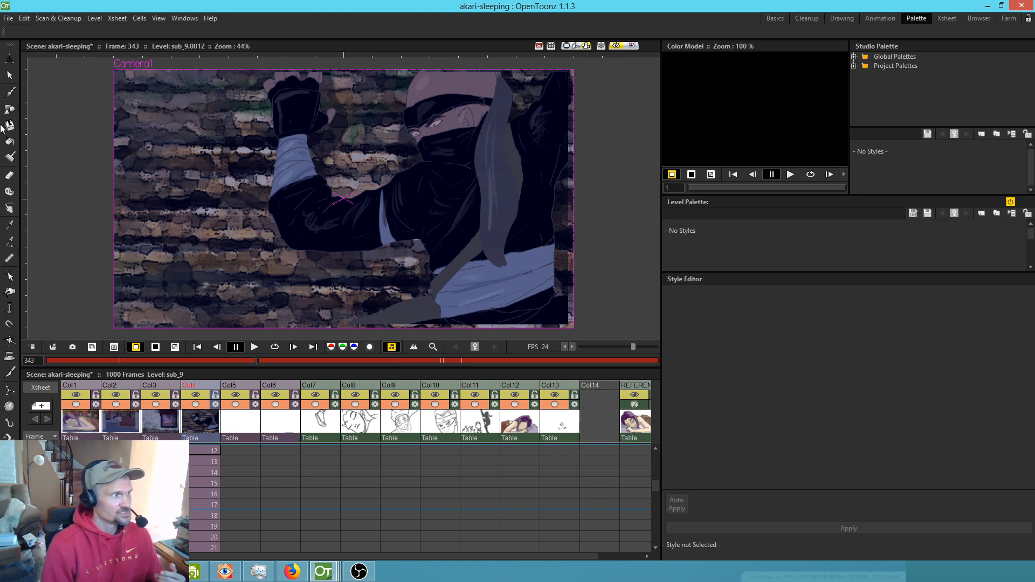
pyautogui.click(279, 423)
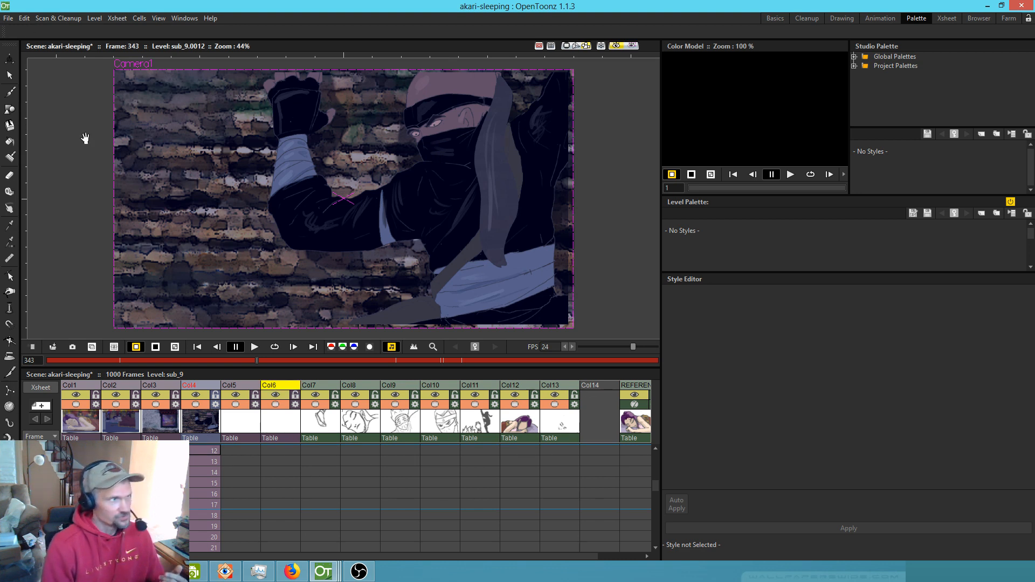
pyautogui.moveTo(481, 30); pyautogui.dragTo(630, 79)
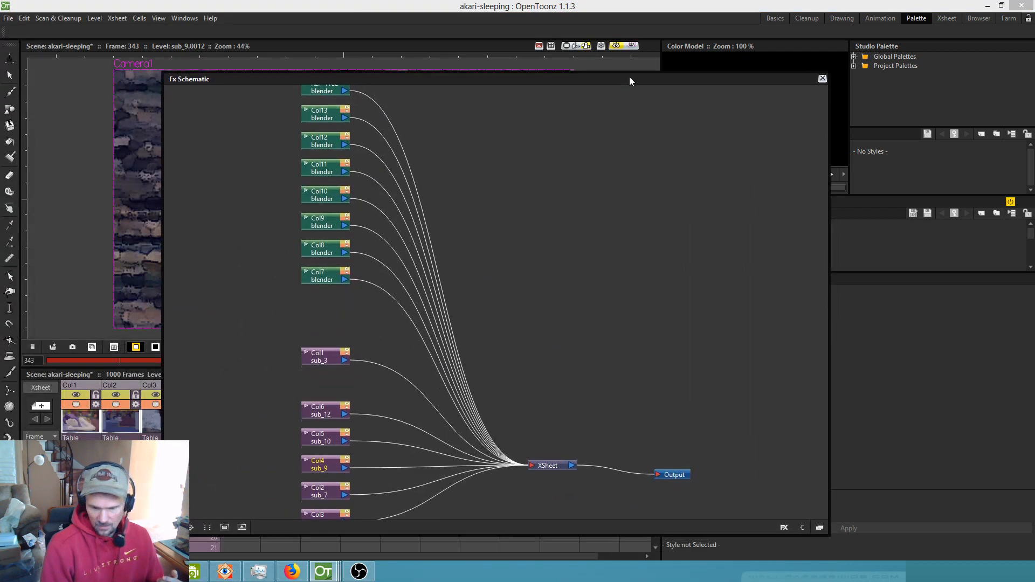
pyautogui.click(819, 528)
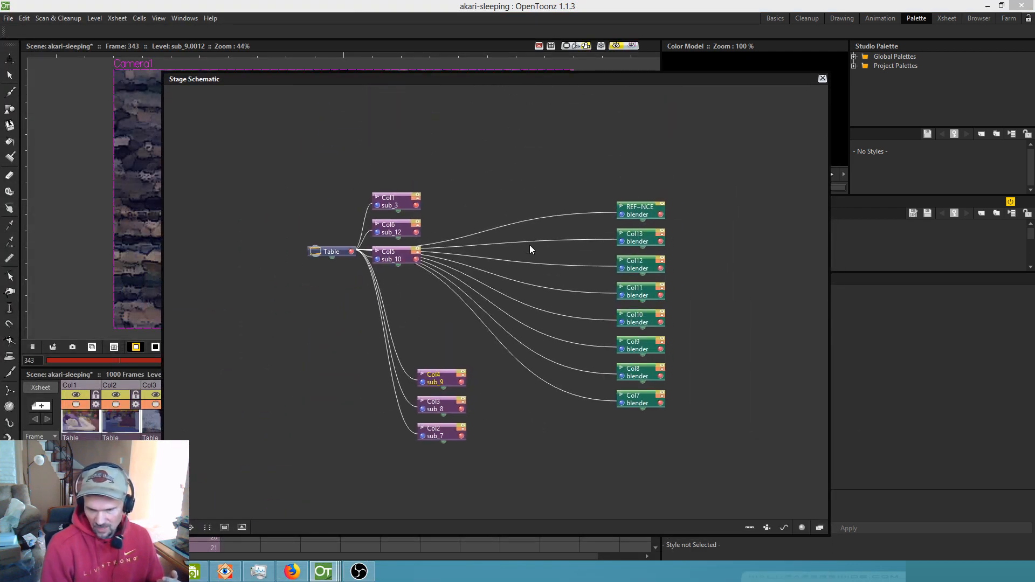
# - Open the sub_9 shot from Col4, examine its stage schematic and SHAKE column, and return to the main scene
pyautogui.click(189, 547)
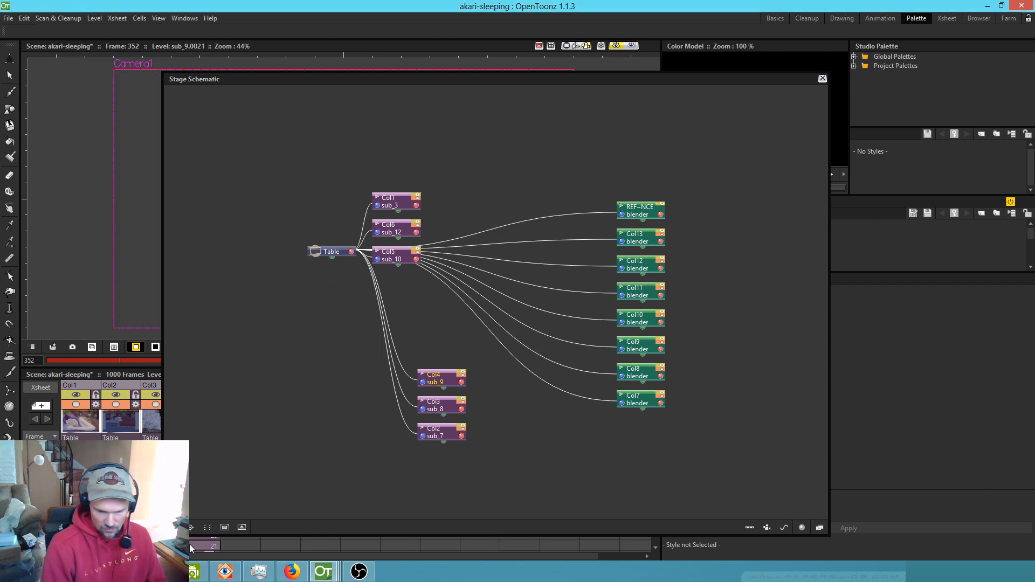
pyautogui.doubleClick(189, 545)
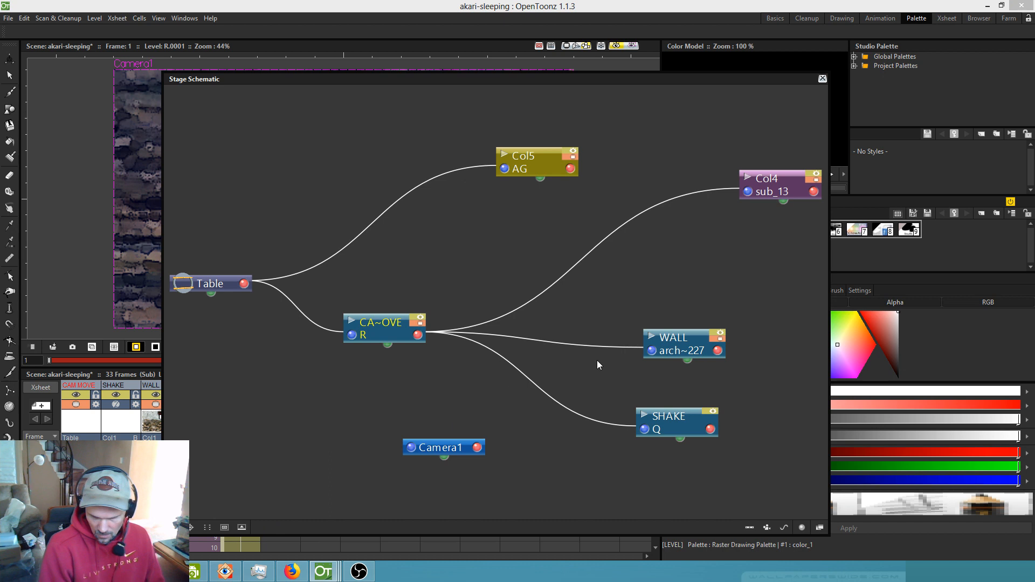
pyautogui.scroll(-3, 597, 360)
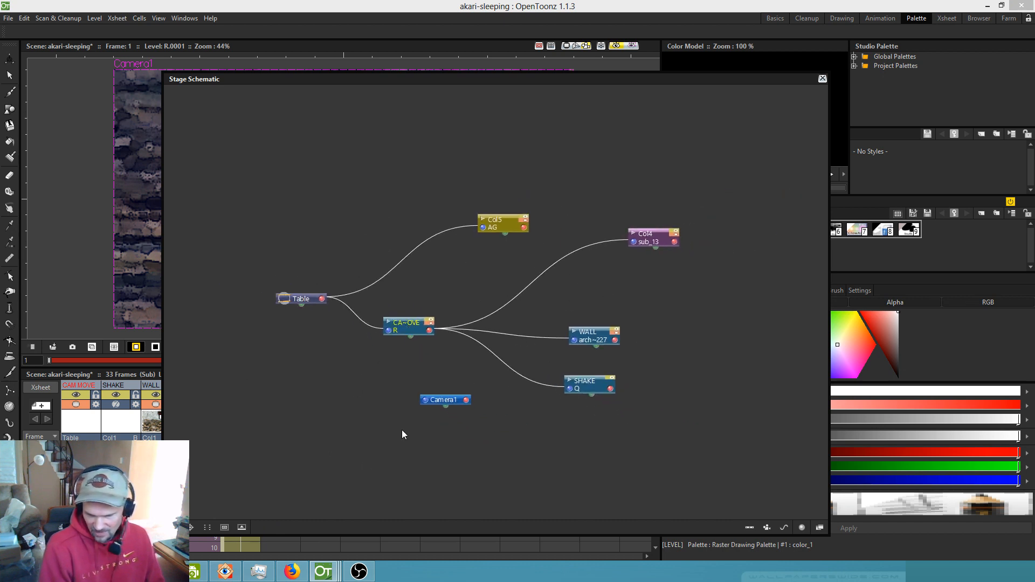
pyautogui.click(121, 462)
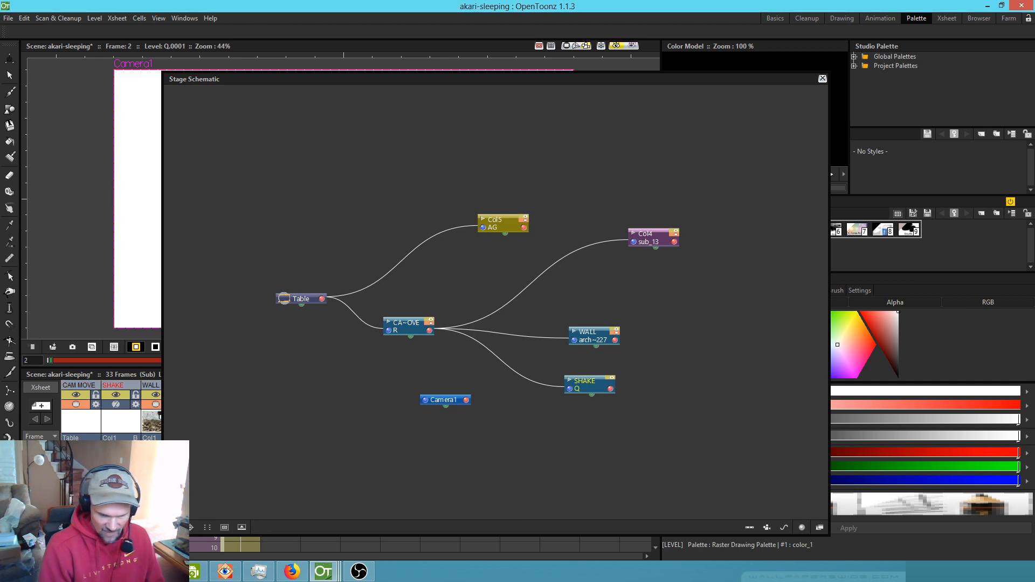
pyautogui.hotkey('ctrl', 'Up')
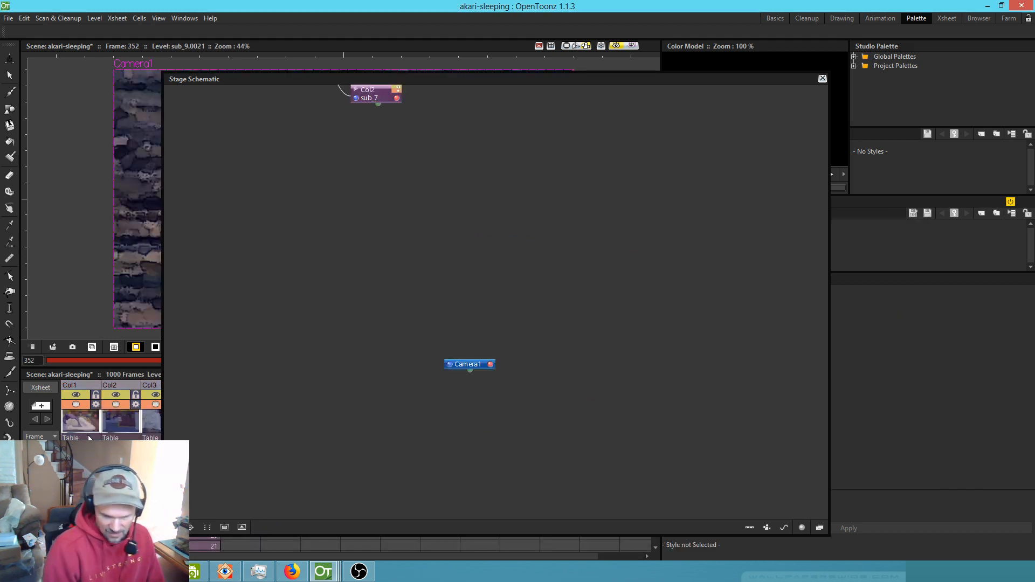
# - In Col1's sub_3 shot, move the stage schematic's Table node farther from its columns and switch to the FX schematic
pyautogui.doubleClick(121, 486)
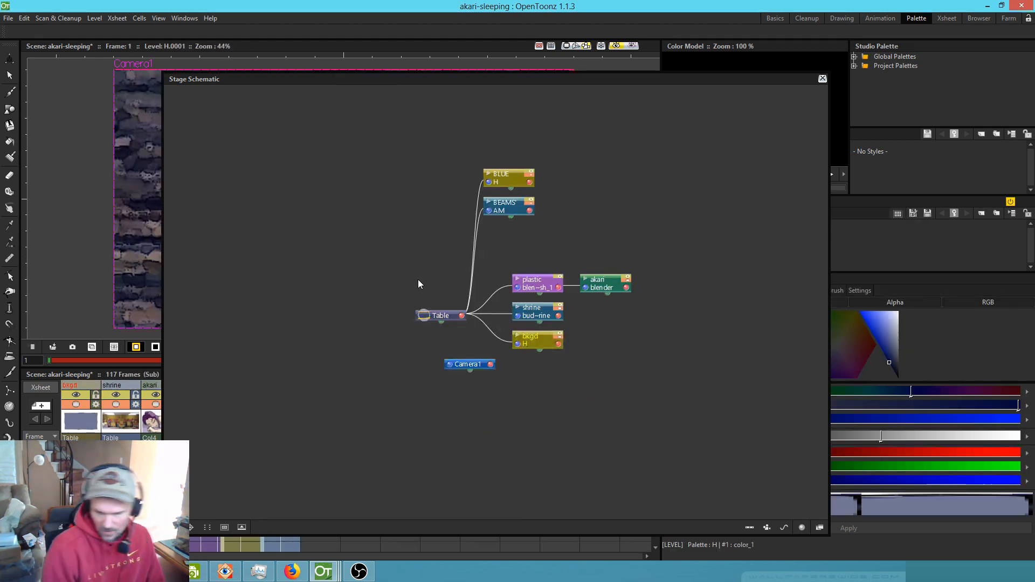
pyautogui.moveTo(449, 320); pyautogui.dragTo(353, 306)
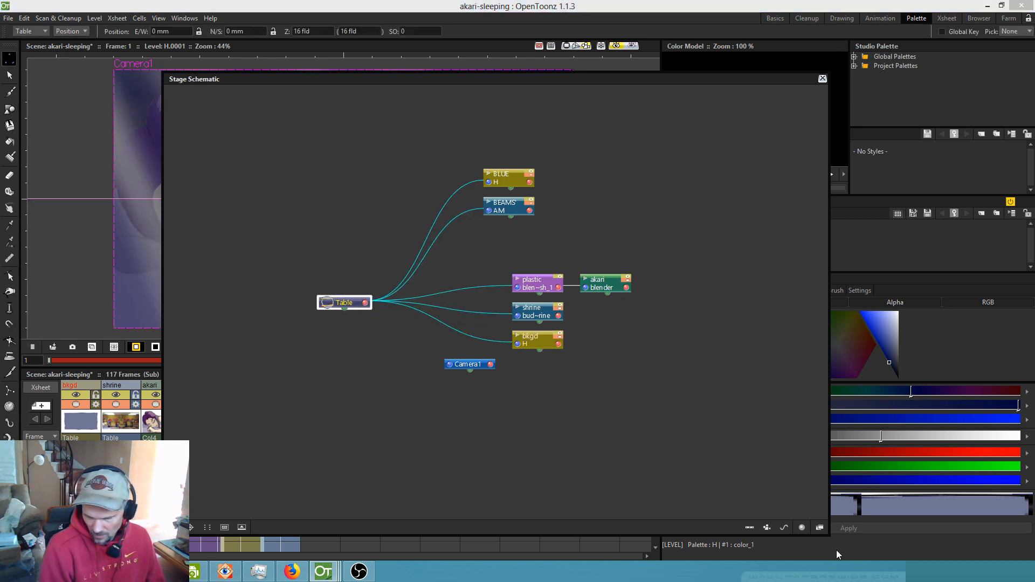
pyautogui.click(820, 527)
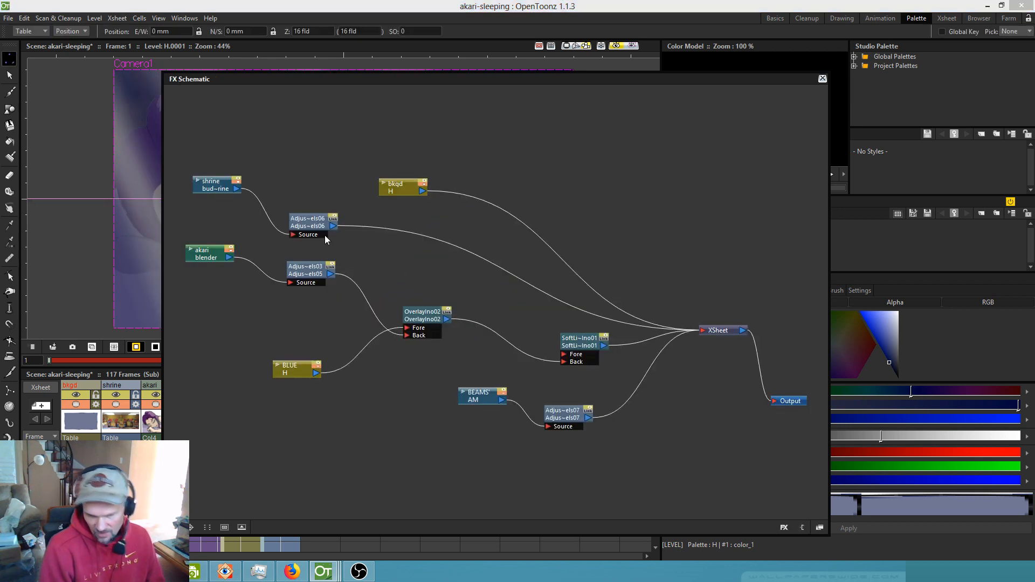
# - Rearrange the level adjustment, OverlayIno02, SoftLightIno01 and BEAMS nodes in the FX schematic and close it
pyautogui.click(317, 220)
pyautogui.moveTo(317, 220); pyautogui.dragTo(324, 217)
pyautogui.click(306, 269)
pyautogui.moveTo(426, 317)
pyautogui.mouseDown()
pyautogui.moveTo(413, 320)
pyautogui.moveTo(414, 310)
pyautogui.mouseUp()
pyautogui.moveTo(477, 401); pyautogui.dragTo(443, 420)
pyautogui.moveTo(561, 417); pyautogui.dragTo(558, 407)
pyautogui.moveTo(579, 345); pyautogui.dragTo(522, 336)
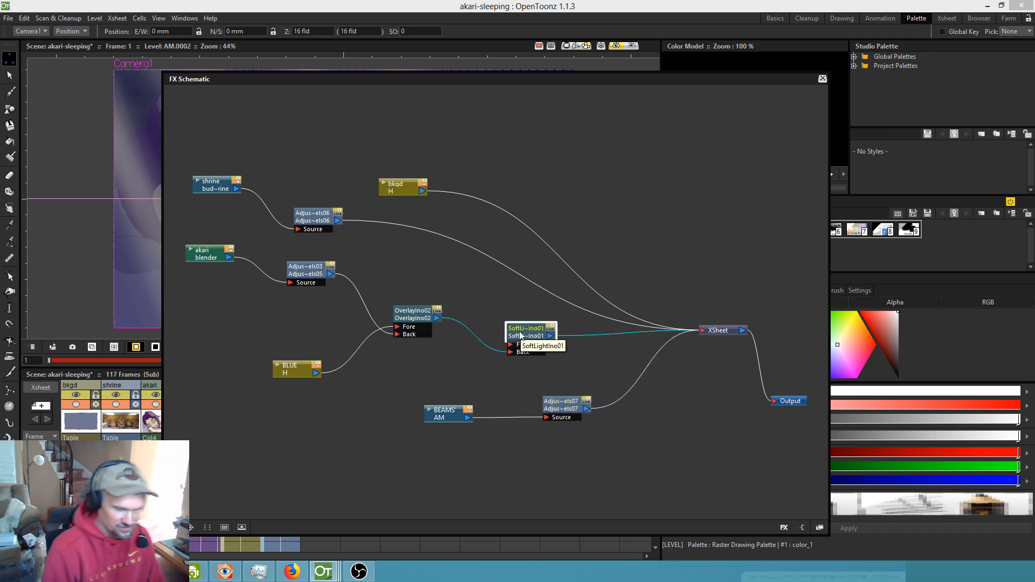
pyautogui.click(822, 79)
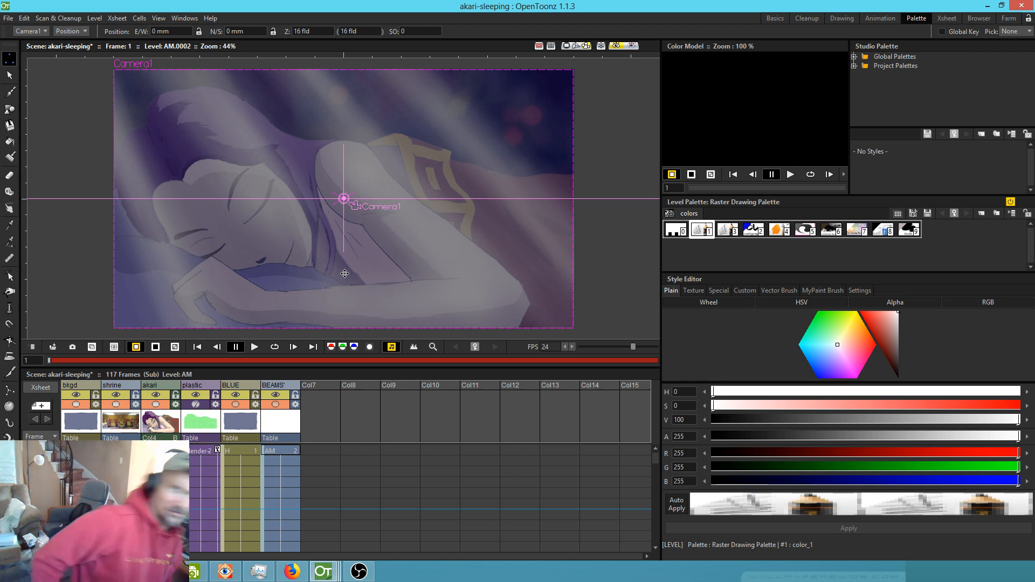
# - Select the bkgd column in the sleeping-girl shot and return to the main scene xsheet
pyautogui.click(251, 386)
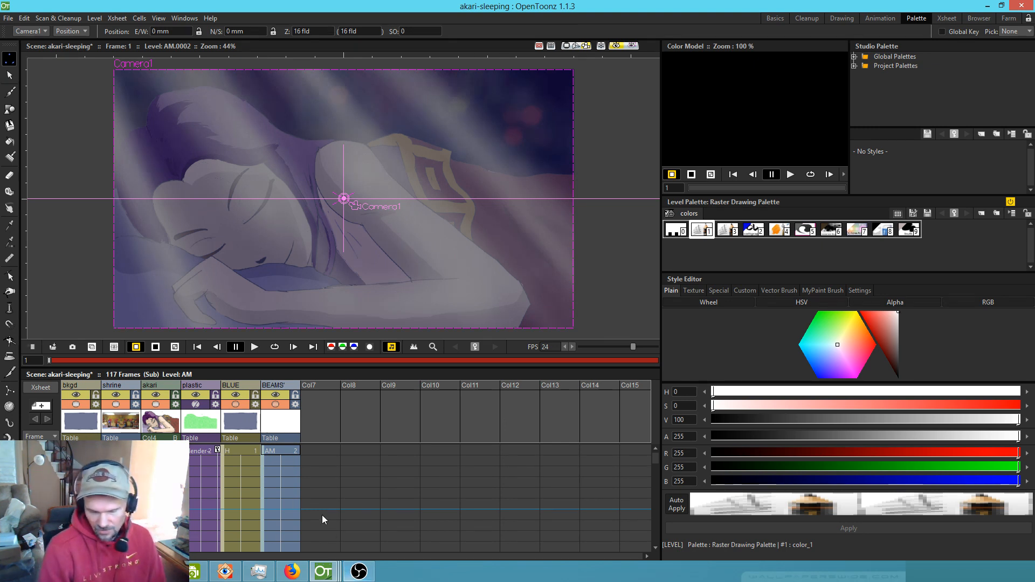
pyautogui.click(81, 412)
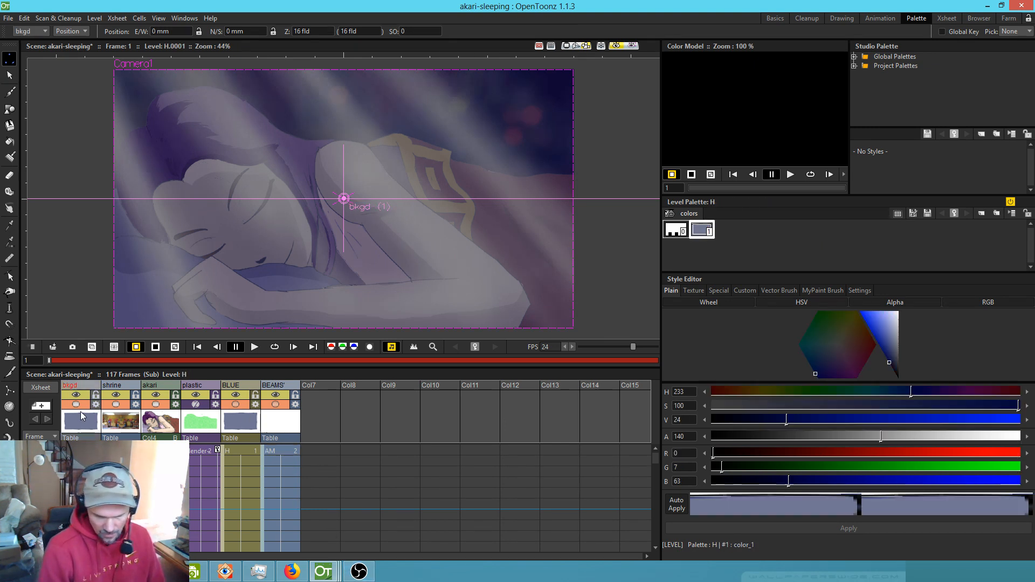
pyautogui.hotkey('ctrl', 'shift', 'x')
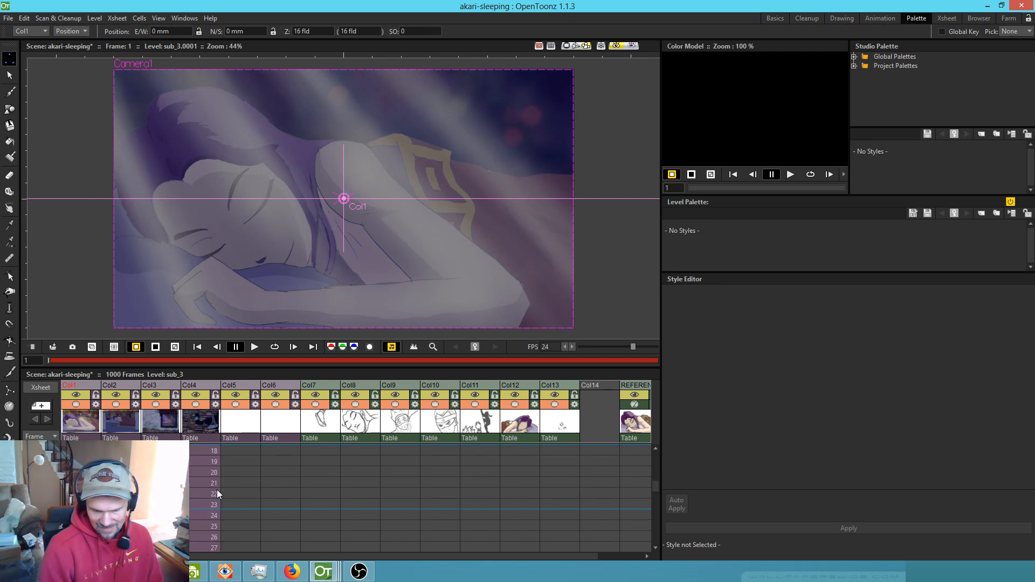
# - View frame 337 of Col4 and frame 365 of Col5, turning off the viewer's rendered preview
pyautogui.scroll(4, 214, 483)
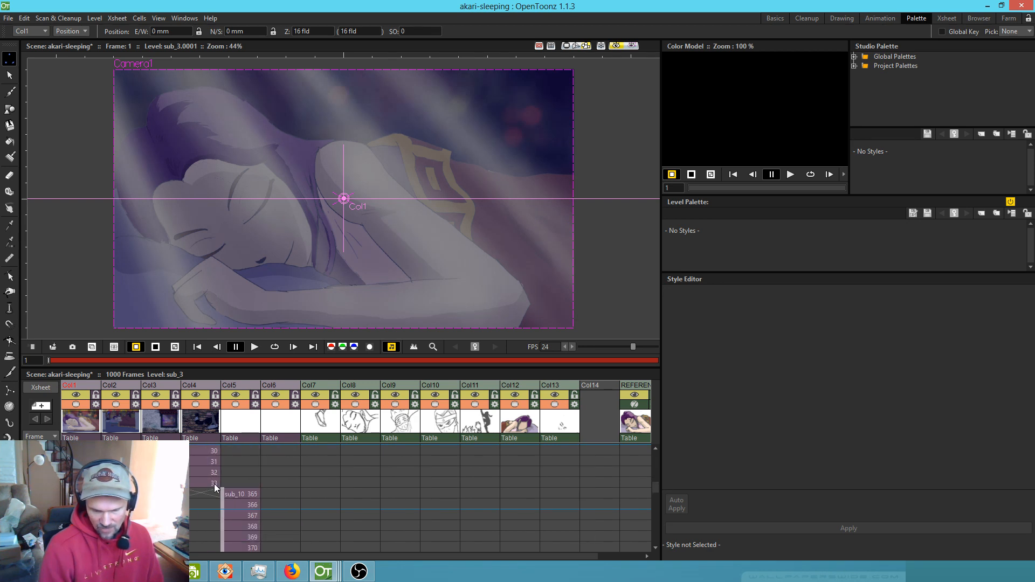
pyautogui.click(217, 484)
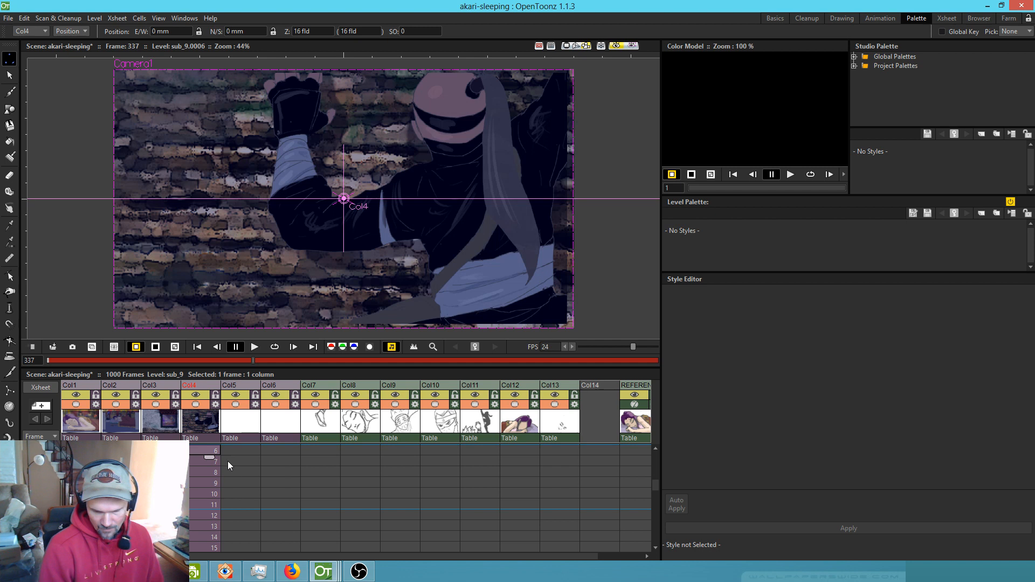
pyautogui.scroll(-4, 234, 478)
pyautogui.click(235, 495)
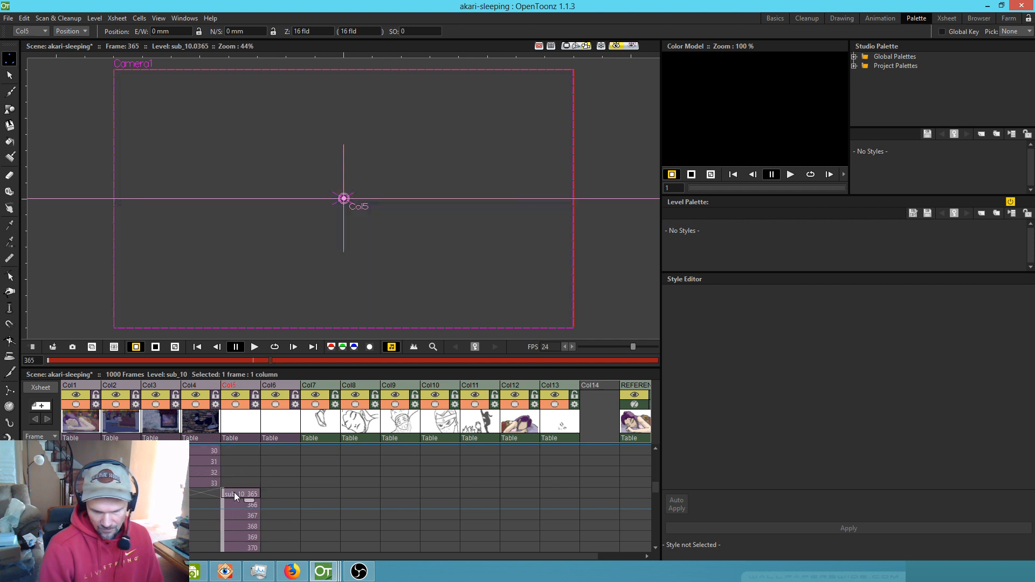
pyautogui.click(616, 46)
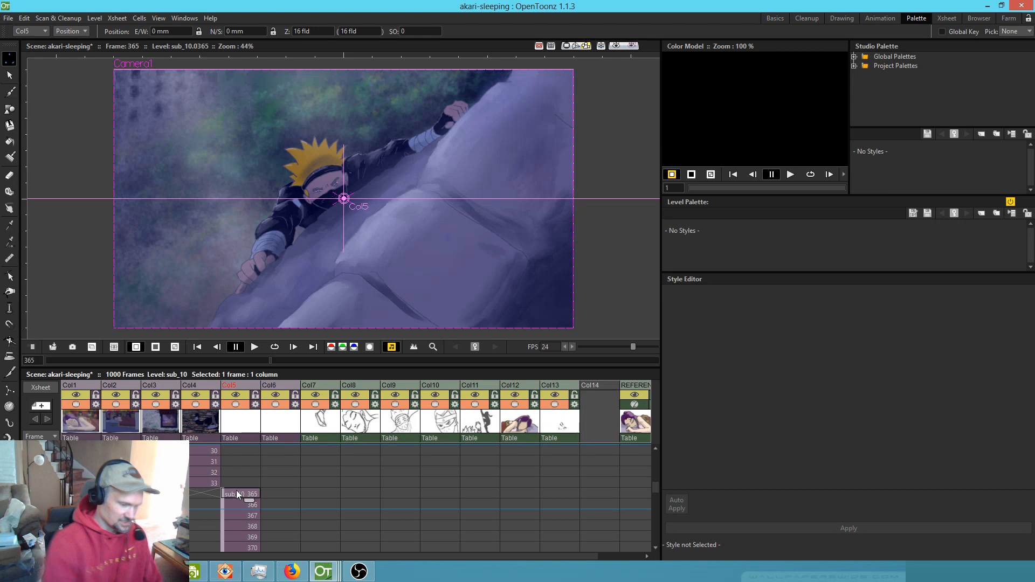
# - Open the sub_10 shot from Col5 and view its layered artwork at frame 365
pyautogui.doubleClick(237, 495)
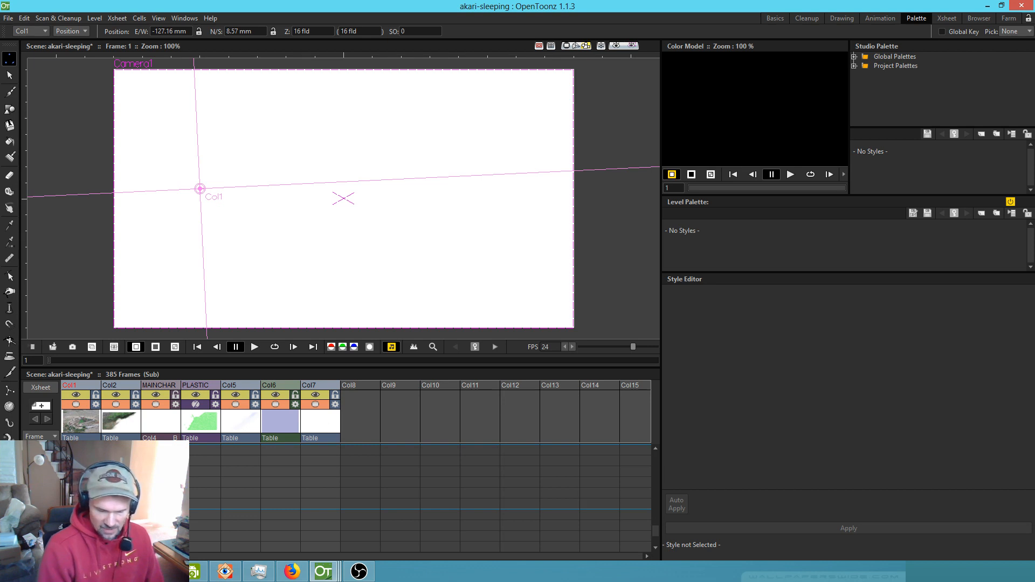
pyautogui.scroll(-5, 265, 498)
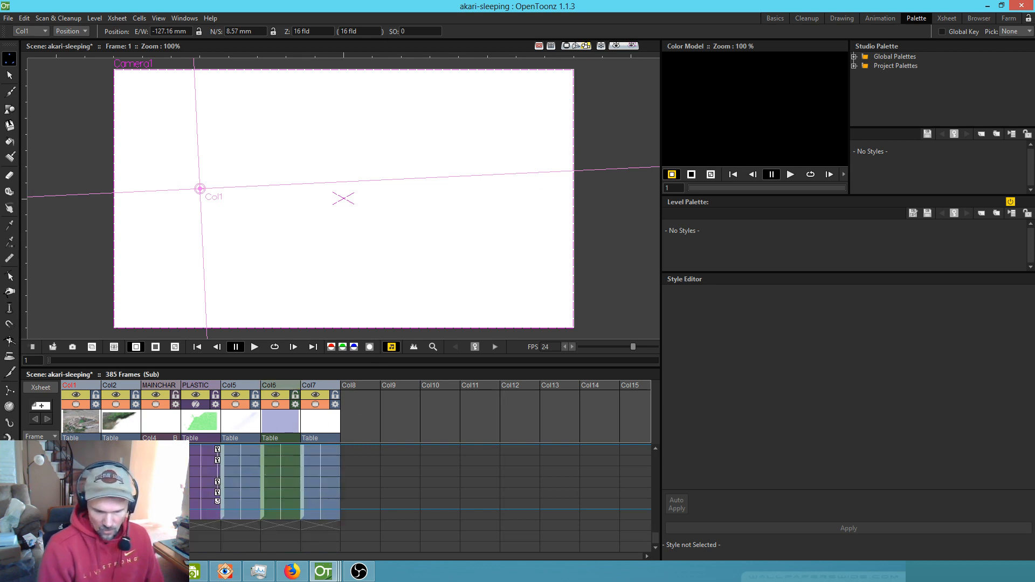
pyautogui.scroll(5, 265, 498)
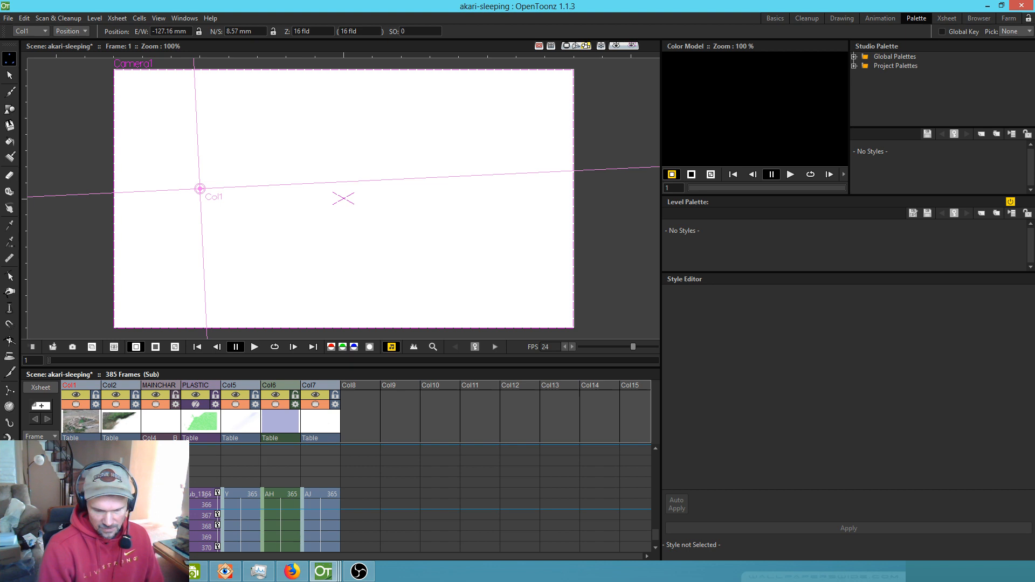
pyautogui.click(218, 490)
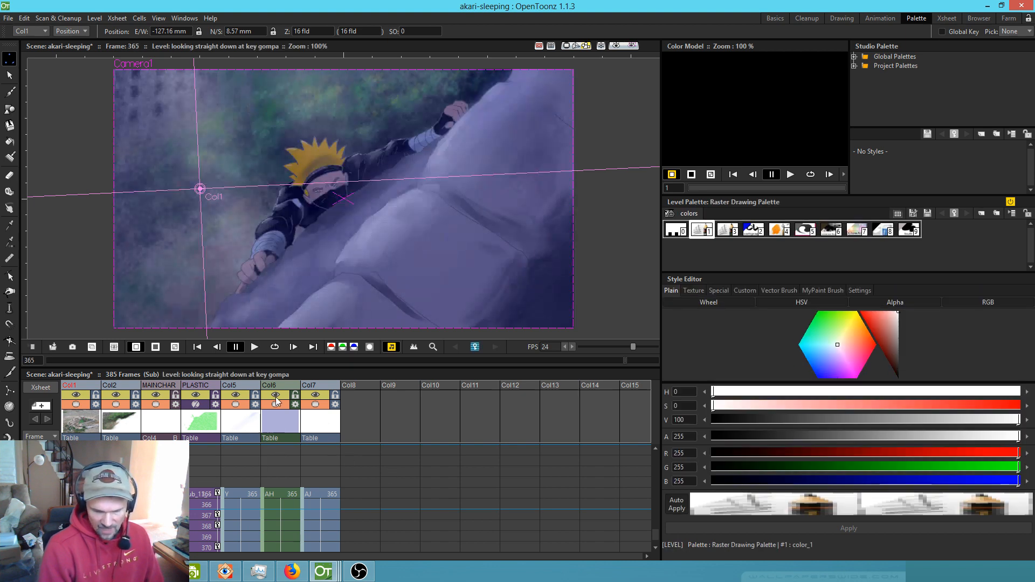
# - Loop playback of the rock-climbing ninja shot, stop it, and review the scene's preview, output and render commands
pyautogui.click(275, 347)
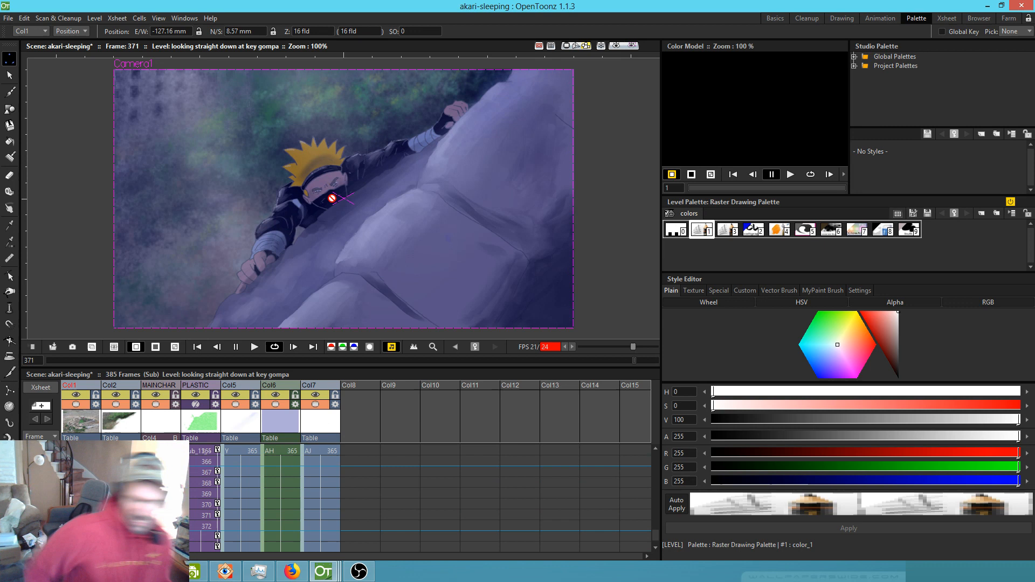
pyautogui.click(203, 185)
pyautogui.click(273, 385)
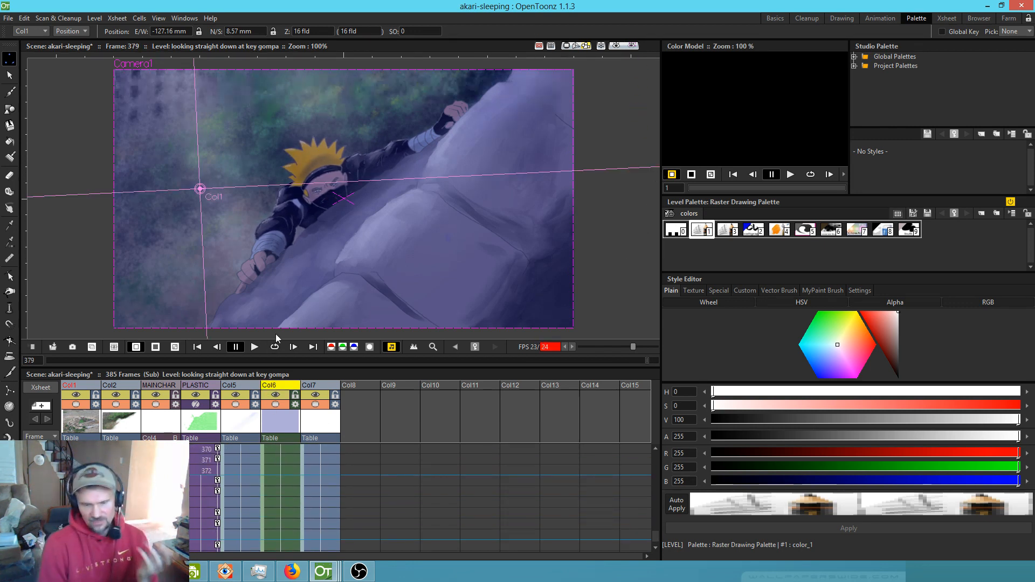
pyautogui.click(13, 19)
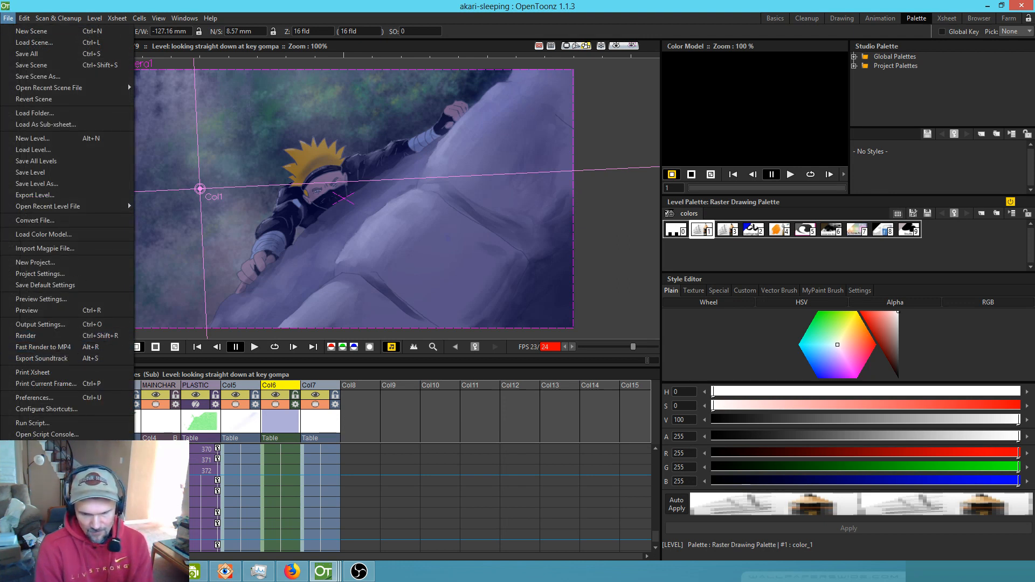
pyautogui.click(360, 6)
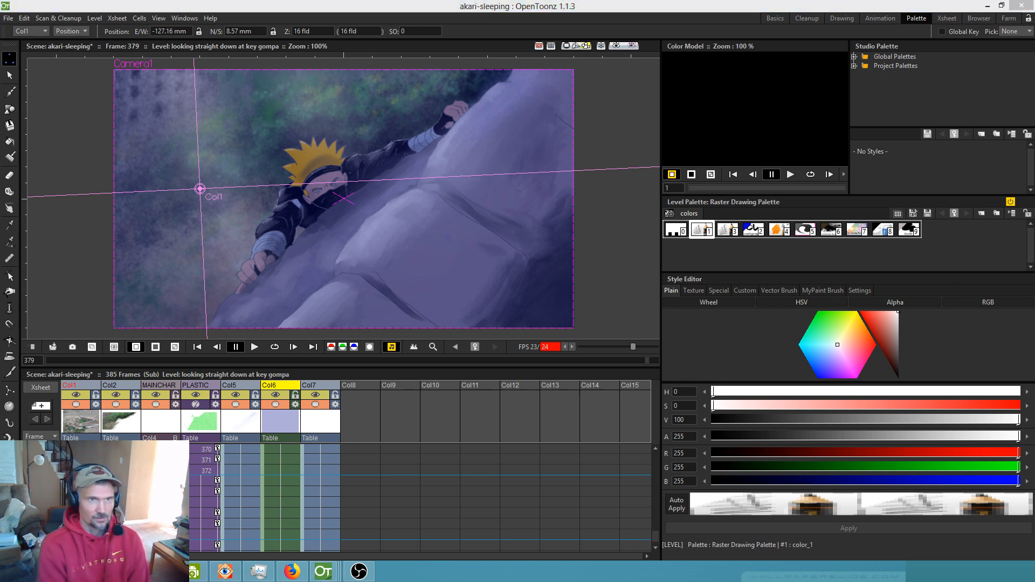
# - Switch to the AKARIS DREAM project in Vegas Pro and view the sleeping-girl clip in the Video Preview
pyautogui.moveTo(621, 0); pyautogui.dragTo(548, 53)
pyautogui.doubleClick(549, 51)
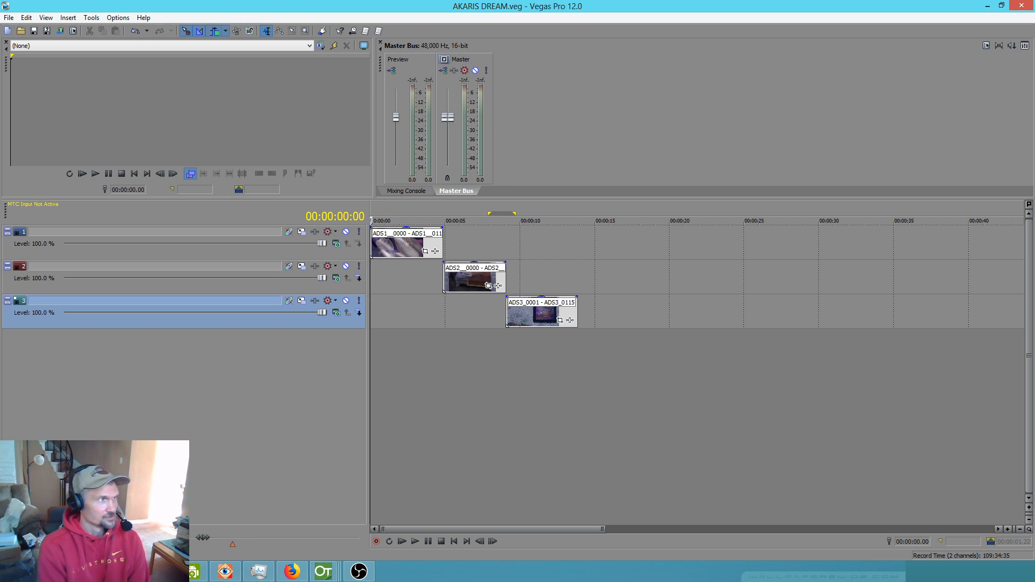
pyautogui.moveTo(0, 111); pyautogui.dragTo(645, 120)
pyautogui.click(428, 490)
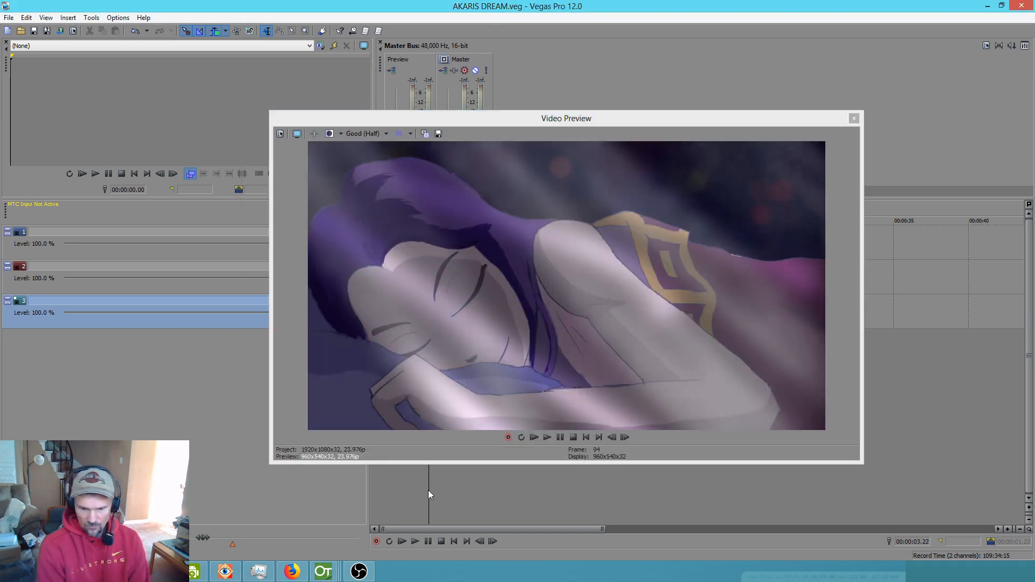
# - Select a loop region over about the first 15 seconds of the timeline and play it in the Video Preview
pyautogui.click(494, 120)
pyautogui.moveTo(492, 118); pyautogui.dragTo(745, 248)
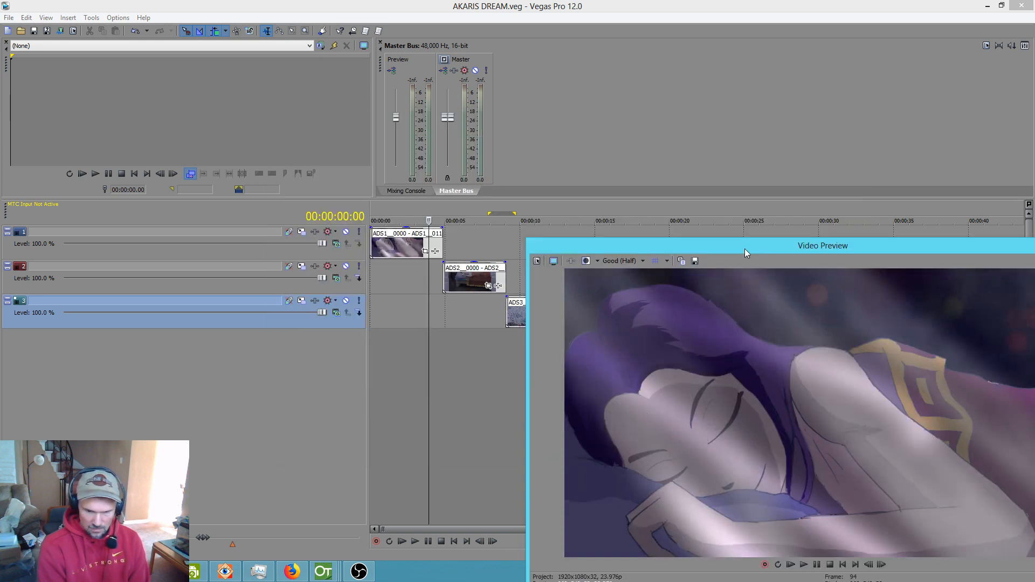
pyautogui.click(501, 351)
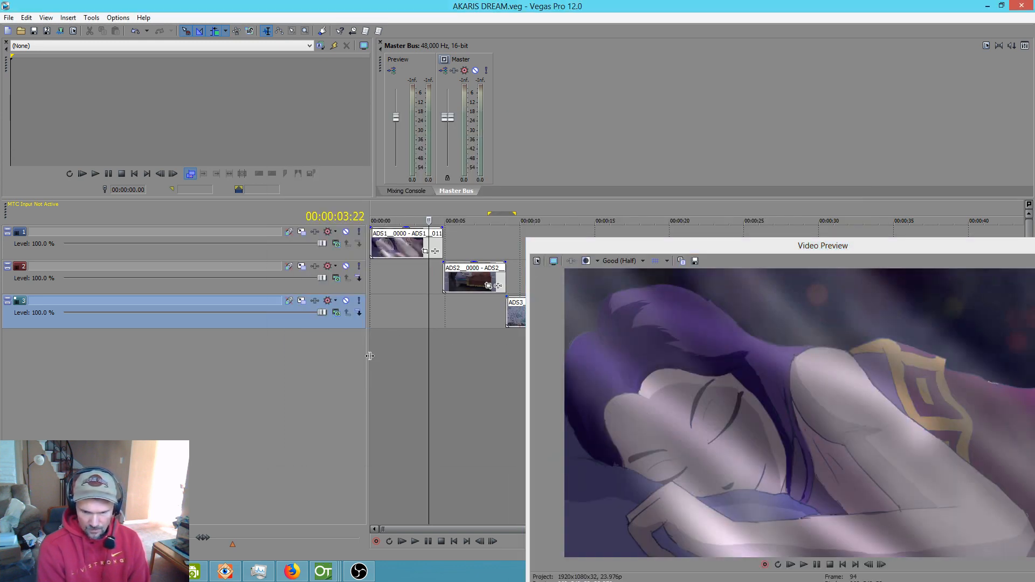
pyautogui.moveTo(375, 358); pyautogui.dragTo(599, 372)
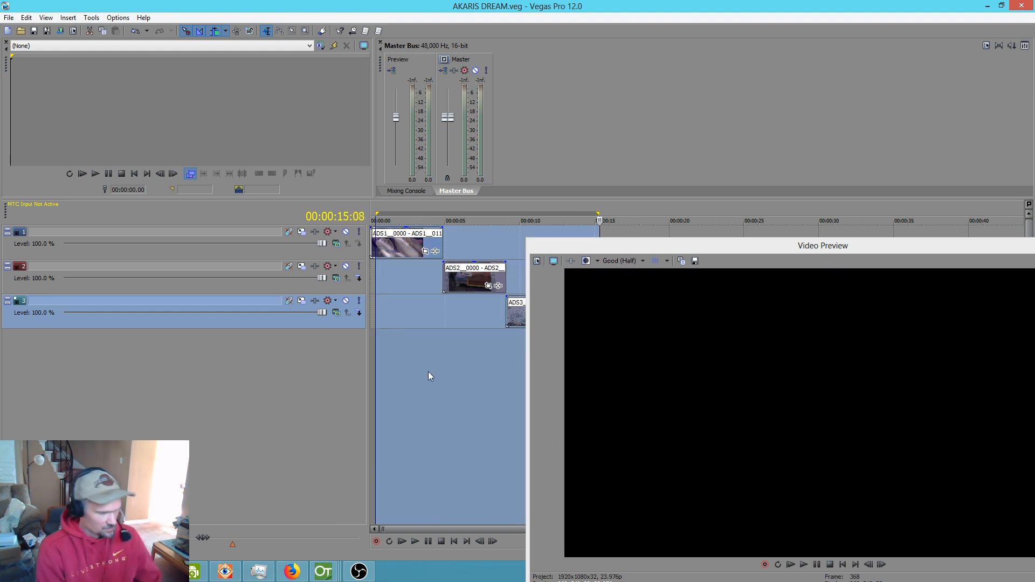
pyautogui.moveTo(703, 244); pyautogui.dragTo(426, 98)
pyautogui.press('space')
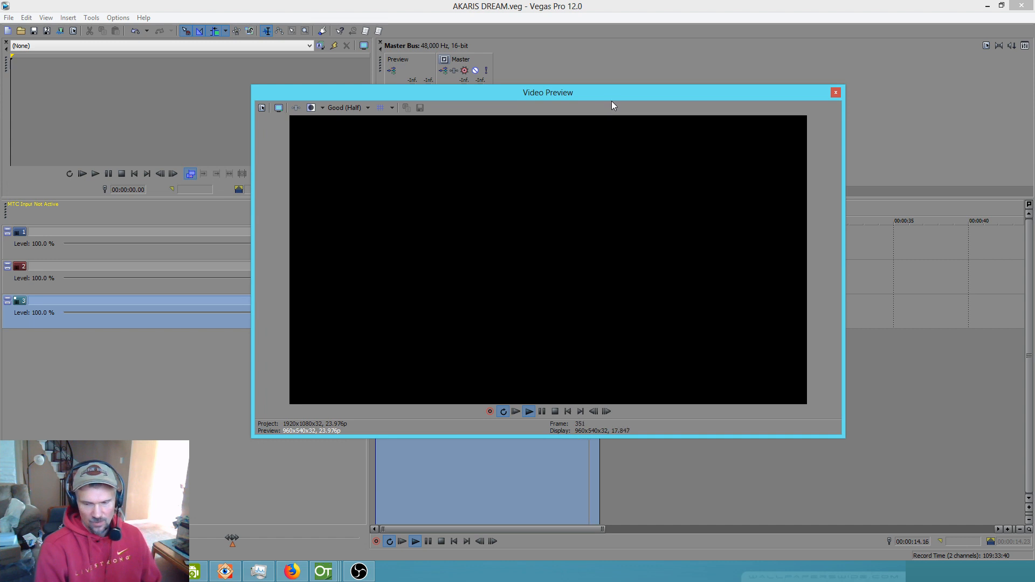
# - Dismiss the Video Preview and stop playback, and switch back to the akari-sleeping scene in OpenToonz
pyautogui.moveTo(613, 94); pyautogui.dragTo(553, 140)
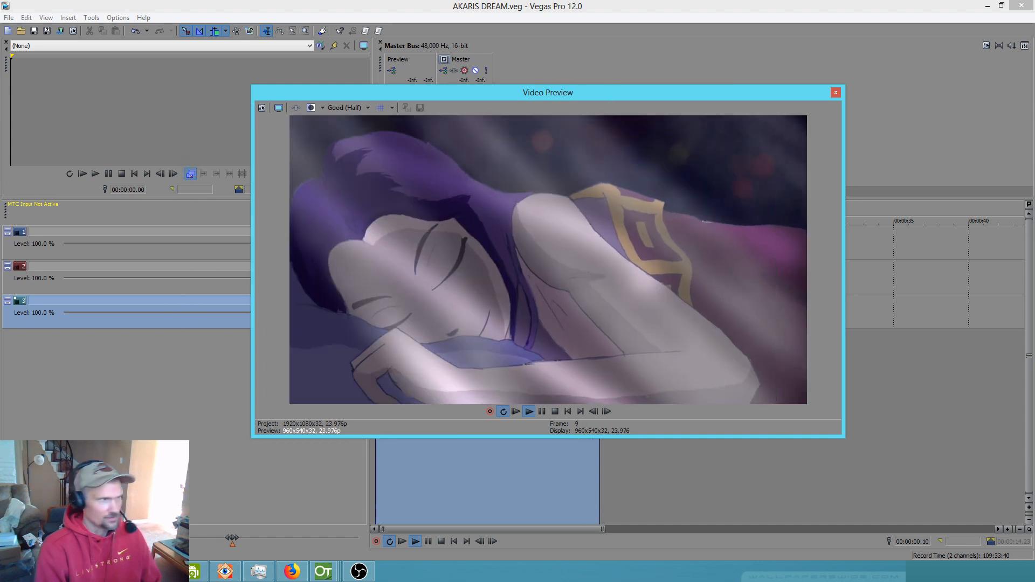
pyautogui.hotkey('alt', '4')
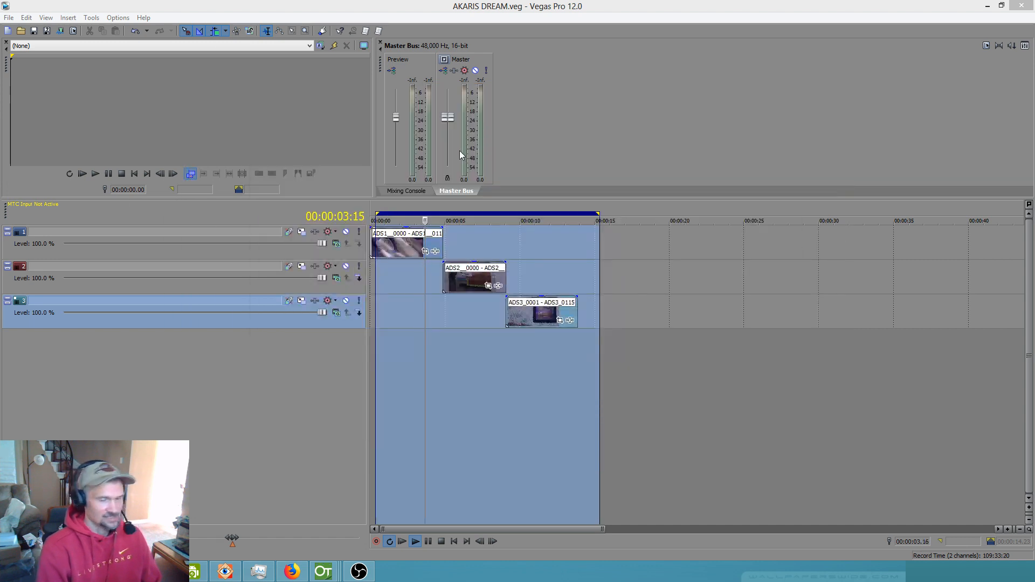
pyautogui.click(488, 303)
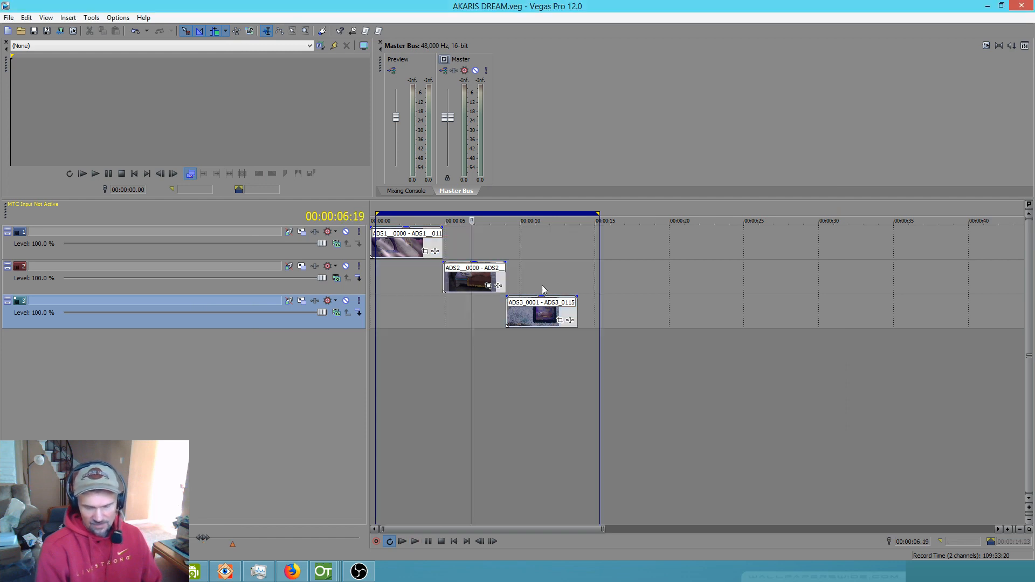
pyautogui.click(1021, 7)
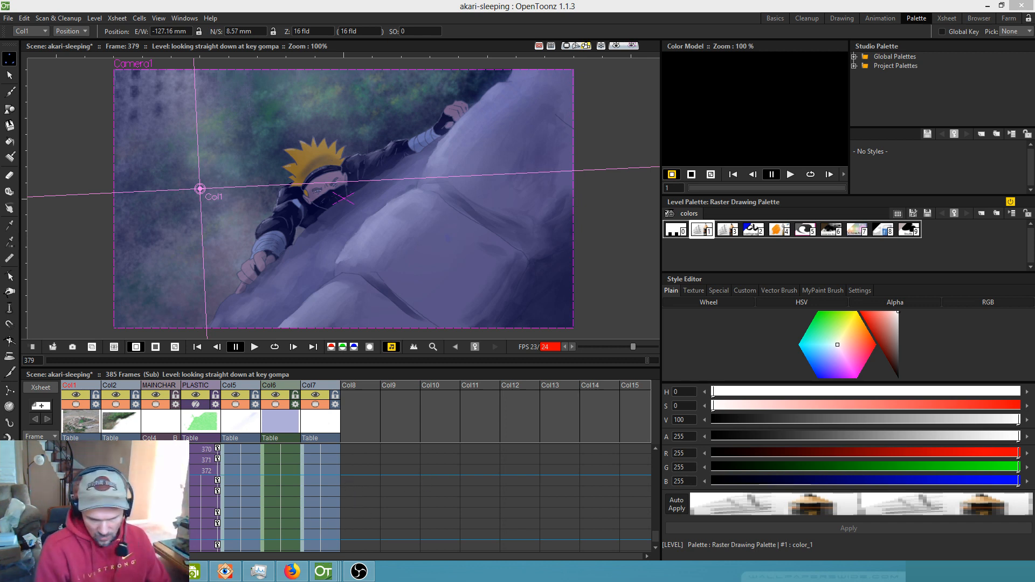
# - Select the sub_11 cell at frame 371, and loop playback of the rock-climbing ninja shot before stopping it
pyautogui.click(197, 459)
pyautogui.press('k')
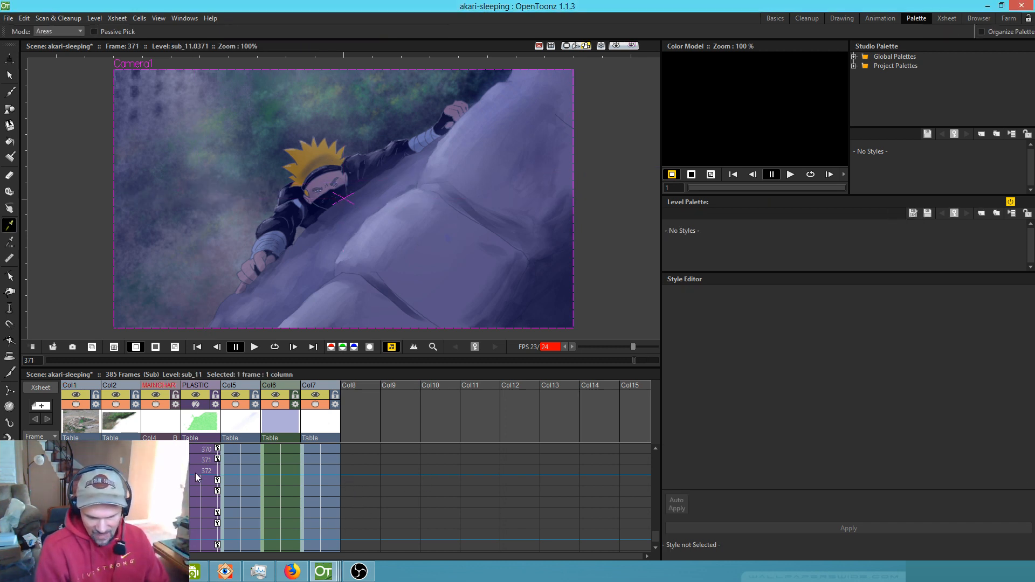
pyautogui.press('l')
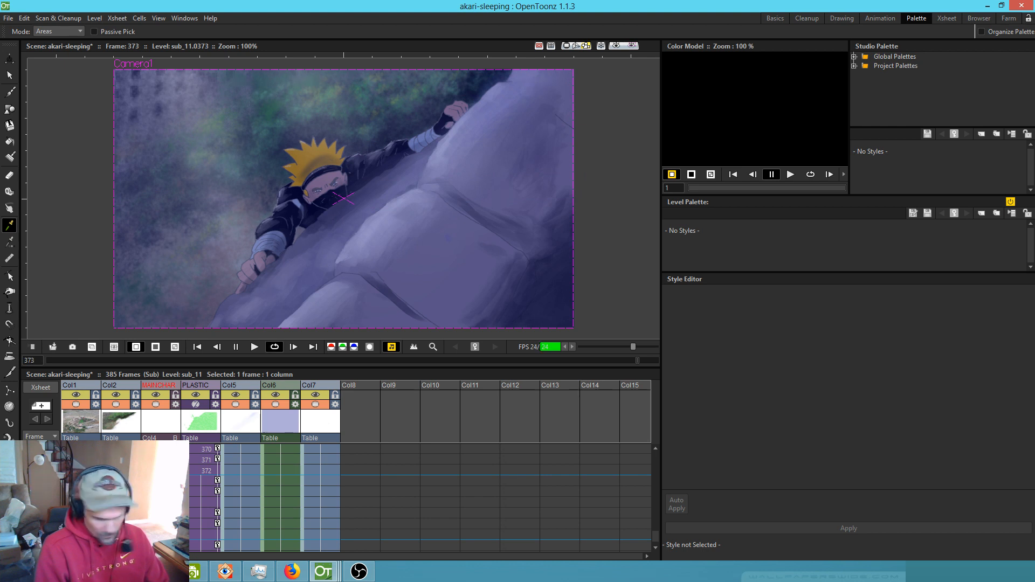
pyautogui.scroll(3, 203, 497)
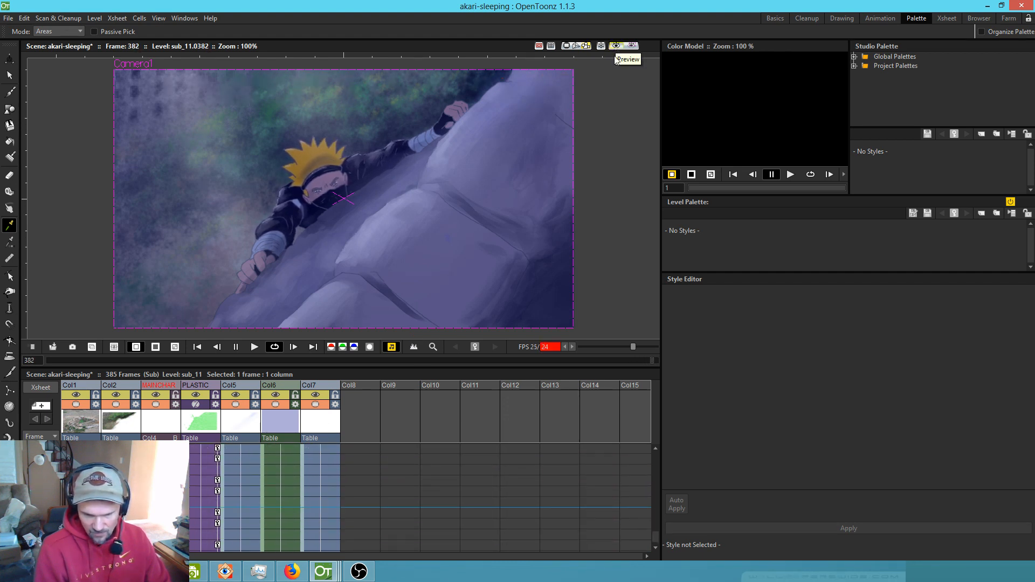
pyautogui.click(275, 347)
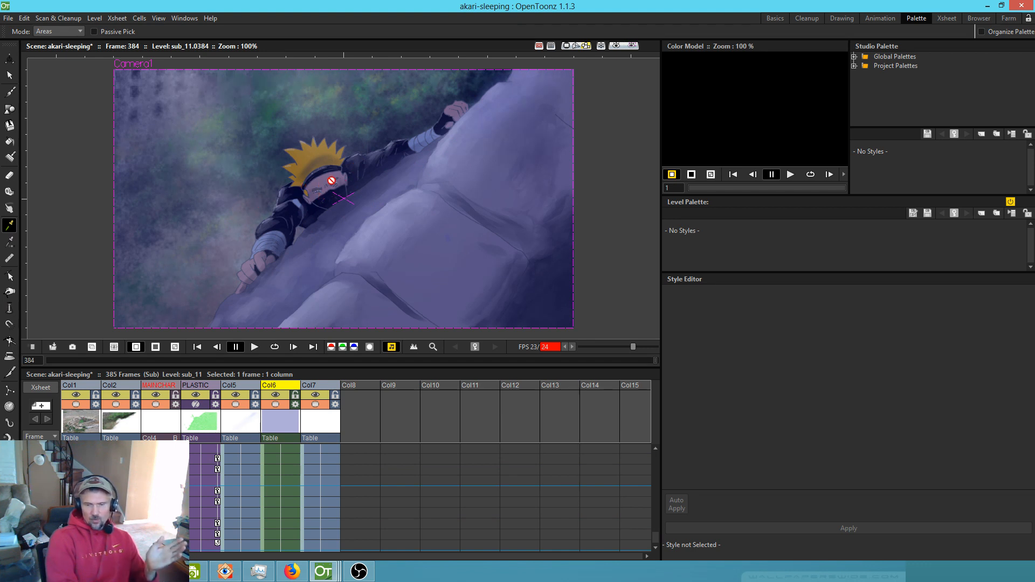
# - Toggle the viewer's Preview mode on and off at frame 384 to compare the rendered and normal views
pyautogui.click(615, 47)
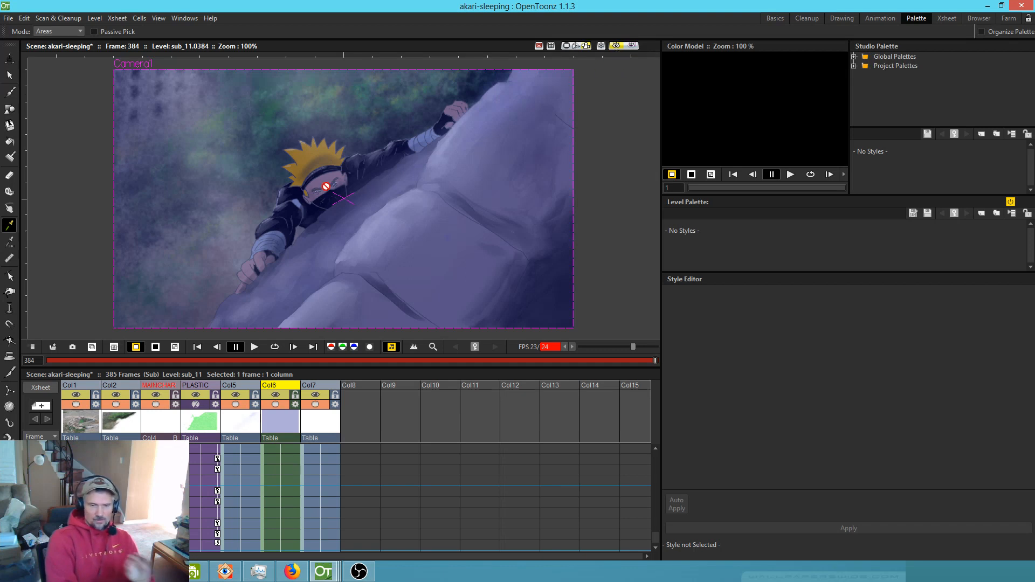
pyautogui.click(615, 46)
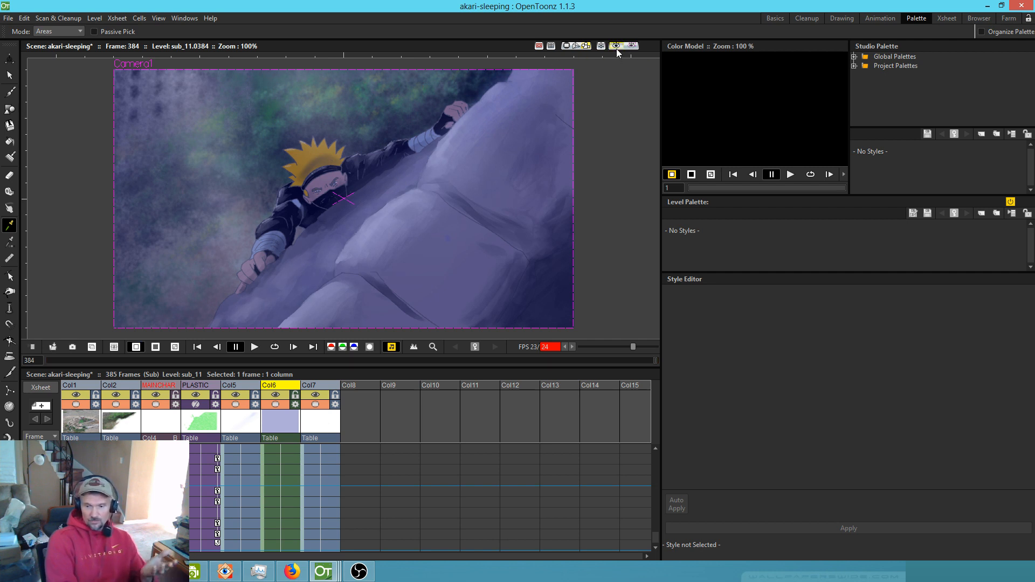
pyautogui.click(616, 47)
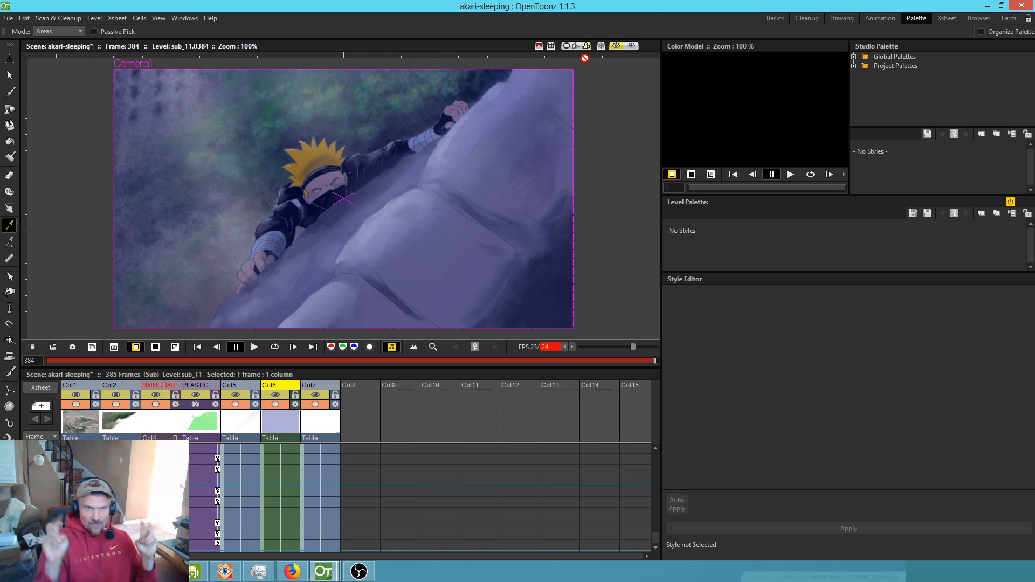
pyautogui.click(613, 47)
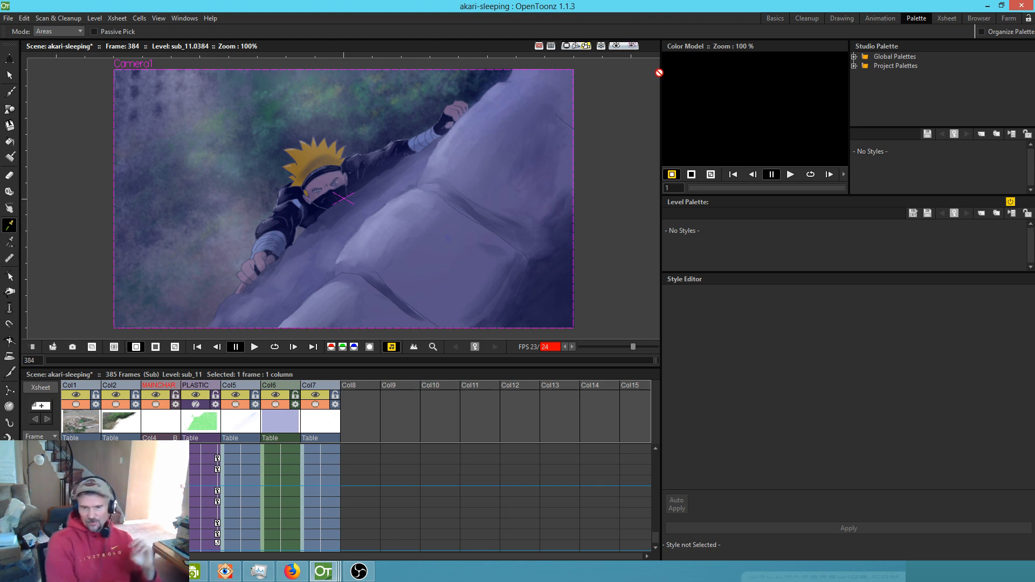
pyautogui.click(616, 46)
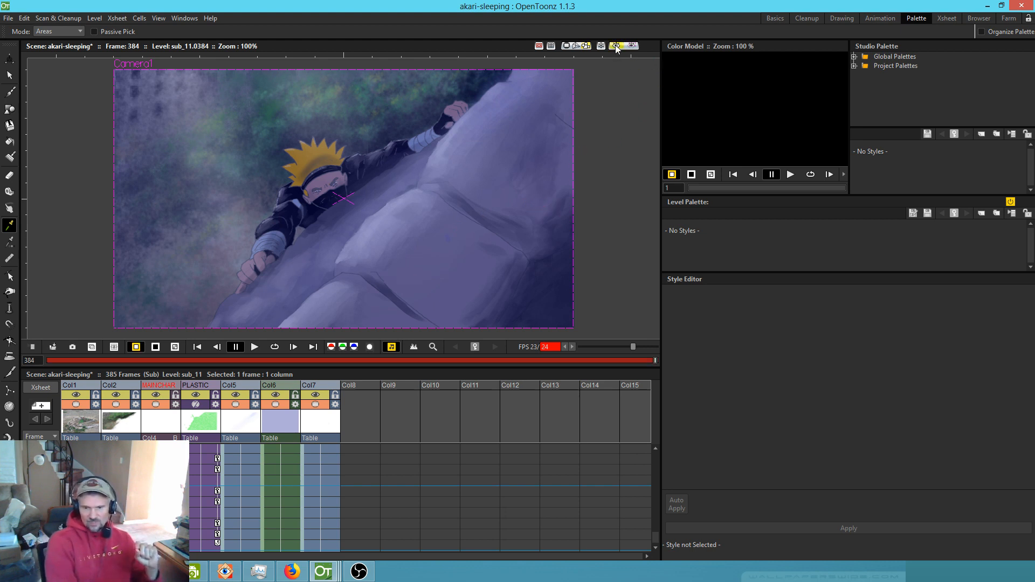
pyautogui.click(616, 47)
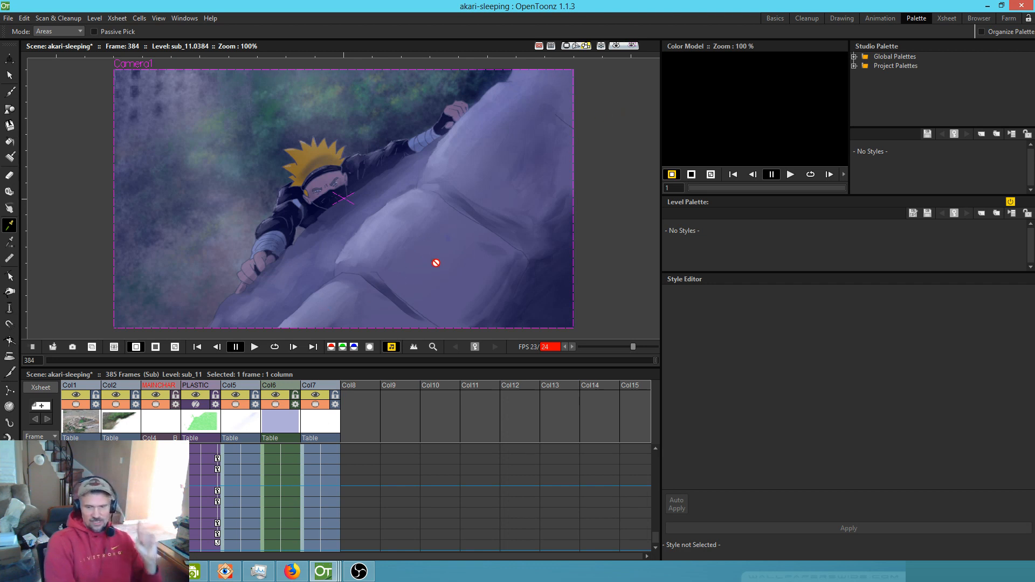
pyautogui.click(617, 47)
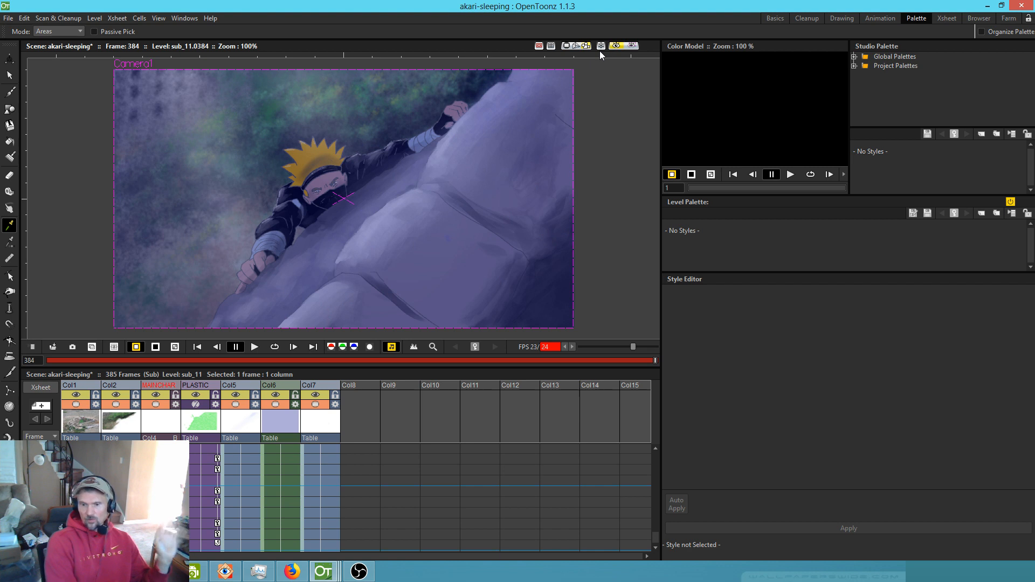
pyautogui.click(615, 47)
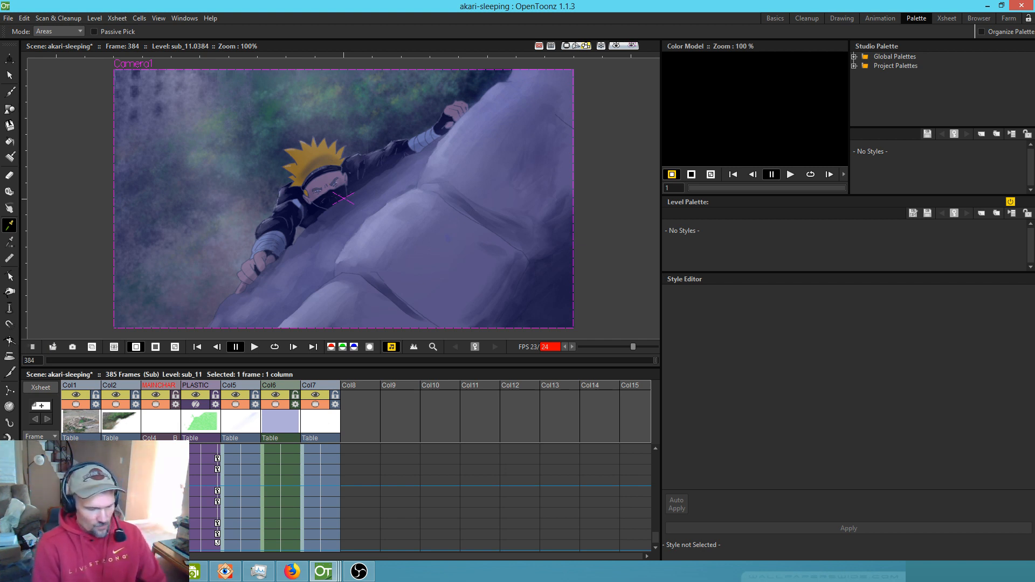
# - Loop the shot in the normal view, stop it at frame 368, and turn on the viewer's Preview mode
pyautogui.press('l')
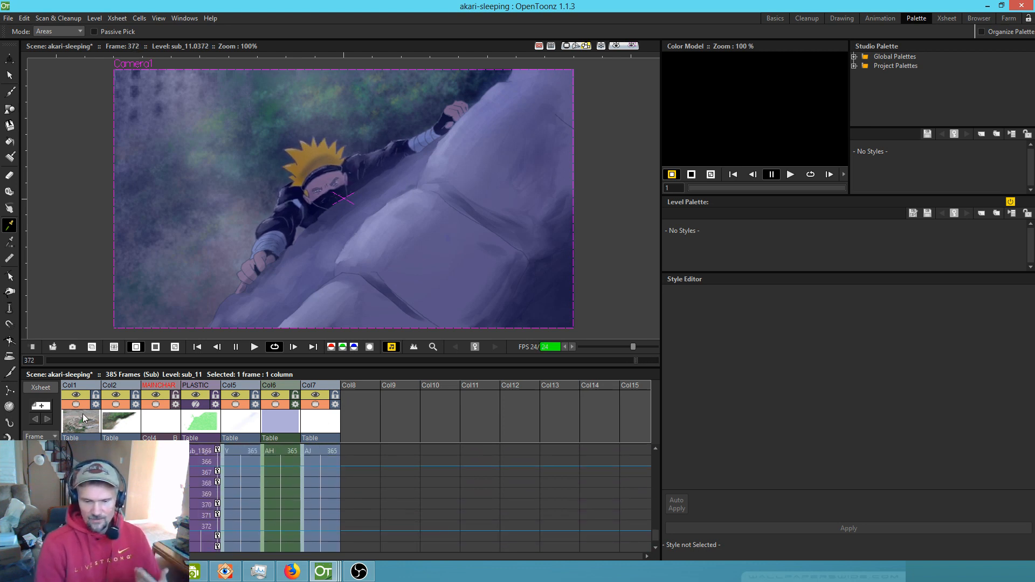
pyautogui.click(247, 204)
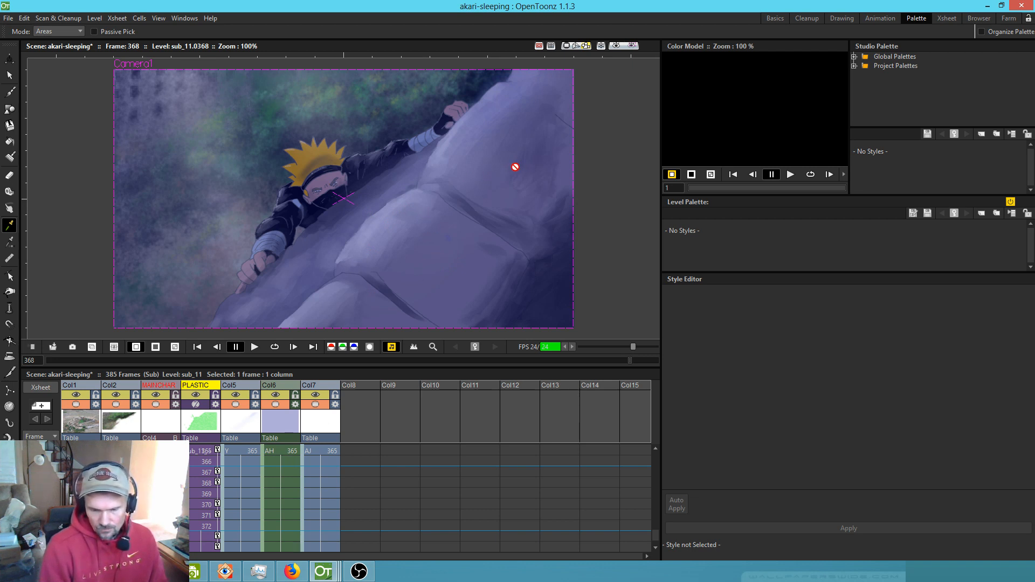
pyautogui.click(617, 45)
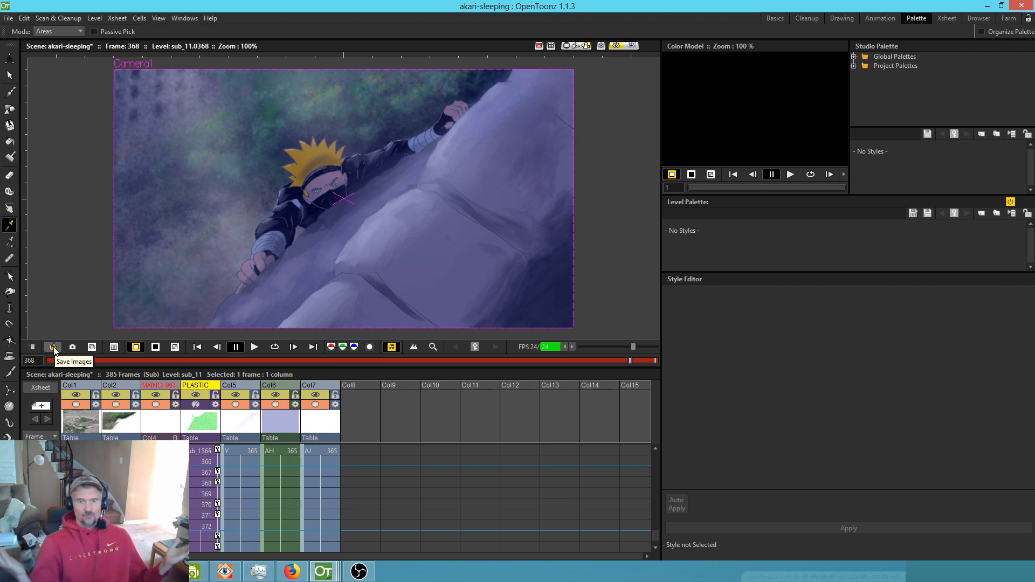
# - Review the scene's output and render commands, and loop the previewed climbing shot before pausing it
pyautogui.click(8, 20)
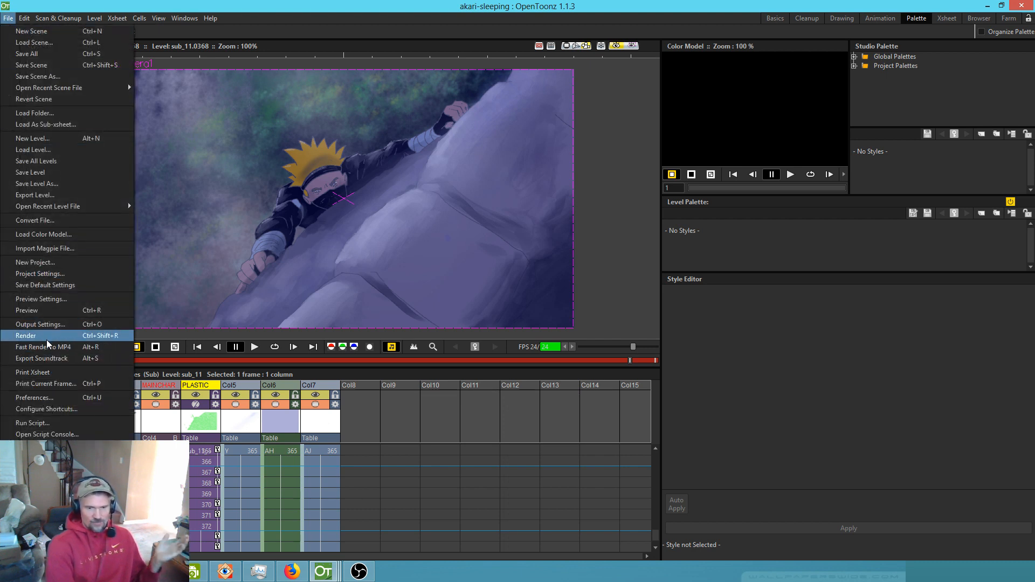
pyautogui.click(394, 8)
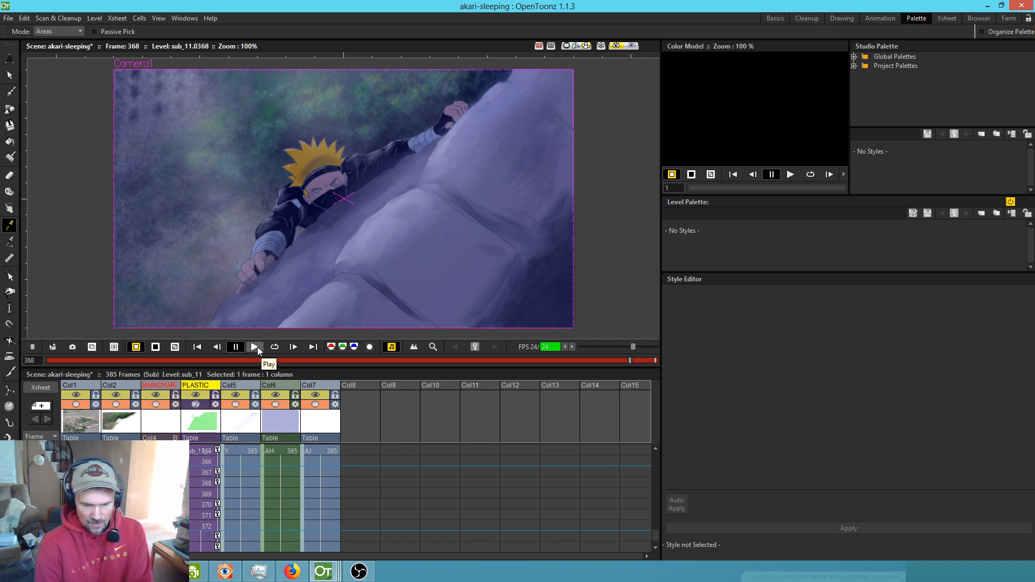
pyautogui.click(270, 350)
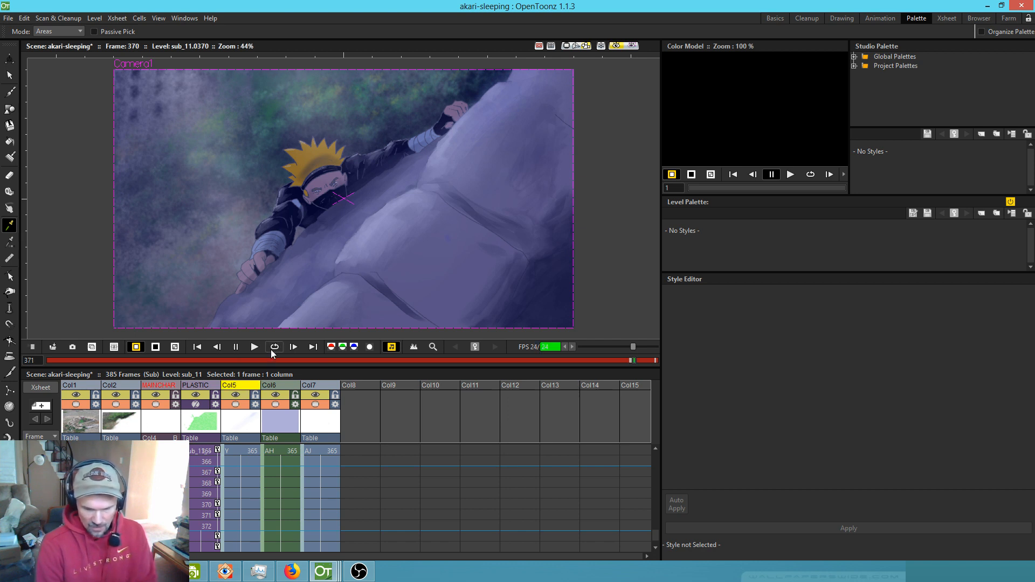
pyautogui.click(237, 348)
pyautogui.click(242, 349)
# - Select Col2's cell at frame 365, and view the start of the sub-xsheet at frame 1
pyautogui.click(121, 450)
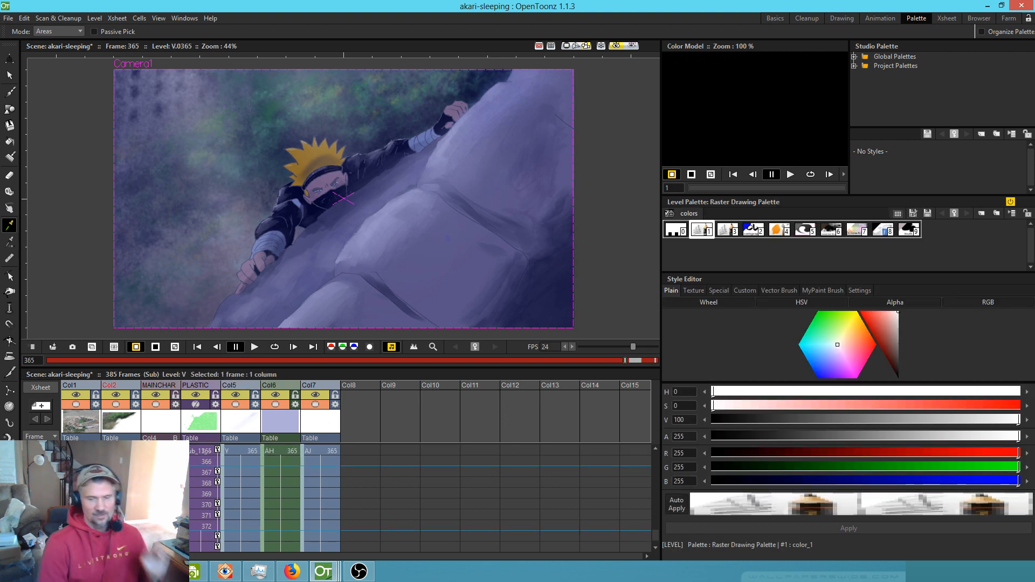
pyautogui.scroll(-10, 265, 499)
pyautogui.scroll(5, 421, 497)
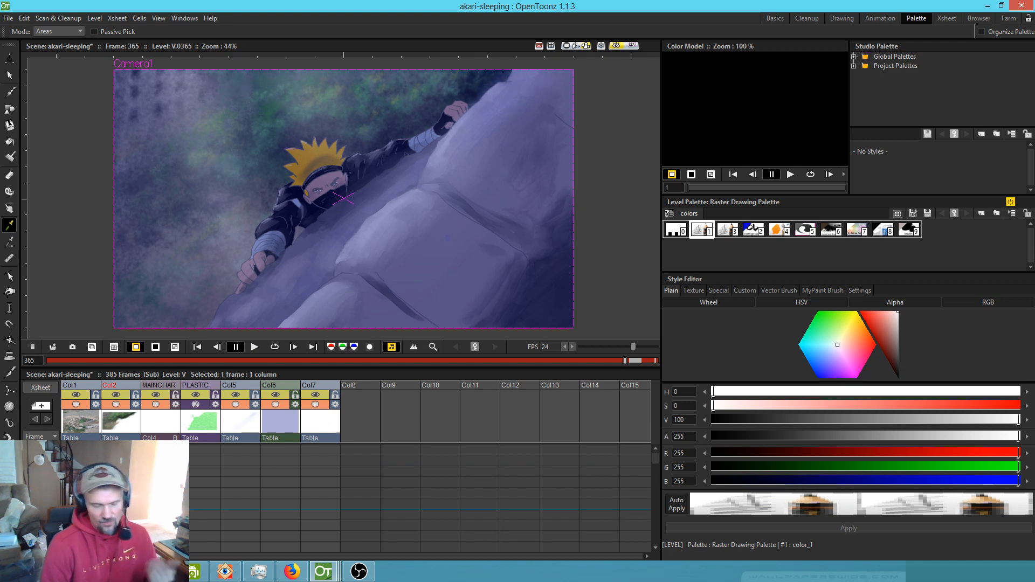
pyautogui.hotkey('alt', ',')
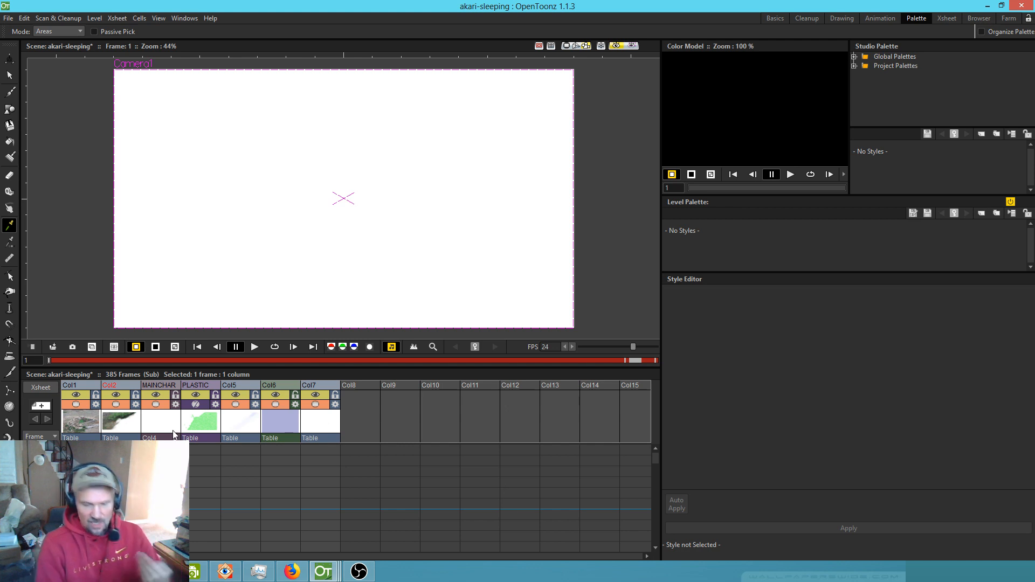
pyautogui.click(195, 385)
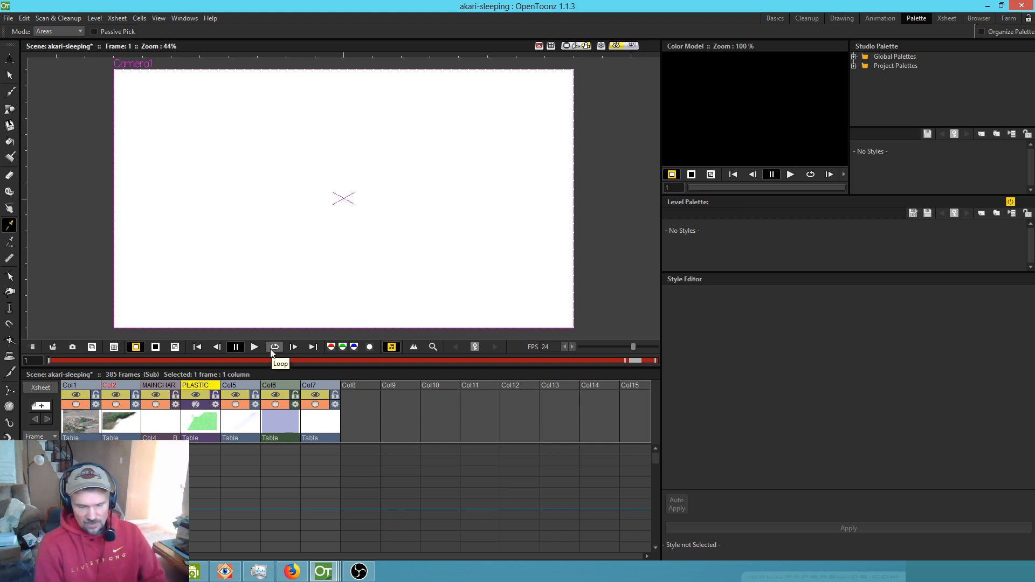
# - Play the previewed frames of the climbing shot and stop playback at frame 373
pyautogui.click(254, 347)
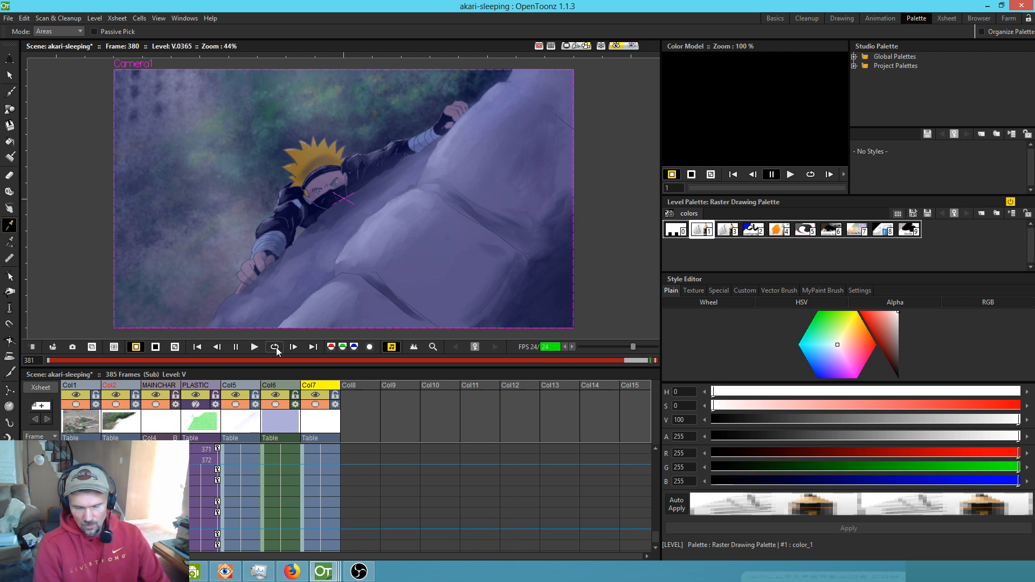
pyautogui.click(627, 360)
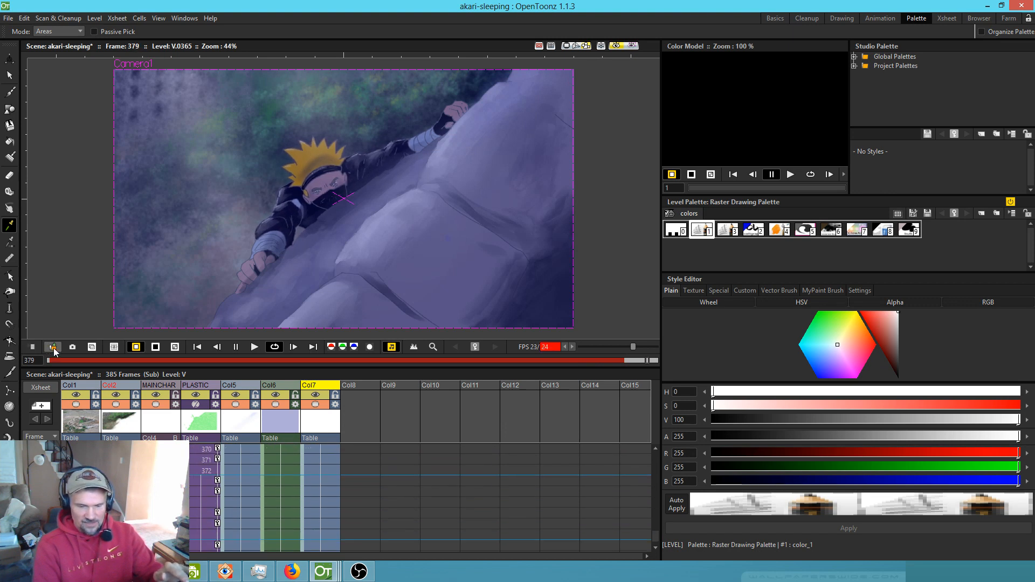
pyautogui.hotkey('shift', 'p')
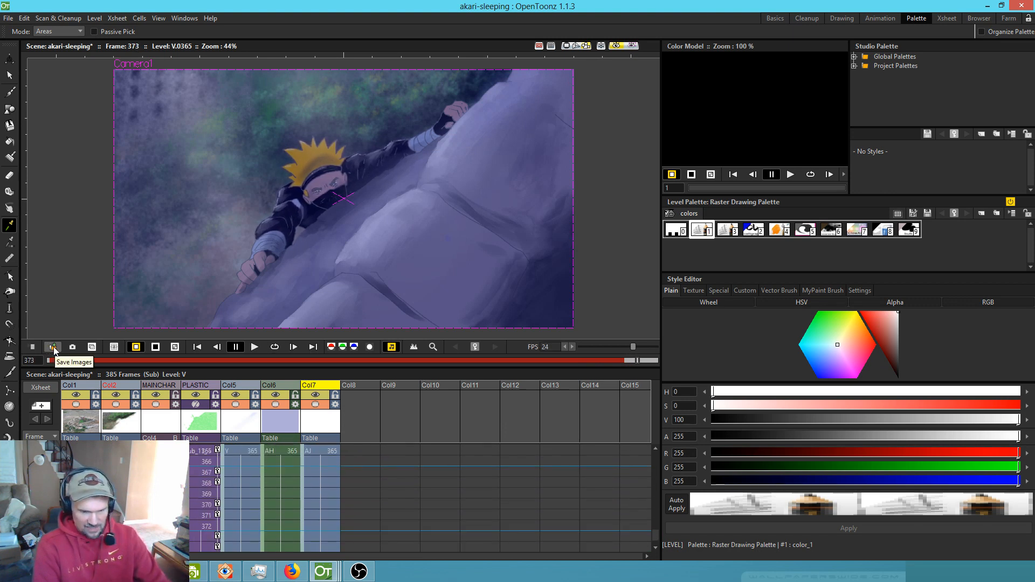
# - Save the previewed images to the AKARIS-DREAM-SHOT-05 render folder under the existing ADS5..png sequence name
pyautogui.click(52, 347)
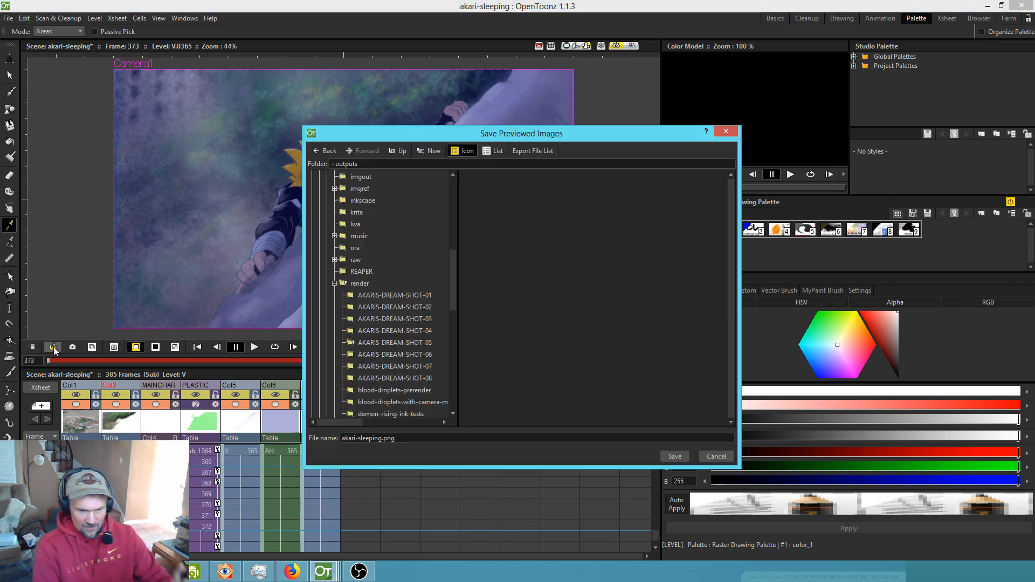
pyautogui.click(425, 344)
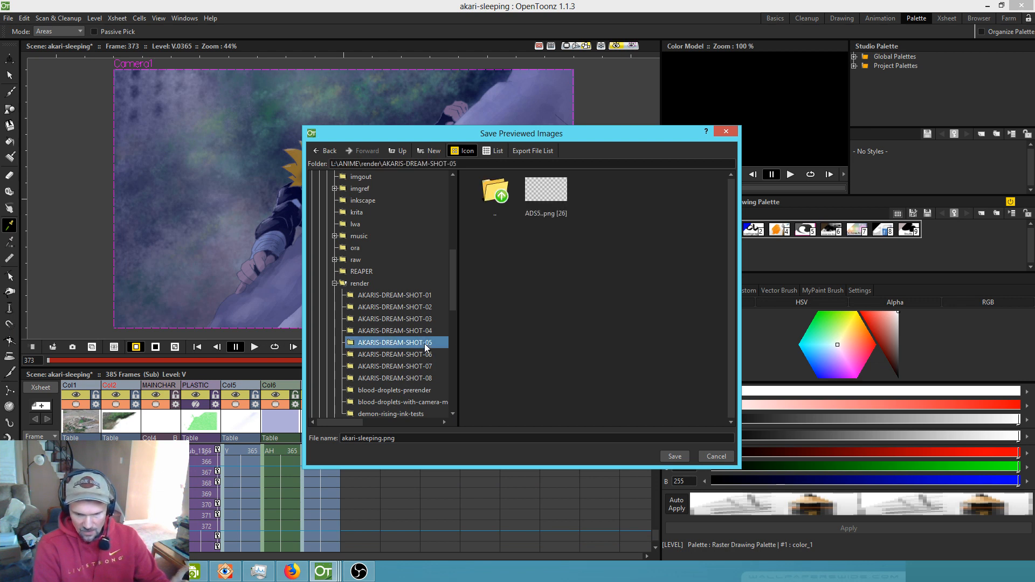
pyautogui.click(543, 198)
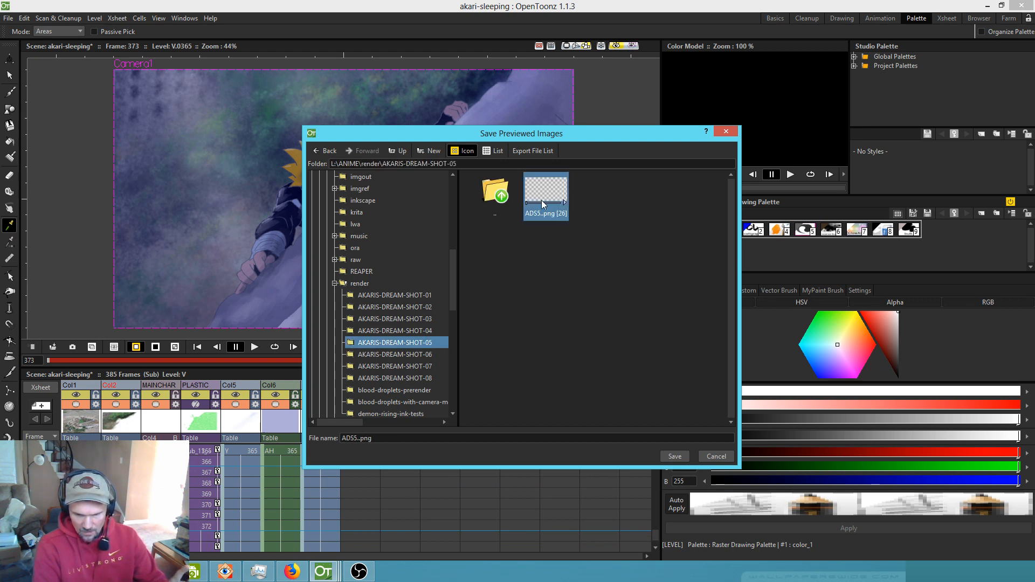
pyautogui.click(674, 457)
pyautogui.click(496, 298)
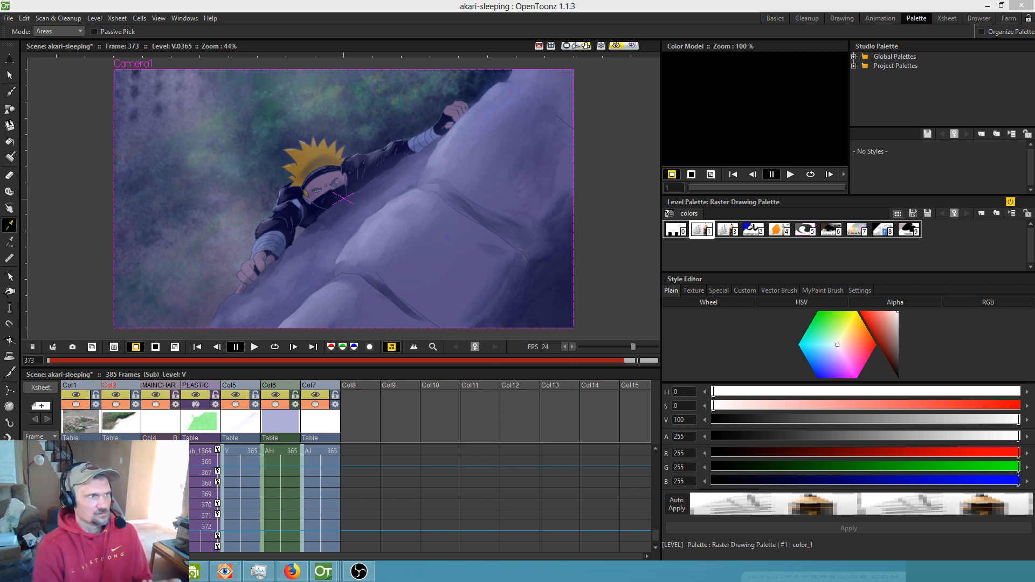
# - Delete the images ADS5.0001.png through ADS5.0026.png from the AKARIS-DREAM-SHOT-05 render folder, and return to OpenToonz
pyautogui.moveTo(762, 0); pyautogui.dragTo(609, 82)
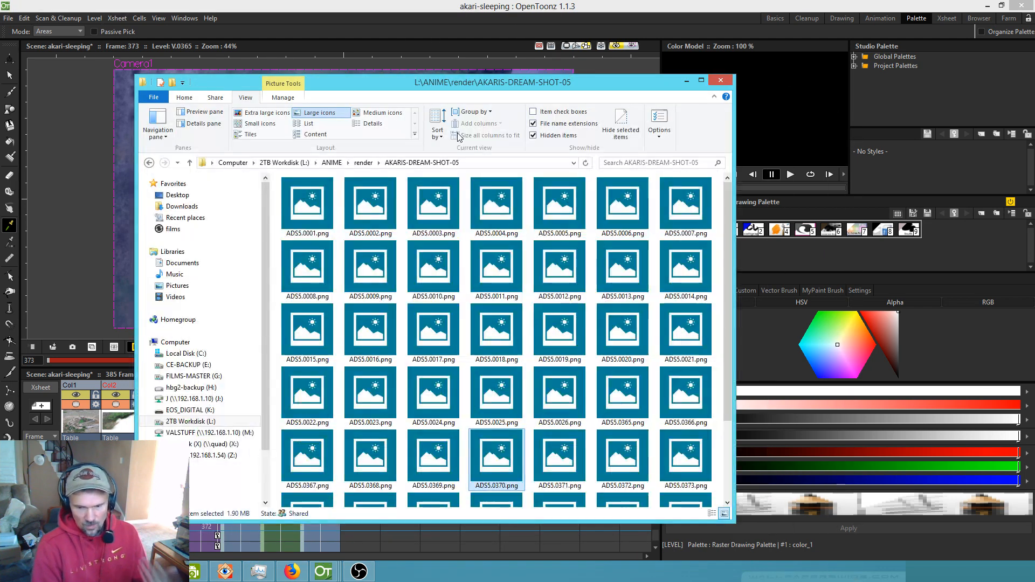
pyautogui.click(306, 215)
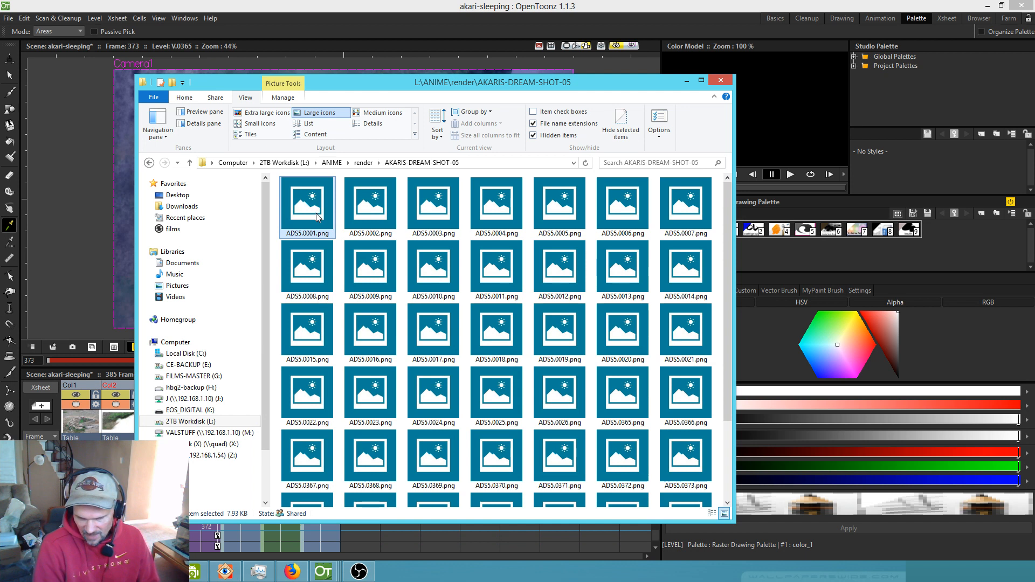
pyautogui.scroll(-1, 496, 335)
pyautogui.scroll(1, 593, 345)
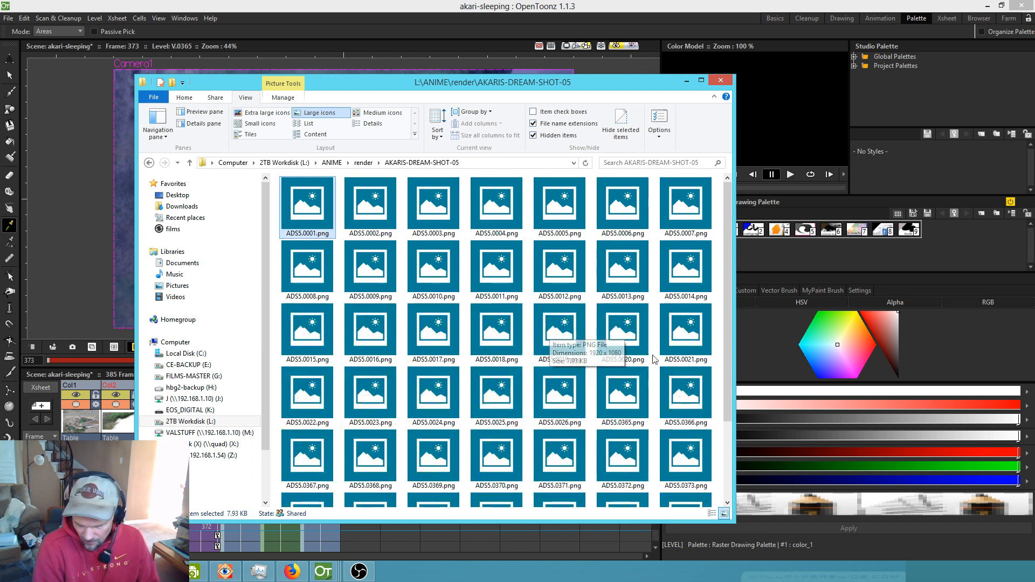
pyautogui.keyDown('shift'); pyautogui.click(562, 392); pyautogui.keyUp('shift')
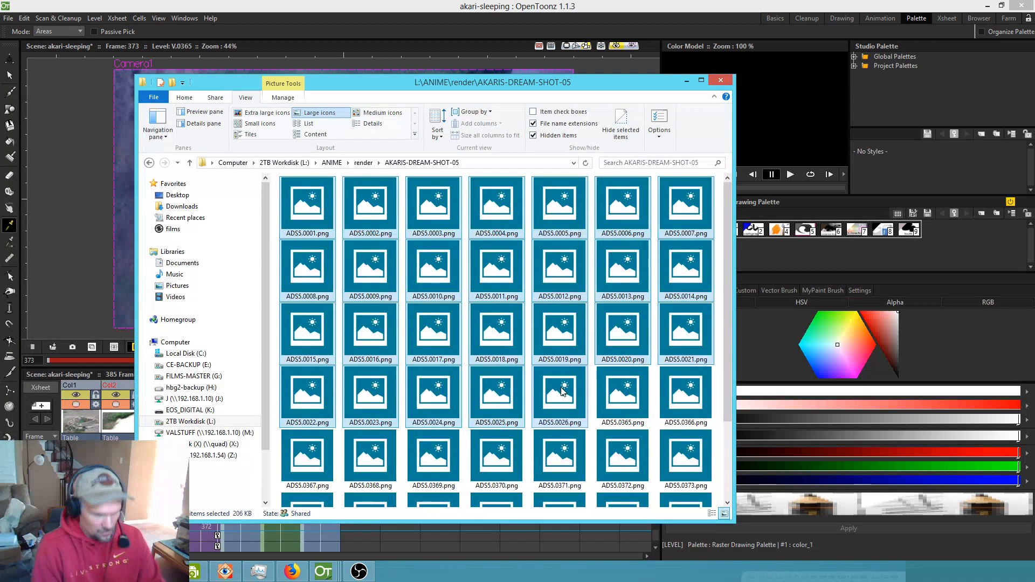
pyautogui.press('Delete')
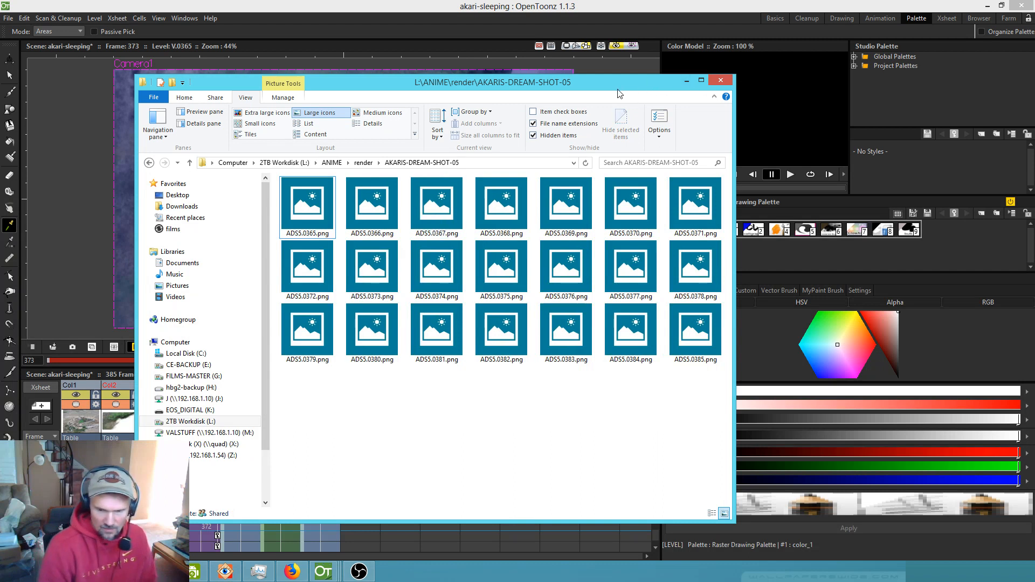
pyautogui.hotkey('alt', 'Tab')
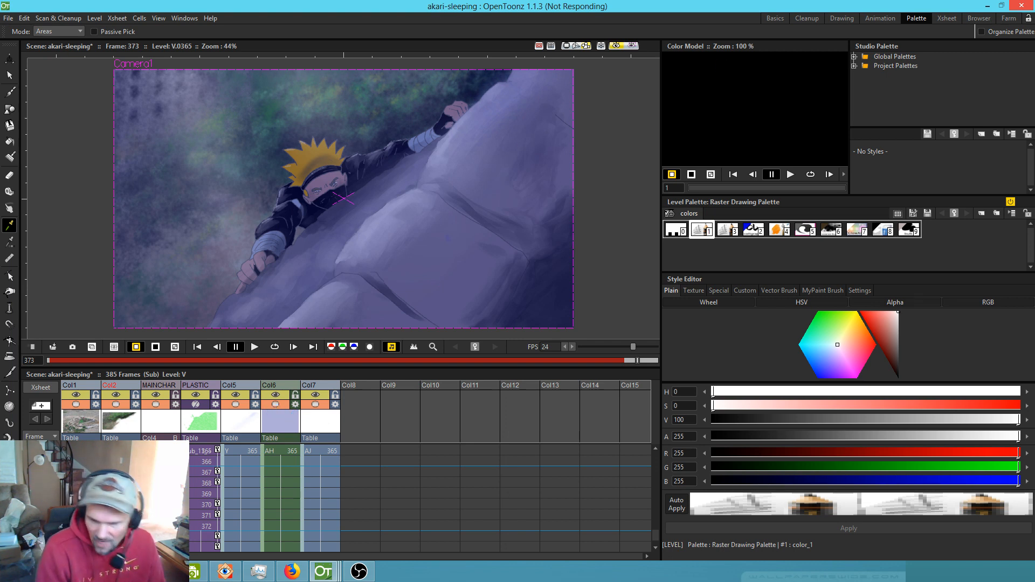
# - Force the unresponsive OpenToonz window with the climbing shot to close, and cancel the Windows solution check
pyautogui.click(1017, 13)
pyautogui.click(464, 298)
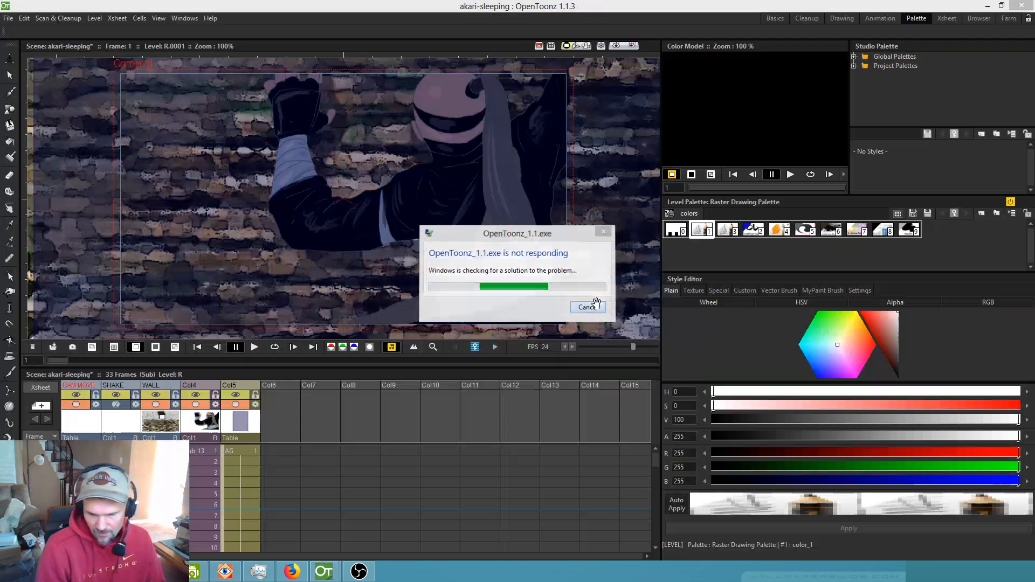
pyautogui.click(587, 308)
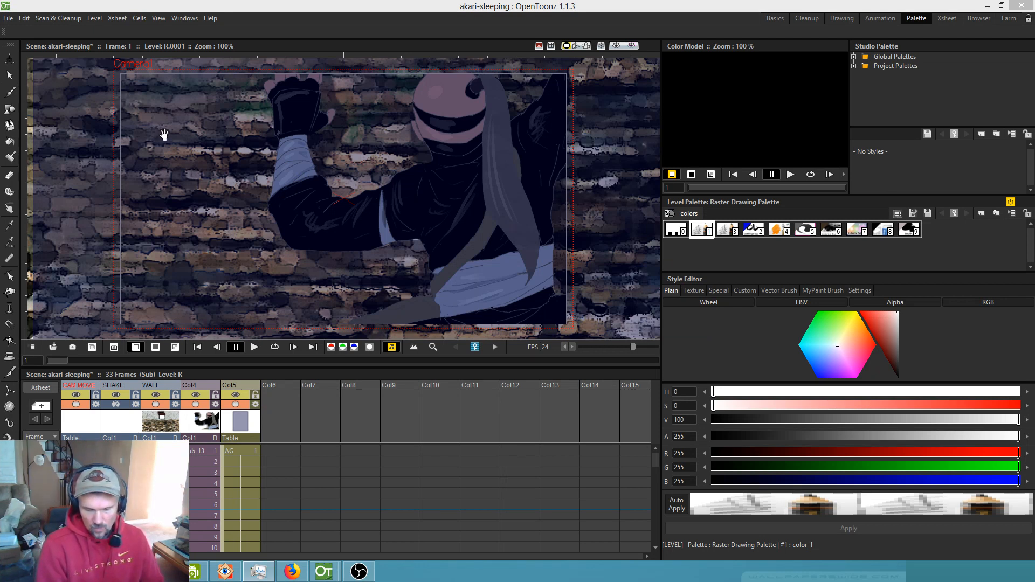
# - Compare the two remaining OpenToonz windows, and bring the one with the 33-frame wall sub-xsheet to the front
pyautogui.moveTo(323, 571)
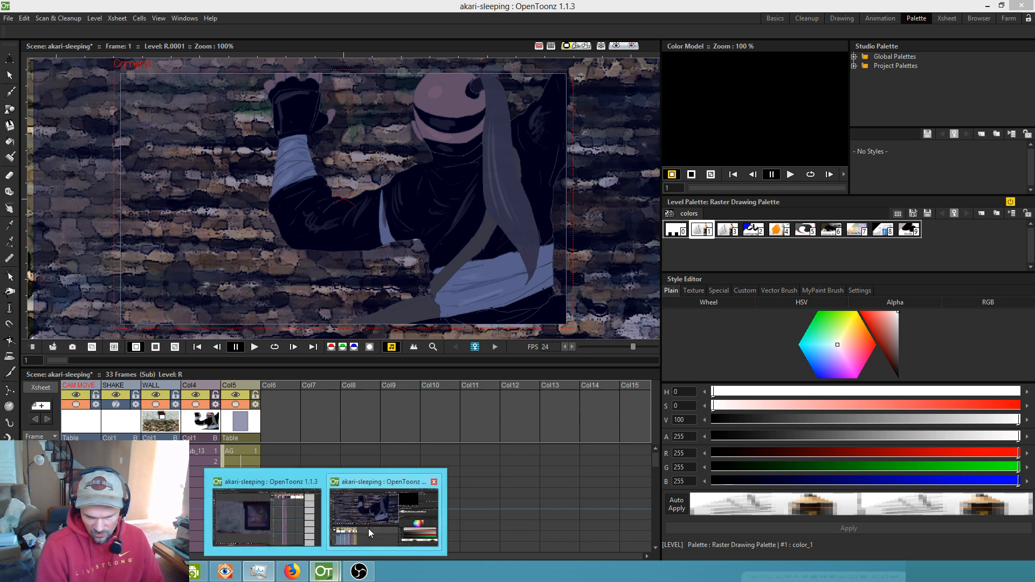
pyautogui.click(270, 517)
pyautogui.moveTo(351, 554)
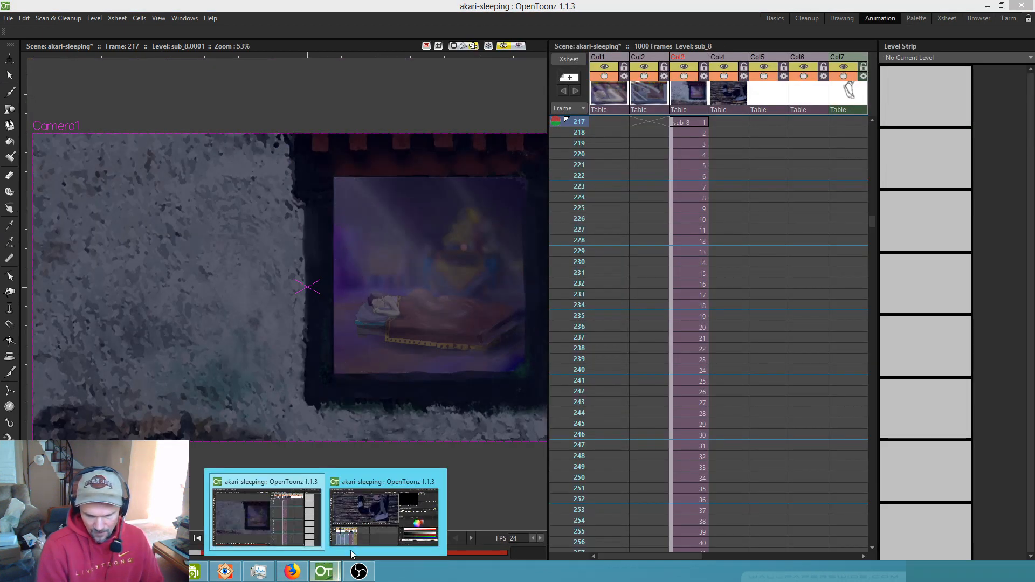
pyautogui.click(377, 529)
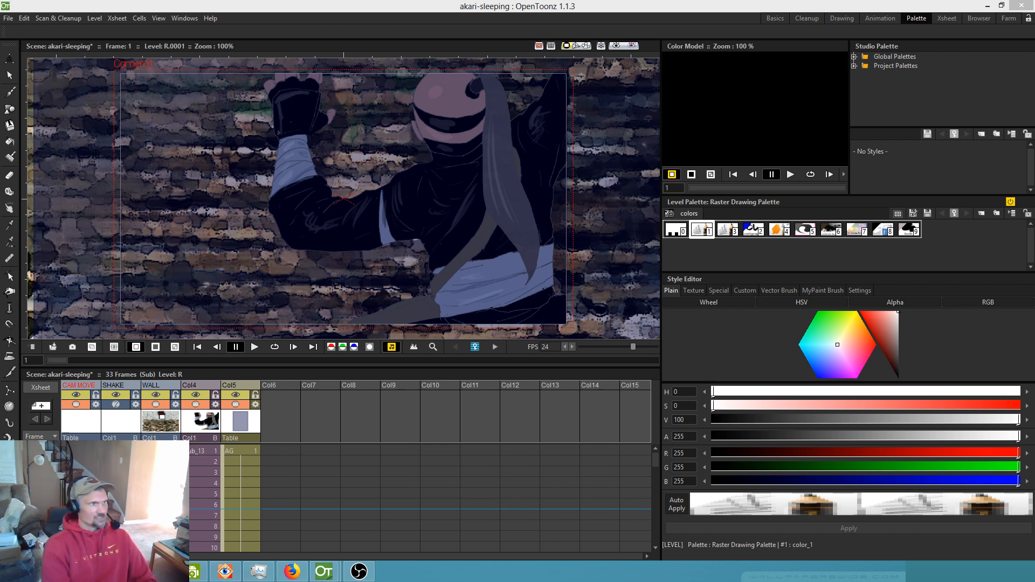
# - Review the folders AKARIS-DREAM-SHOT-01 to AKARIS-DREAM-SHOT-05 in the ANIME render folder, and minimize the file window
pyautogui.click(259, 571)
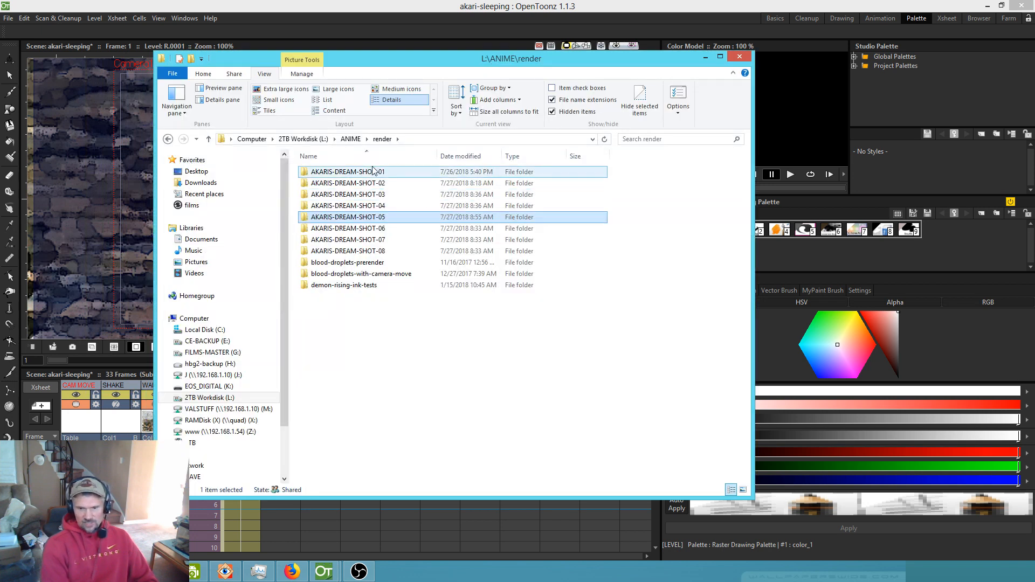
pyautogui.click(373, 171)
pyautogui.click(371, 183)
pyautogui.click(367, 194)
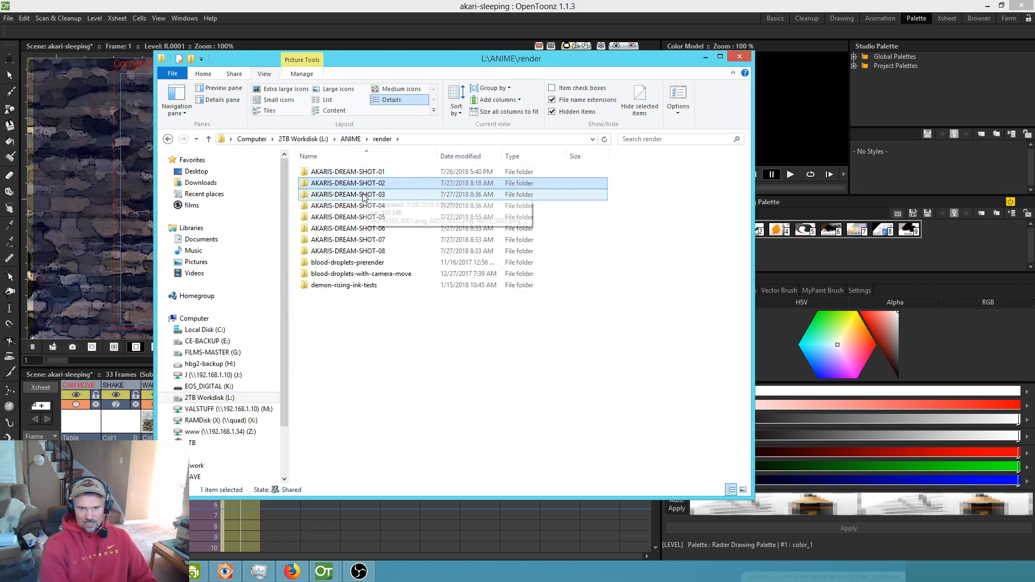
pyautogui.click(364, 206)
pyautogui.click(364, 218)
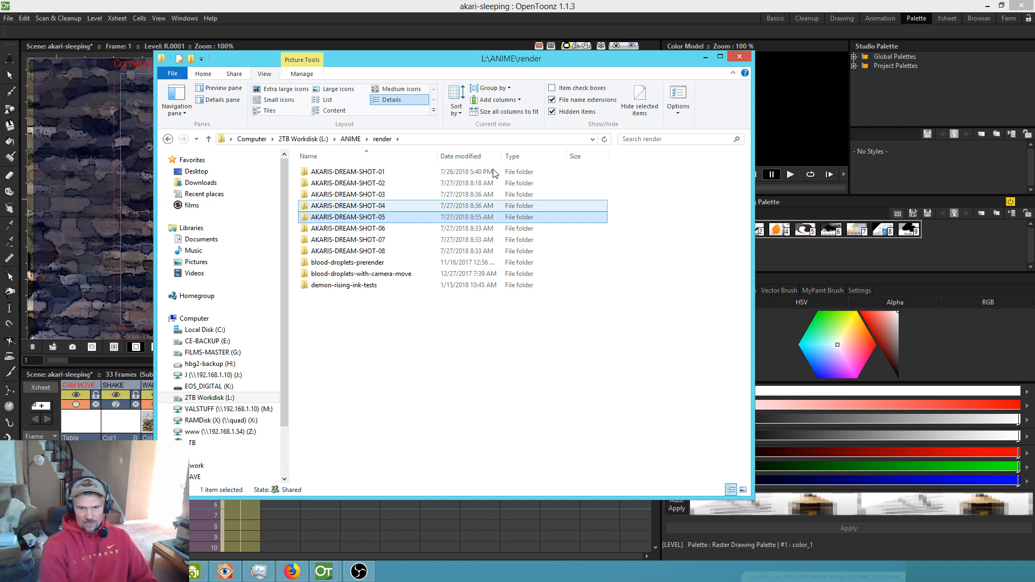
pyautogui.click(706, 57)
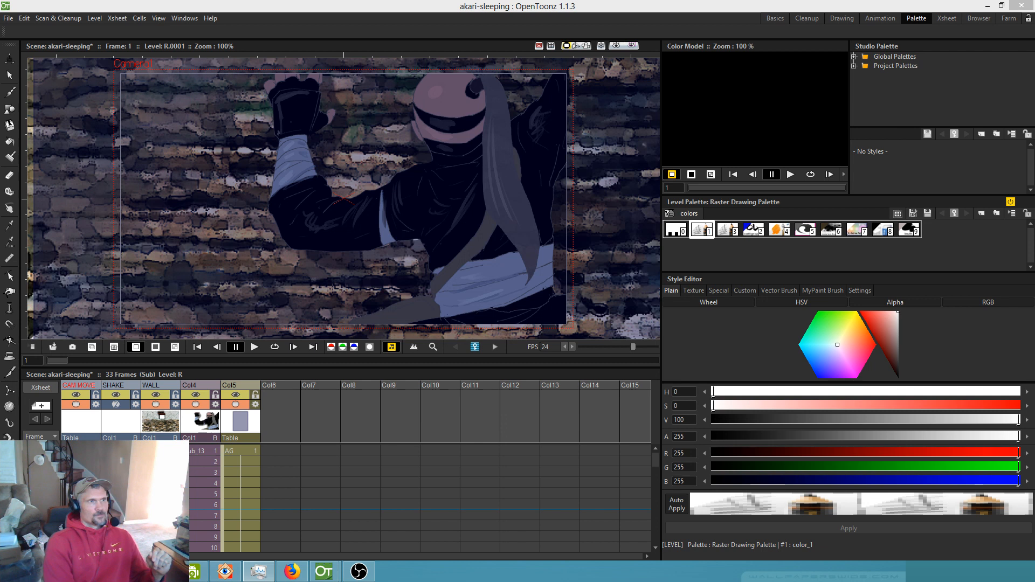
# - Reposition Task Manager, and examine the running OpenToonz processes and the commands available for the one using the most memory
pyautogui.moveTo(451, 32); pyautogui.dragTo(452, 89)
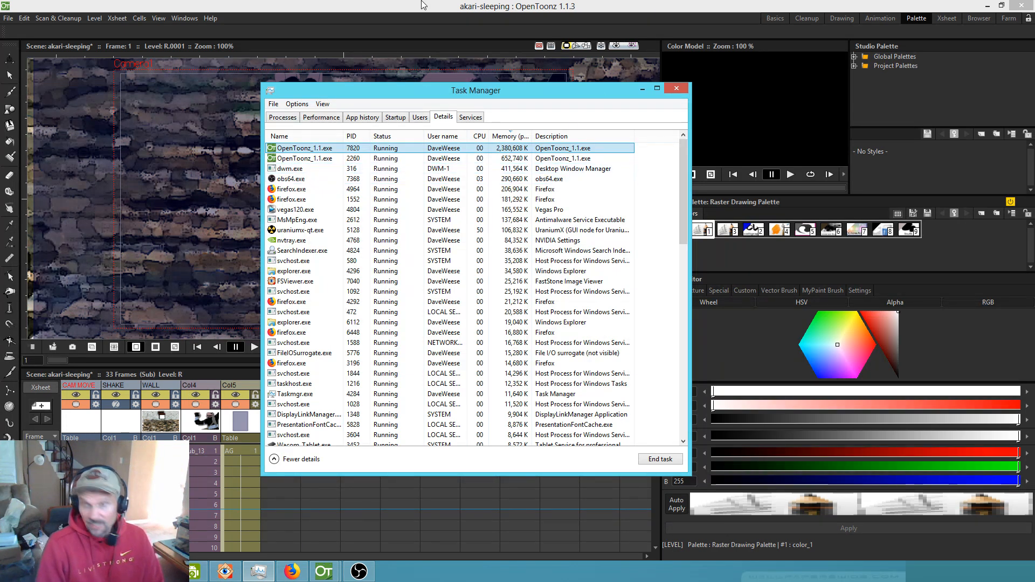
pyautogui.moveTo(429, 93); pyautogui.dragTo(481, 98)
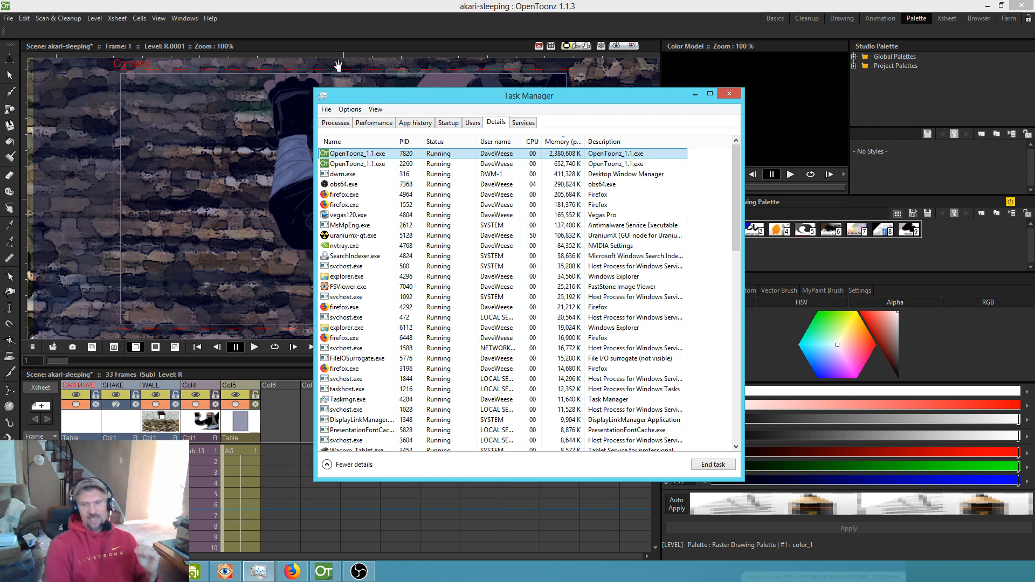
pyautogui.rightClick(367, 156)
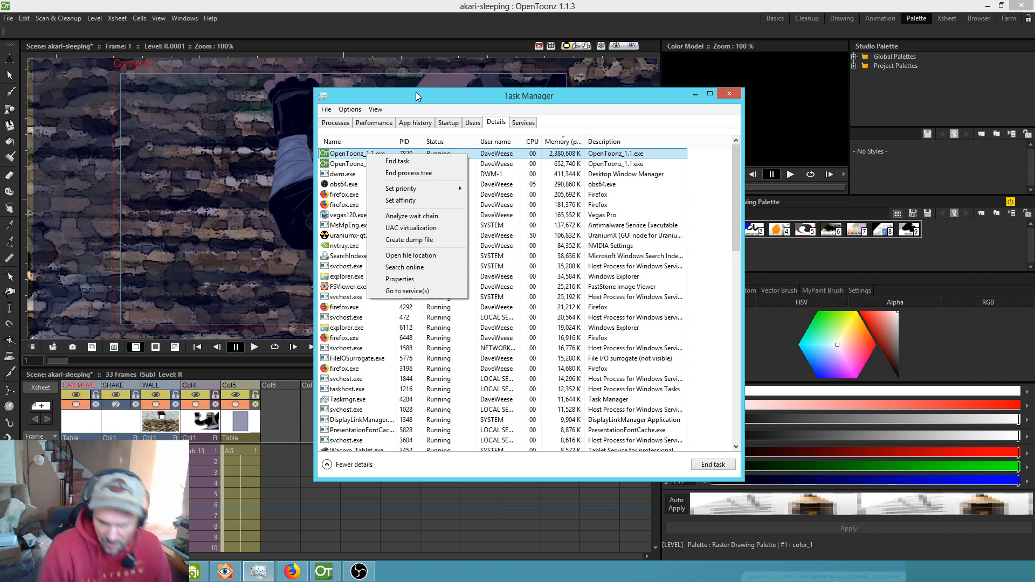
pyautogui.click(400, 127)
# - Restrict the processor affinity of the OpenToonz_1.1.exe process using the most memory to CPU 10 and CPU 11
pyautogui.rightClick(381, 155)
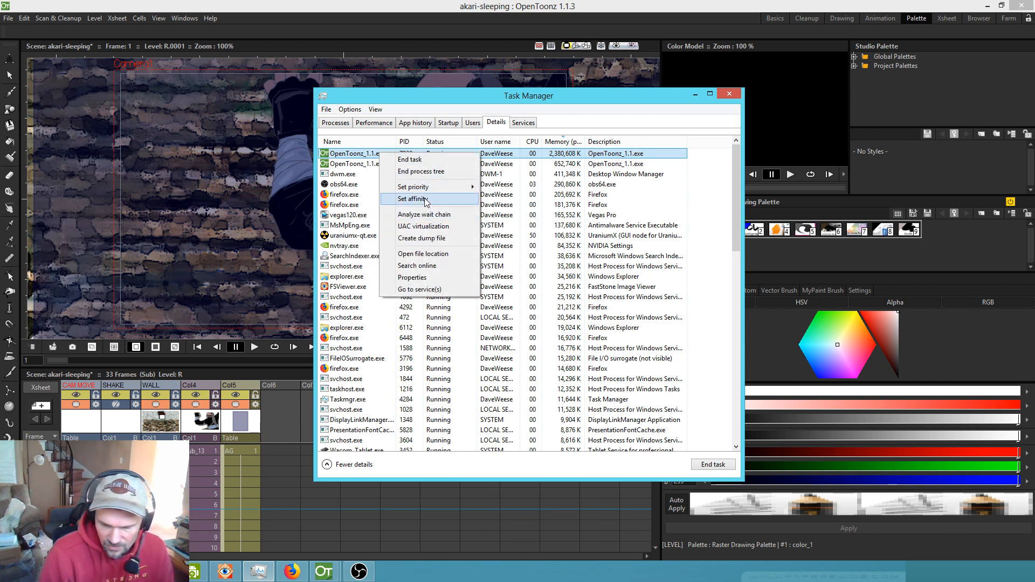
pyautogui.click(413, 199)
pyautogui.click(377, 163)
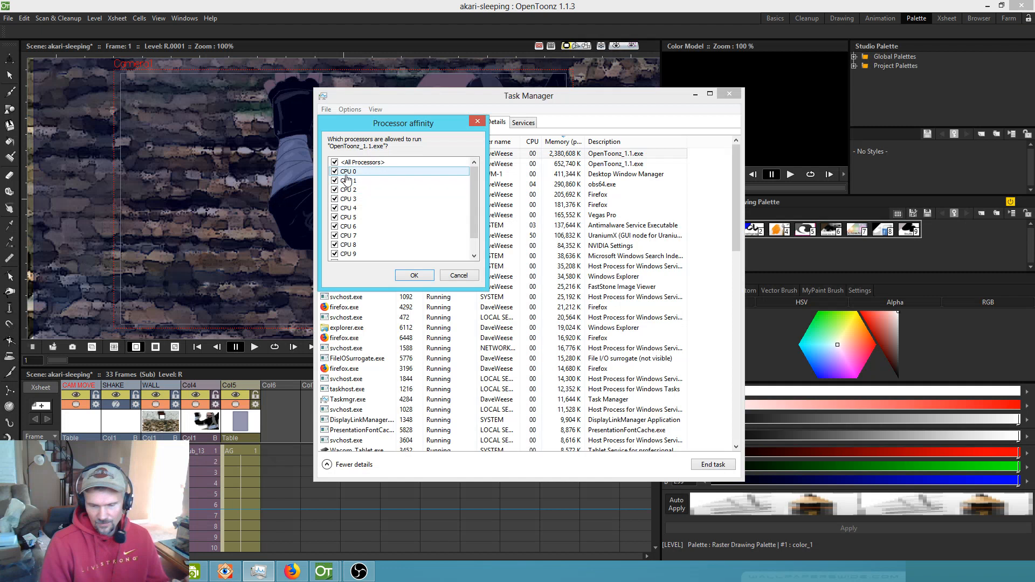
pyautogui.click(356, 235)
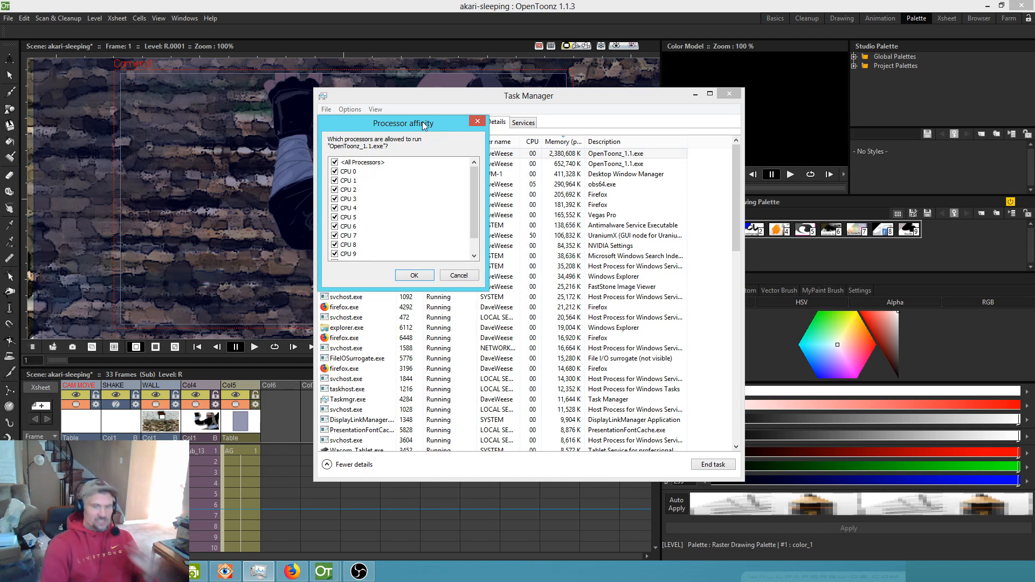
pyautogui.click(335, 163)
pyautogui.scroll(-2, 377, 205)
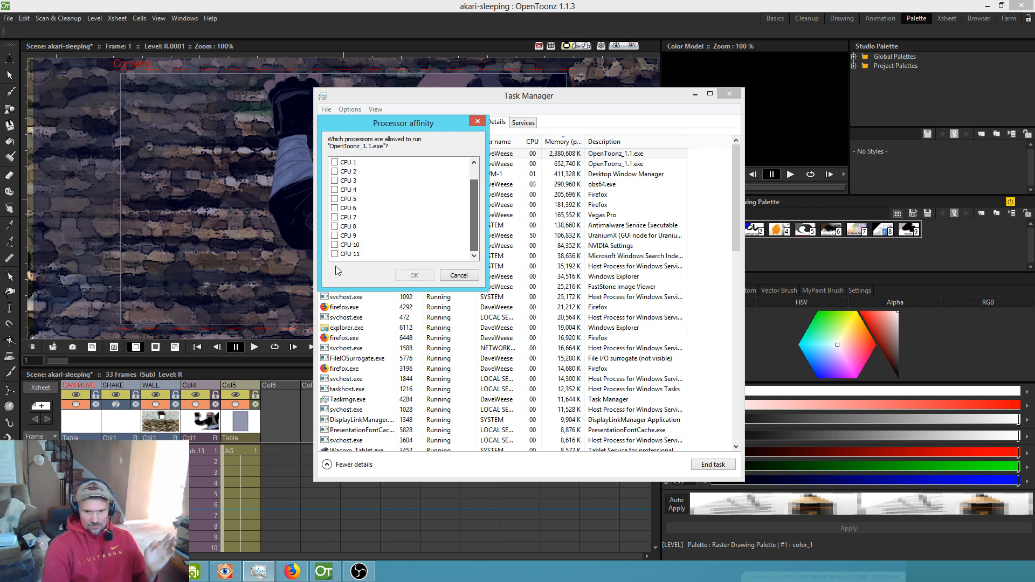
pyautogui.click(334, 254)
pyautogui.click(335, 245)
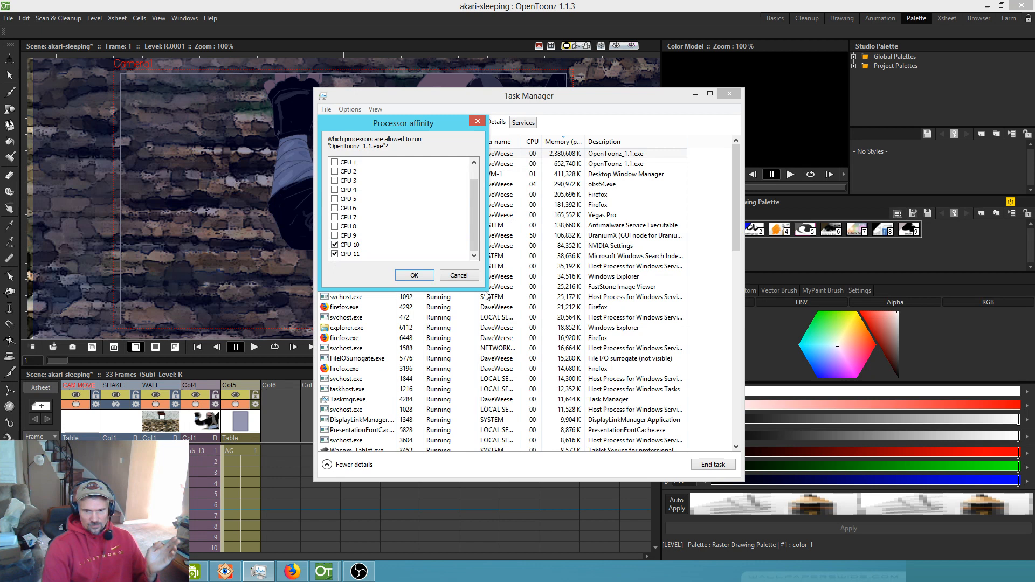
pyautogui.click(414, 276)
# - Check which processors are assigned to the second OpenToonz_1.1.exe process, and accept its affinity as set
pyautogui.rightClick(368, 165)
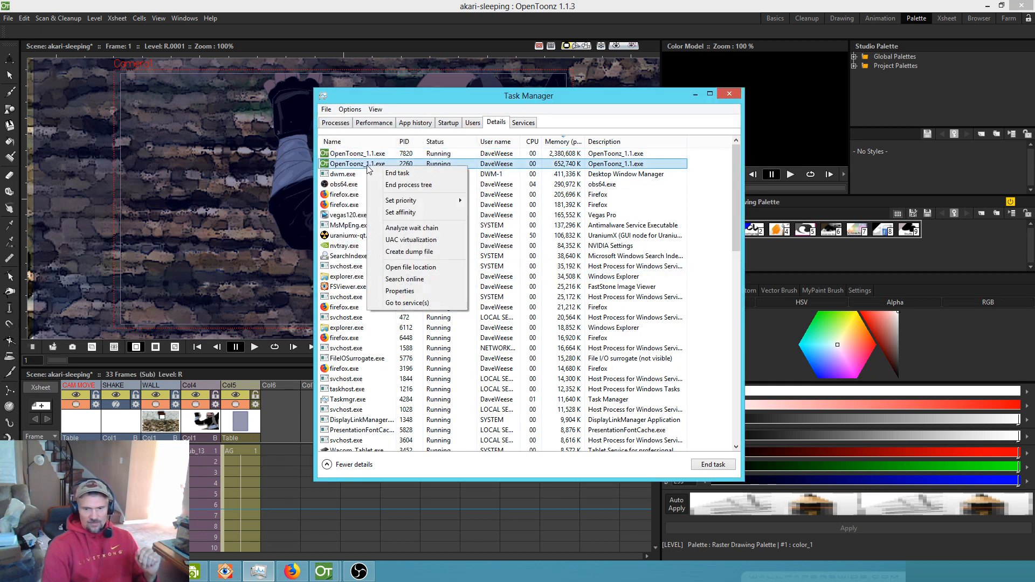
pyautogui.click(401, 212)
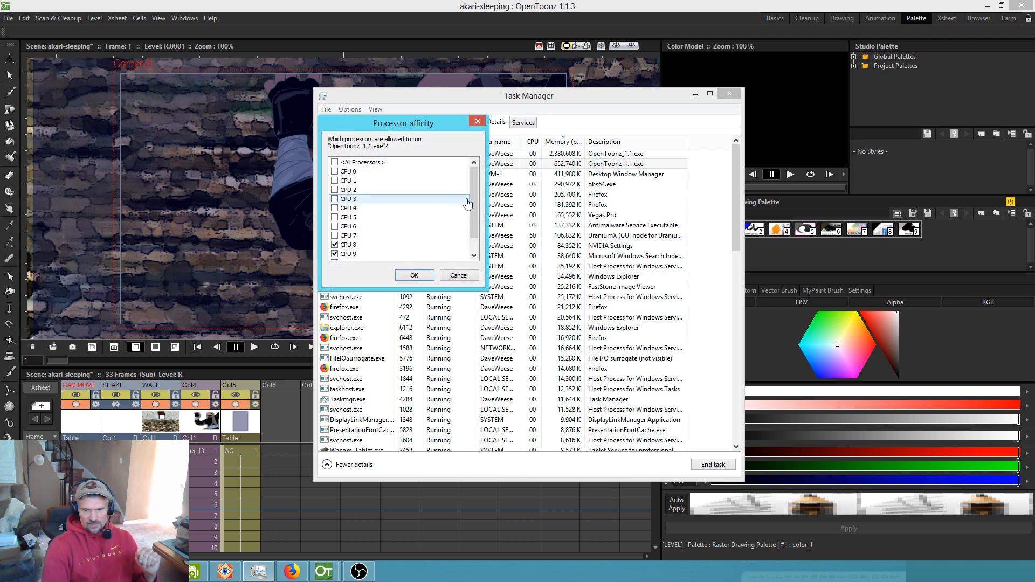
pyautogui.scroll(-2, 468, 204)
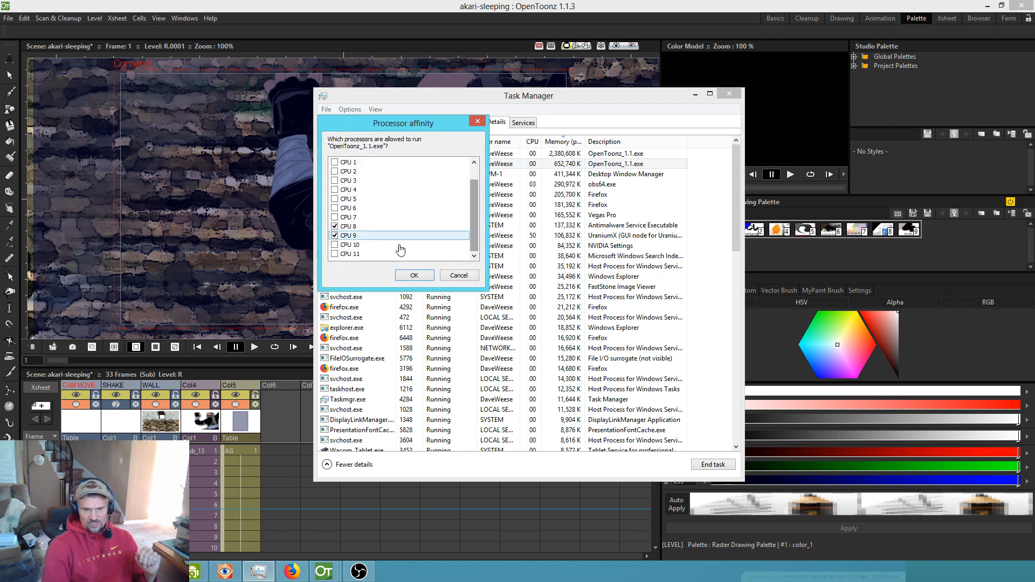
pyautogui.click(414, 275)
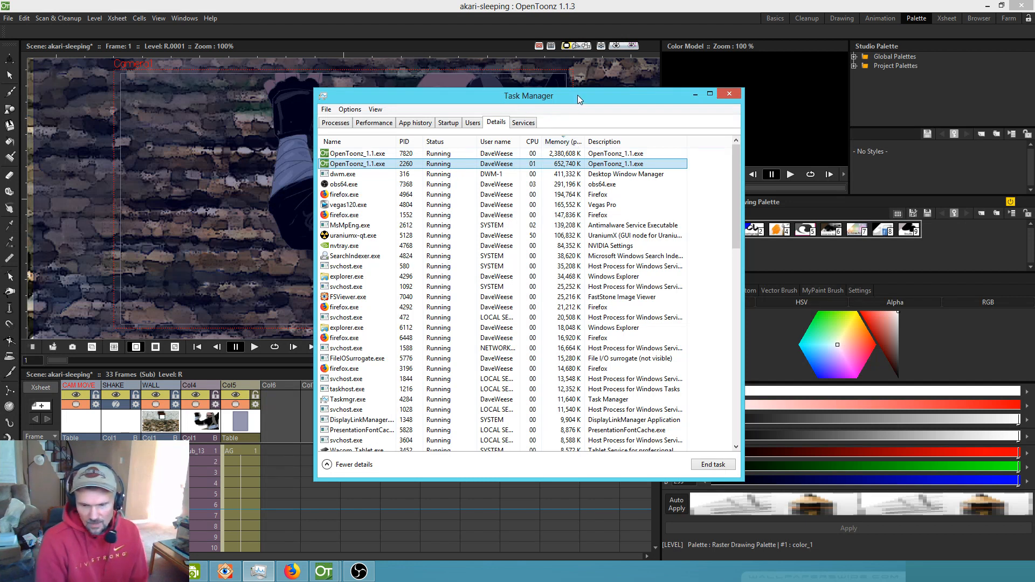
# - Quit both open OpenToonz windows, saving all changes to the akari-sleeping scene in each
pyautogui.moveTo(577, 95); pyautogui.dragTo(554, 108)
pyautogui.click(761, 10)
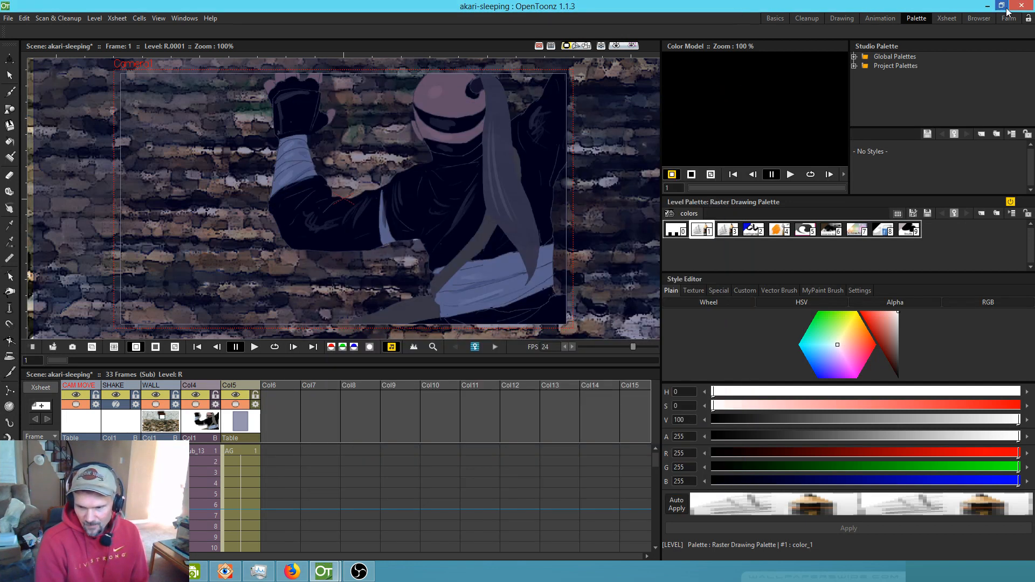
pyautogui.click(1022, 6)
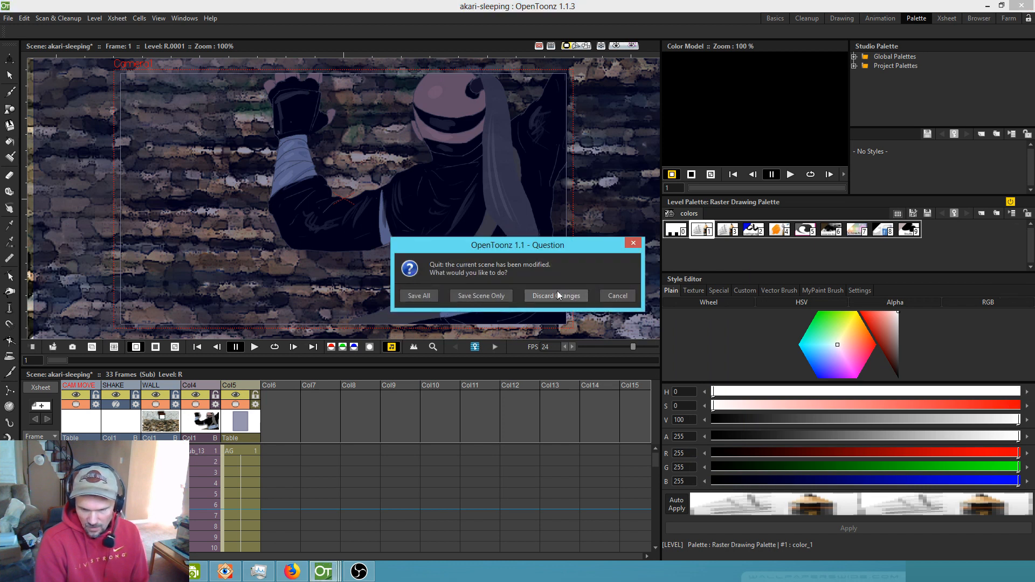
pyautogui.click(420, 296)
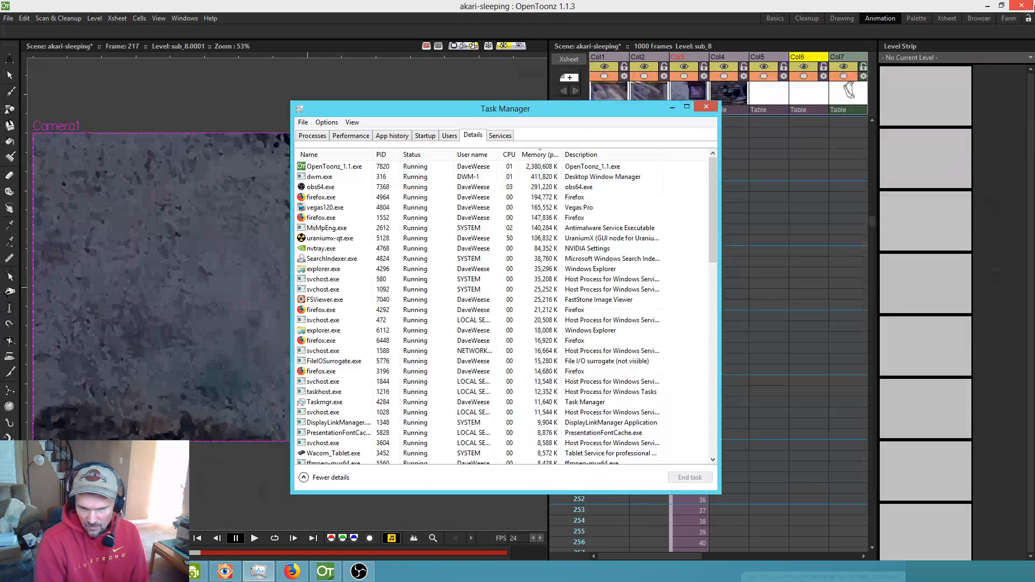
pyautogui.click(1028, 7)
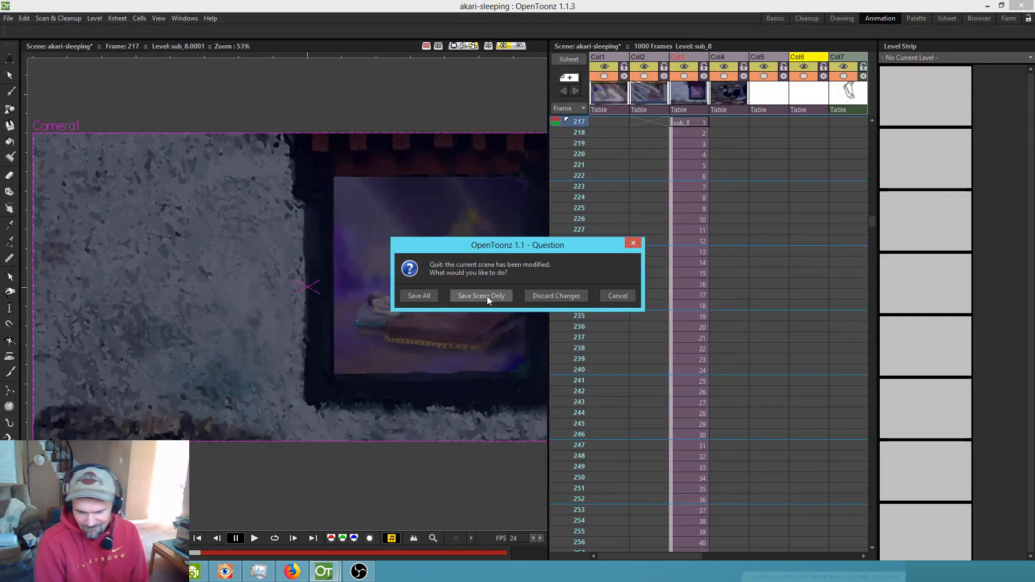
pyautogui.click(430, 298)
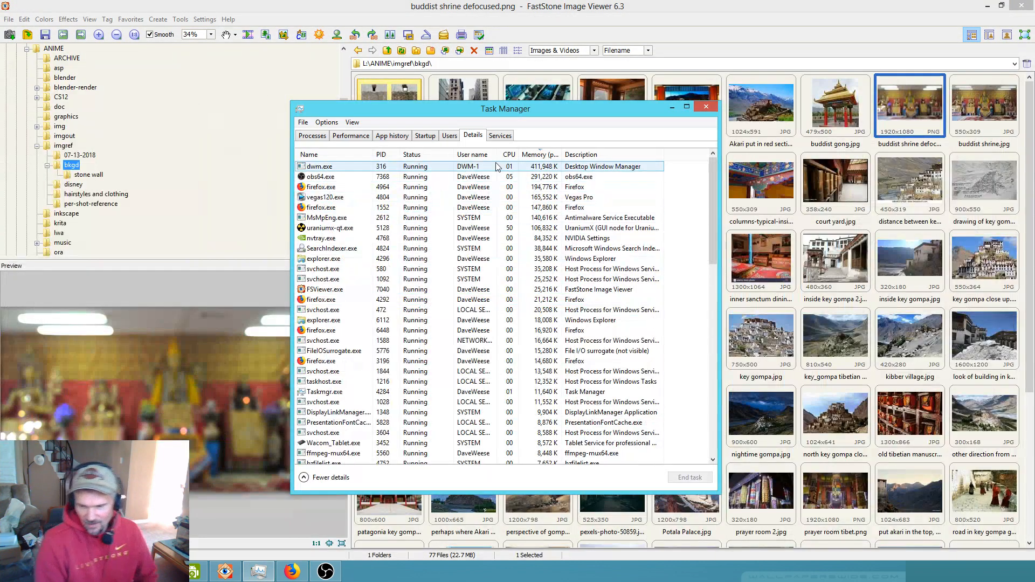
# - Move Task Manager aside to check the remaining processes, and close it
pyautogui.moveTo(625, 106); pyautogui.dragTo(502, 108)
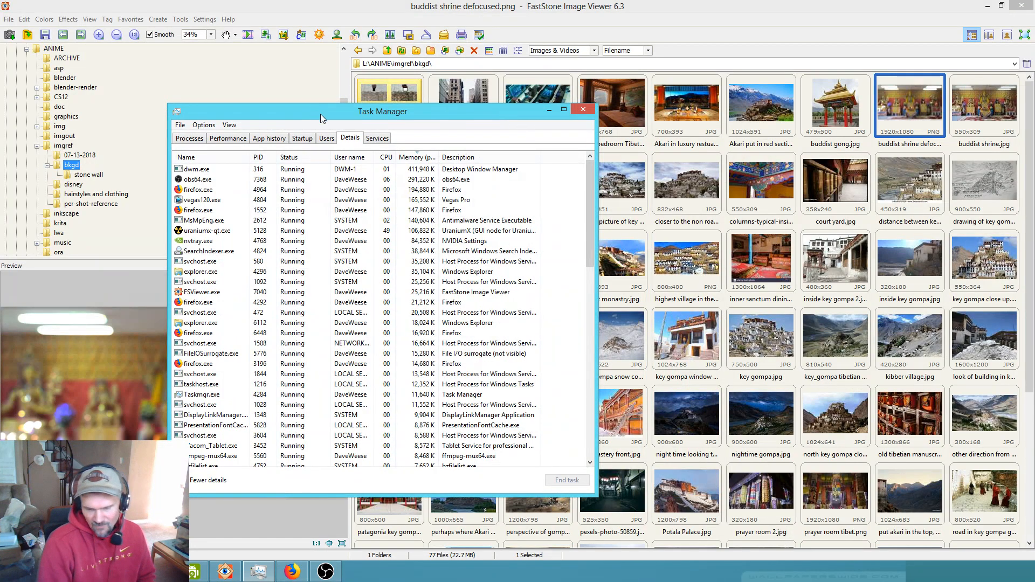
pyautogui.moveTo(316, 118)
pyautogui.mouseDown()
pyautogui.moveTo(424, 129)
pyautogui.moveTo(500, 8)
pyautogui.moveTo(315, 117)
pyautogui.mouseUp()
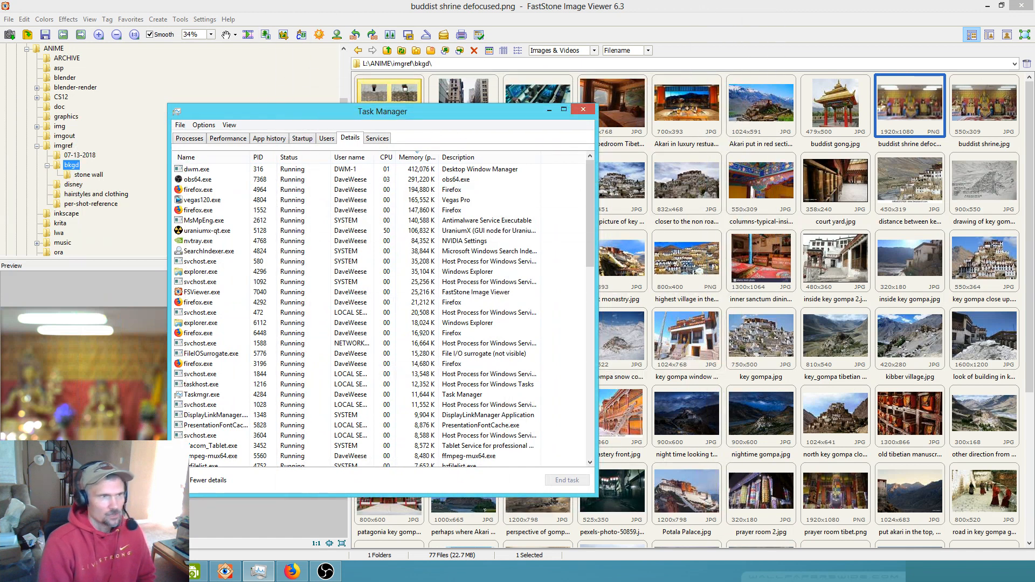
pyautogui.hotkey('alt', 'F4')
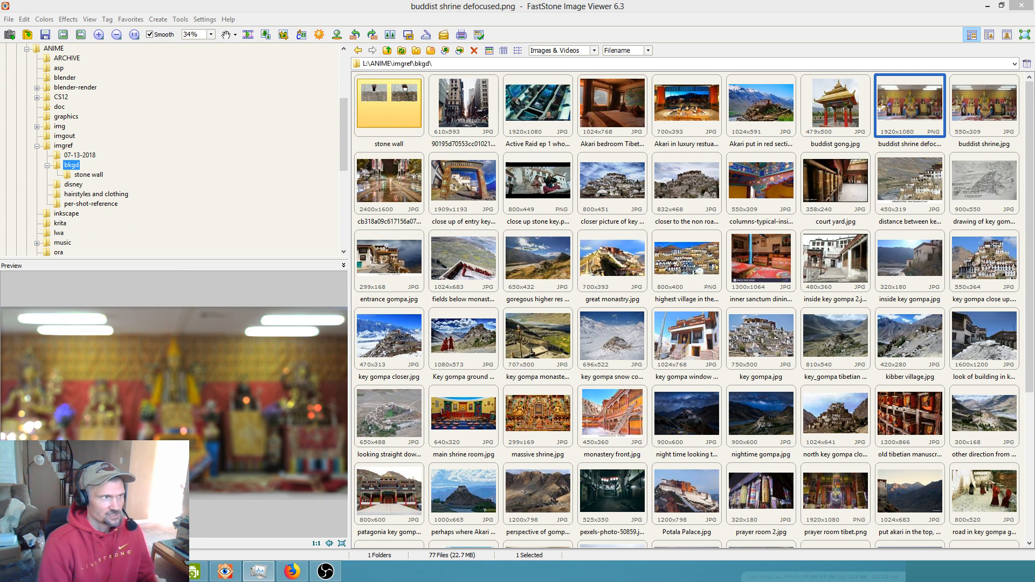
# - Find the Firefox app among the running processes in Task Manager, and go to its process details
pyautogui.moveTo(245, 47); pyautogui.dragTo(231, 95)
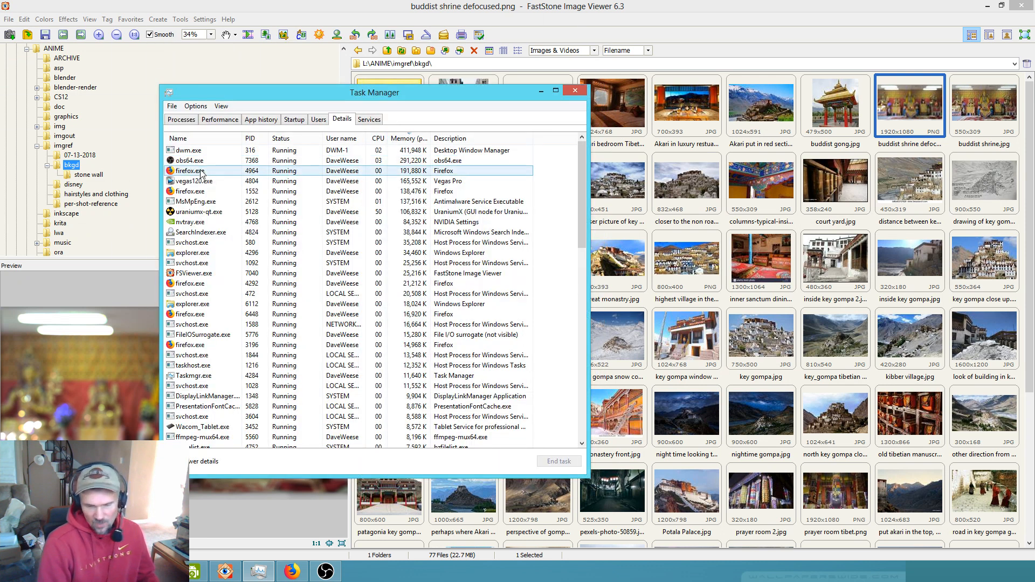
pyautogui.click(181, 120)
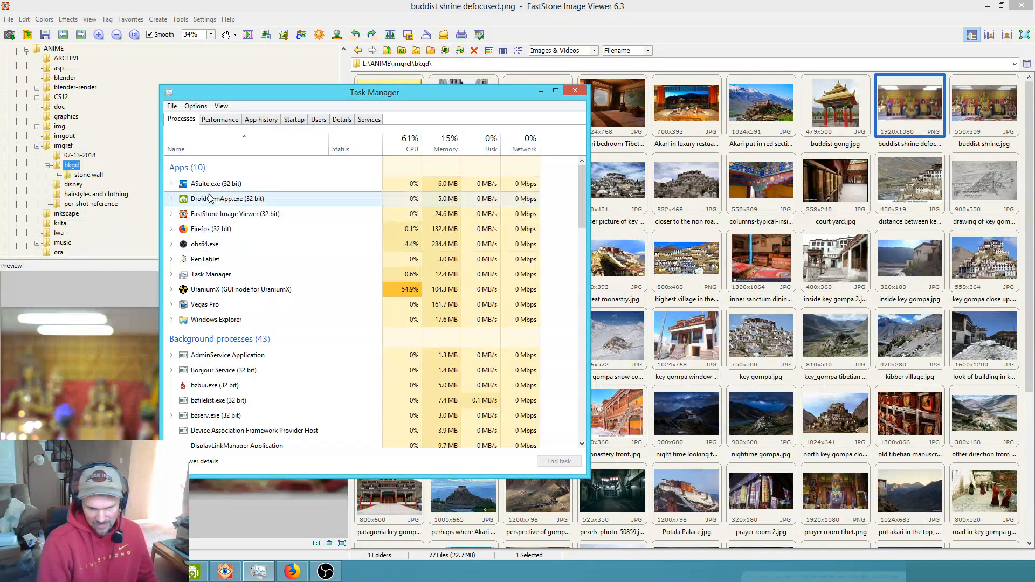
pyautogui.click(206, 232)
pyautogui.rightClick(205, 232)
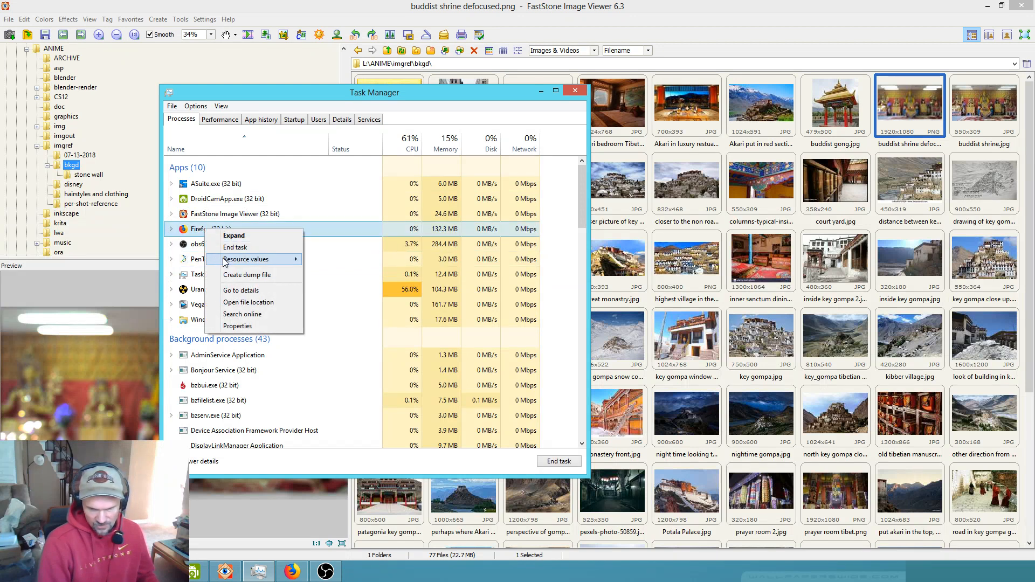
pyautogui.click(251, 291)
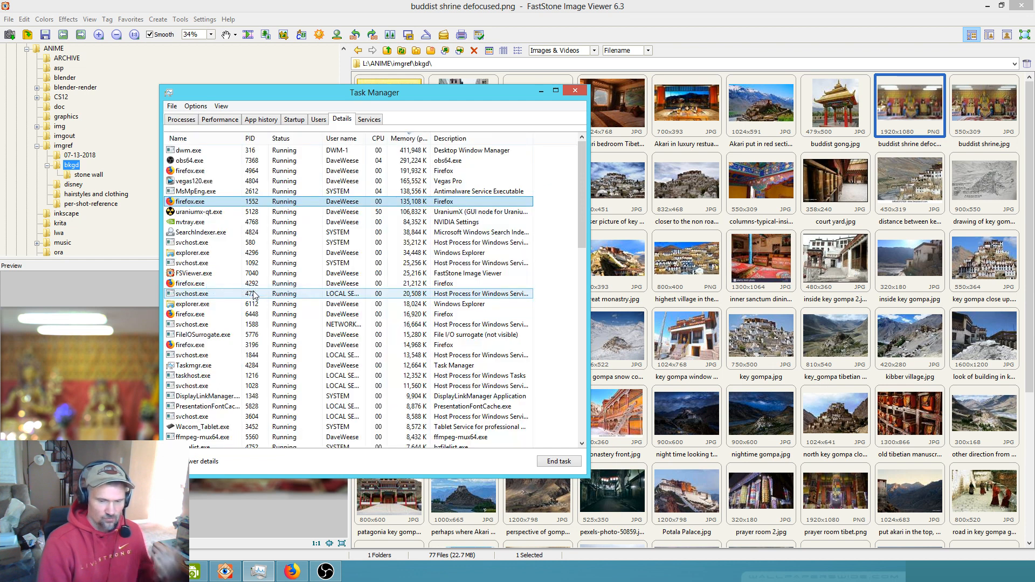
# - Restrict the processor affinity of the firefox.exe process belonging to the Firefox app to CPU 11 only
pyautogui.rightClick(201, 202)
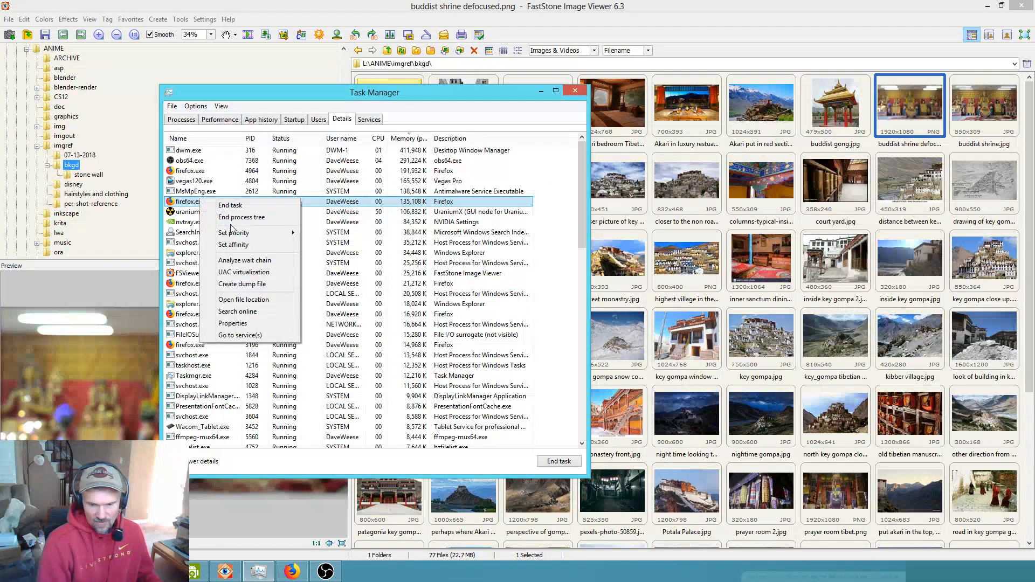
pyautogui.click(238, 246)
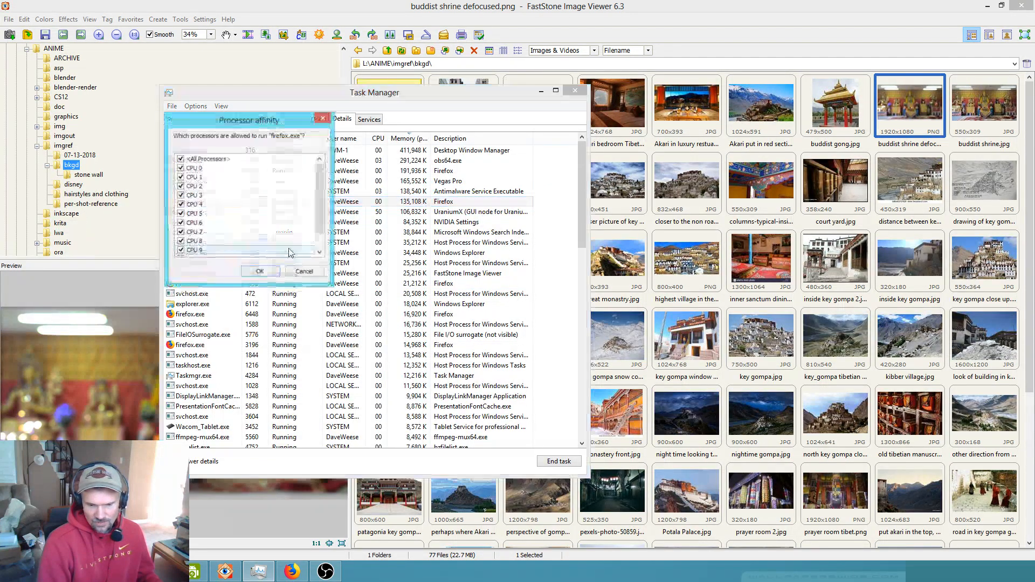
pyautogui.click(180, 159)
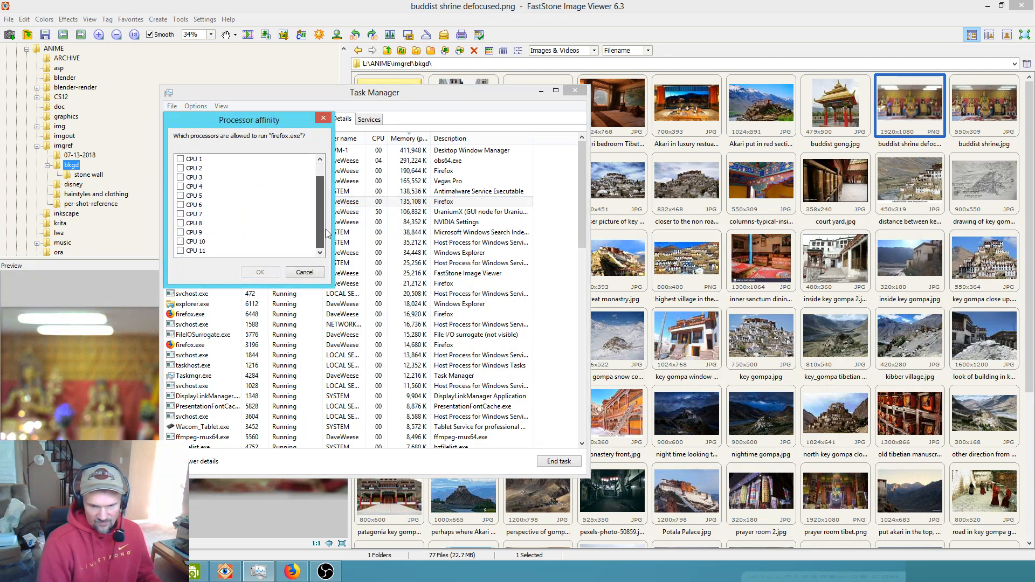
pyautogui.scroll(-1, 180, 254)
pyautogui.click(180, 252)
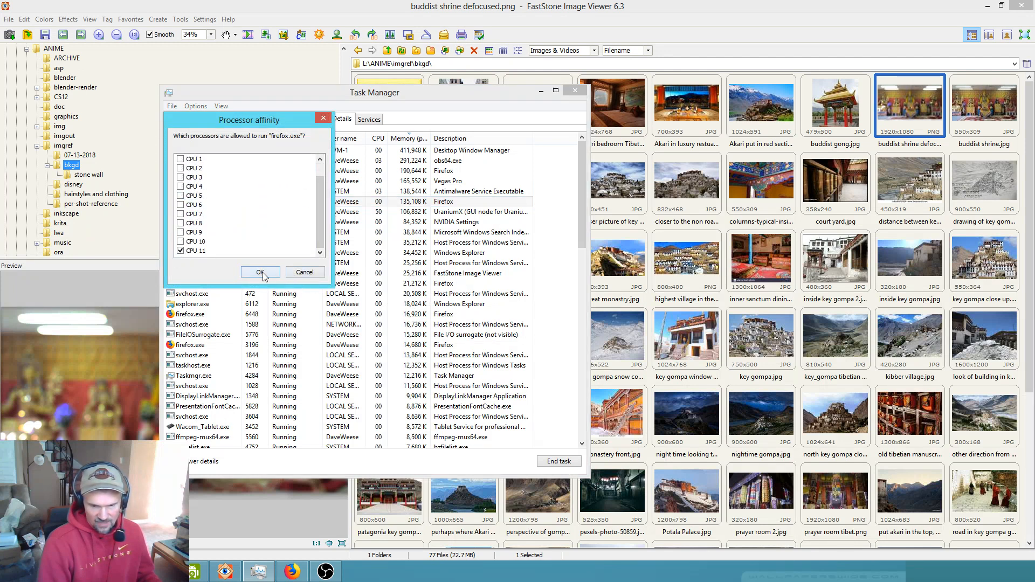
pyautogui.click(261, 272)
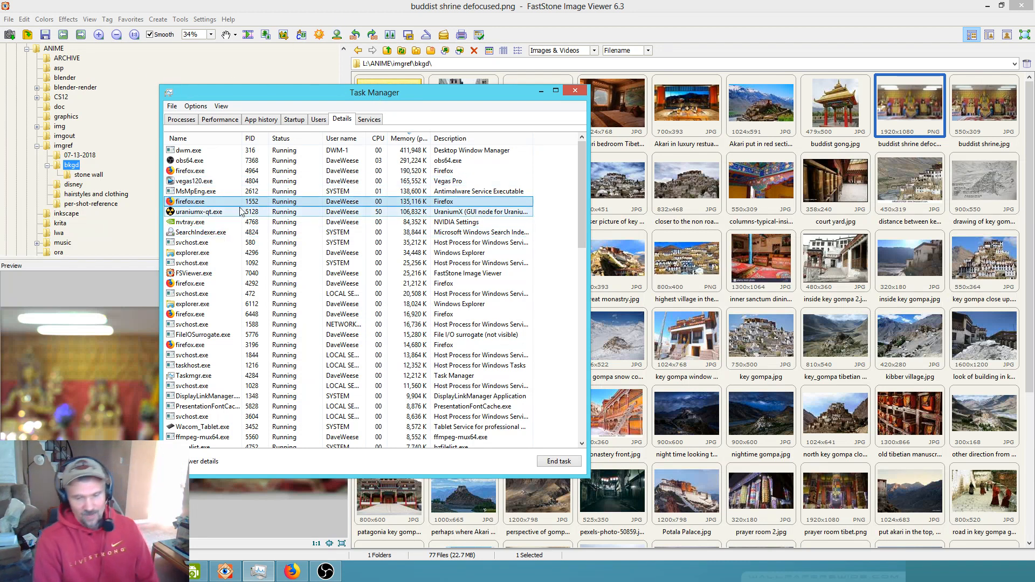
# - Restrict the processor affinity of the obs64.exe process to a single CPU
pyautogui.click(183, 163)
pyautogui.rightClick(183, 164)
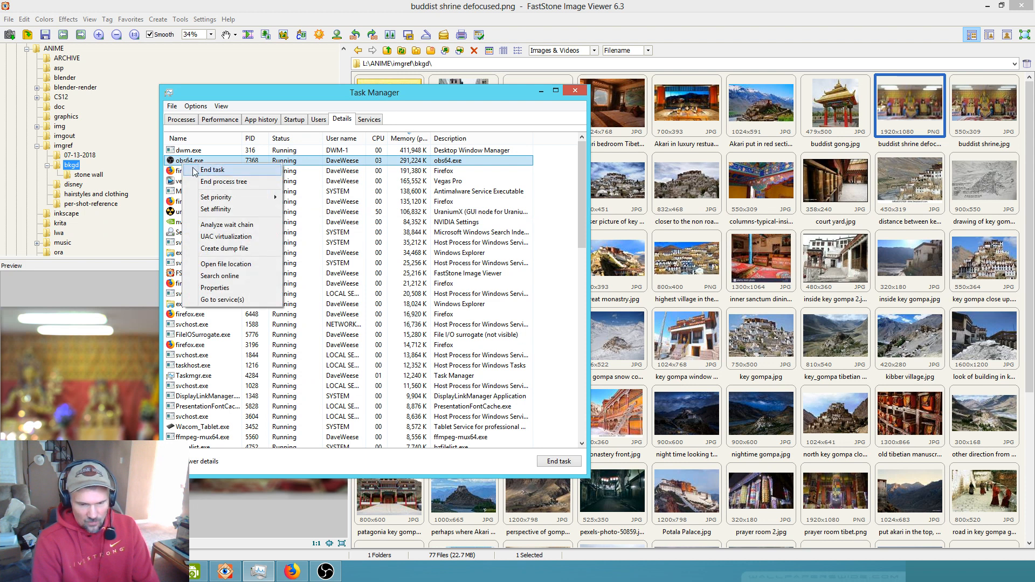
pyautogui.click(211, 209)
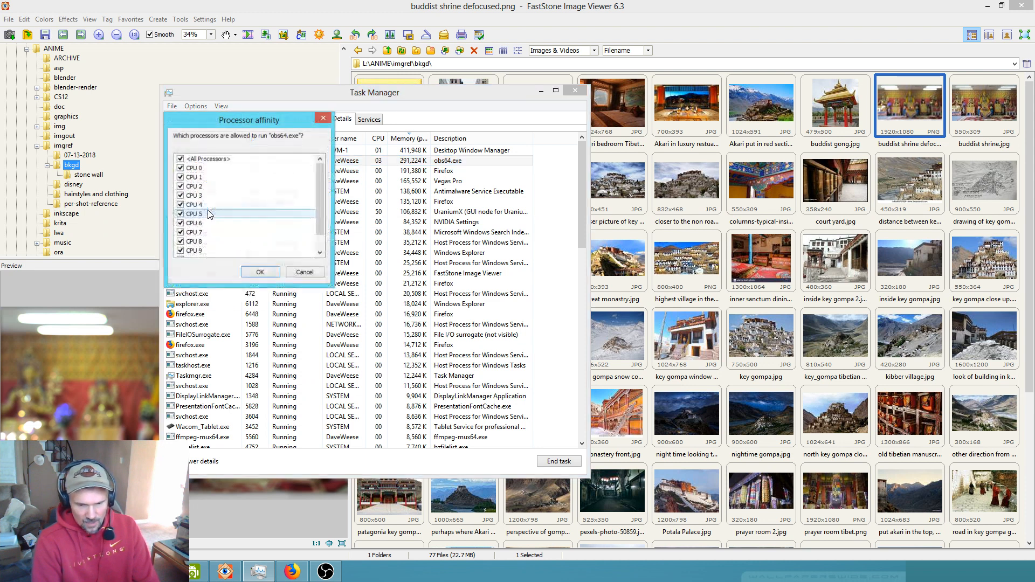
pyautogui.click(181, 159)
pyautogui.moveTo(316, 189); pyautogui.dragTo(316, 203)
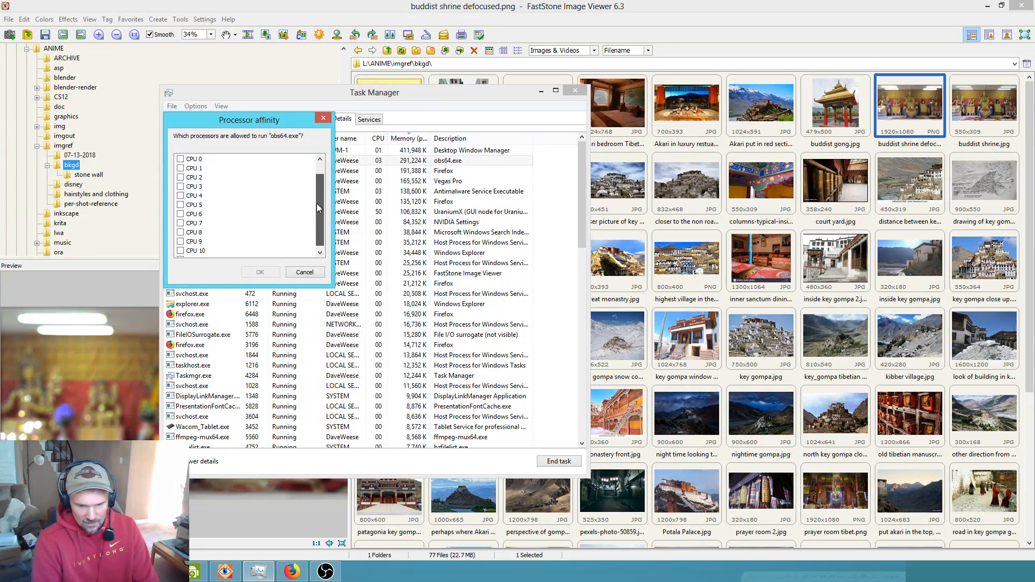
pyautogui.click(181, 241)
pyautogui.click(260, 272)
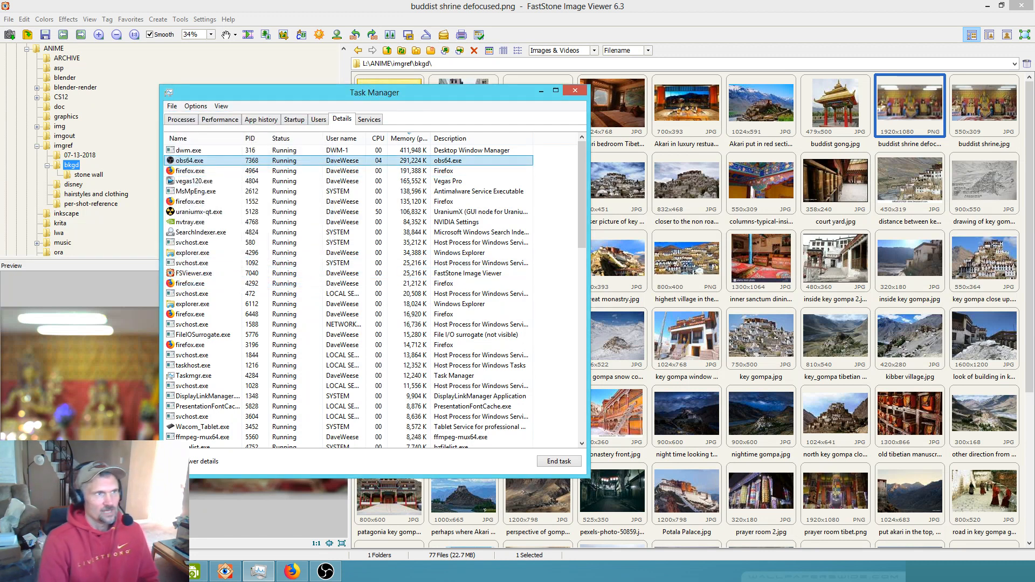
# - Close Task Manager, and open the akari-sleeping scene in OpenToonz
pyautogui.hotkey('alt', 'Tab')
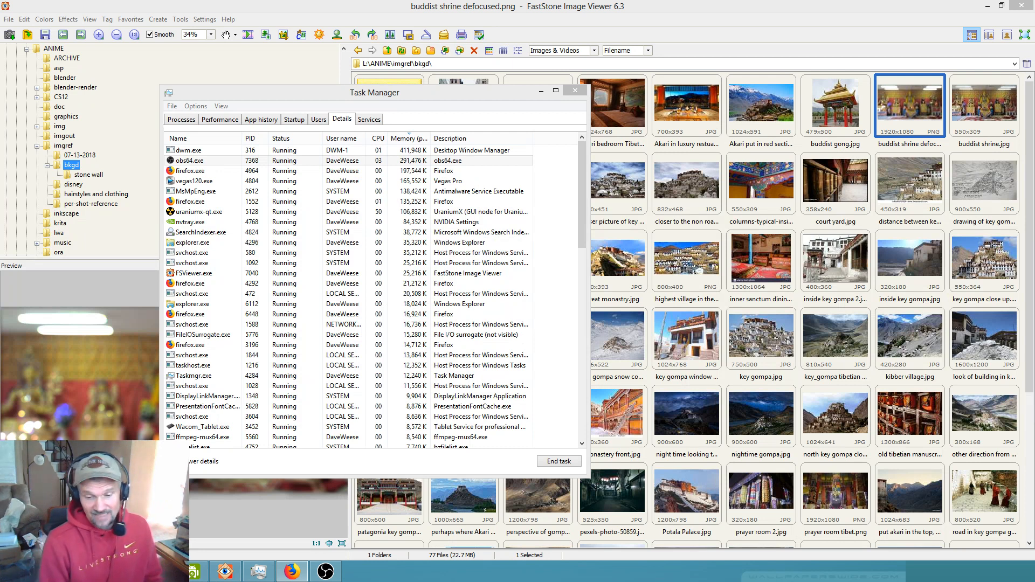
pyautogui.click(368, 94)
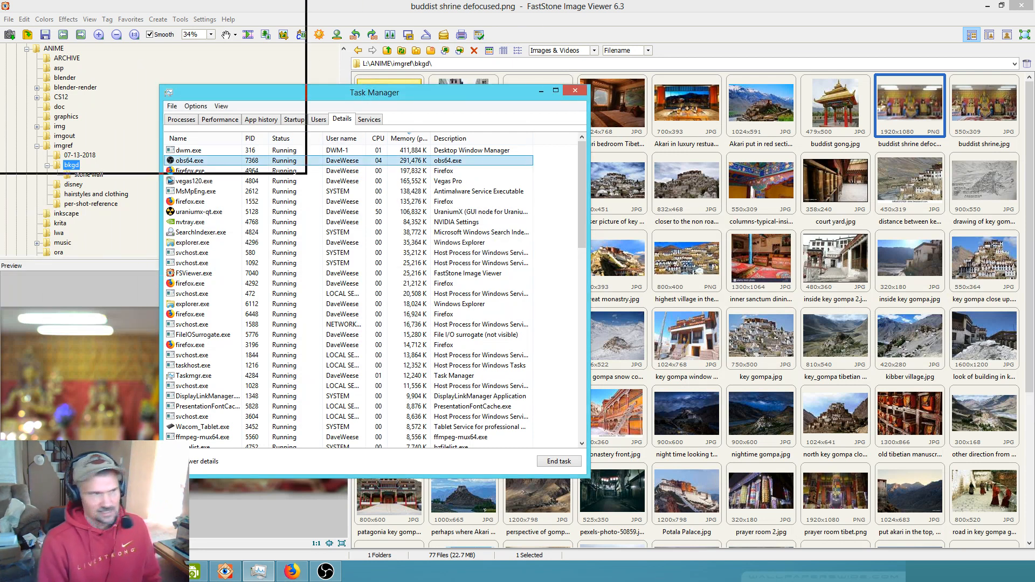
pyautogui.hotkey('alt', 'F4')
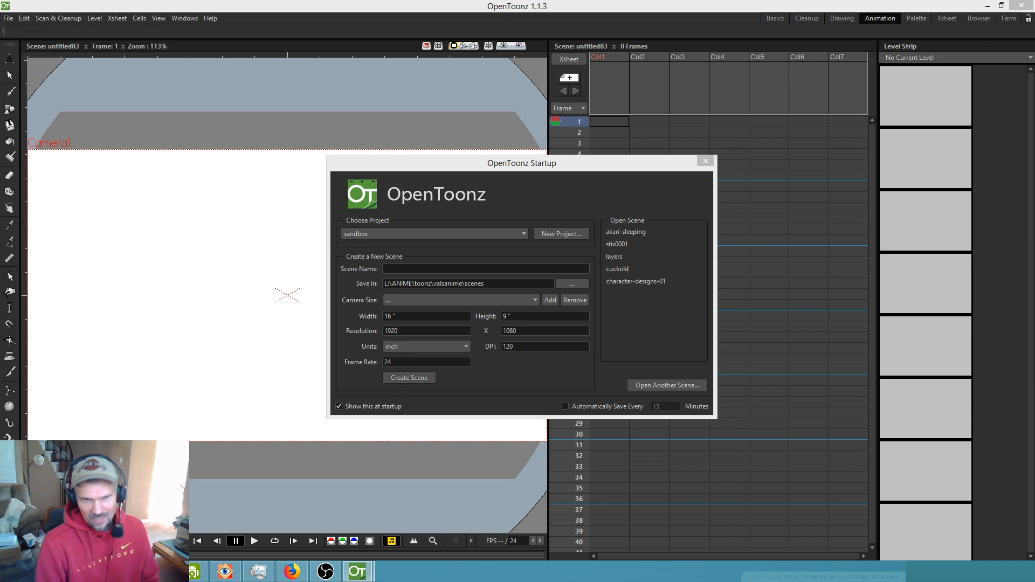
pyautogui.click(625, 232)
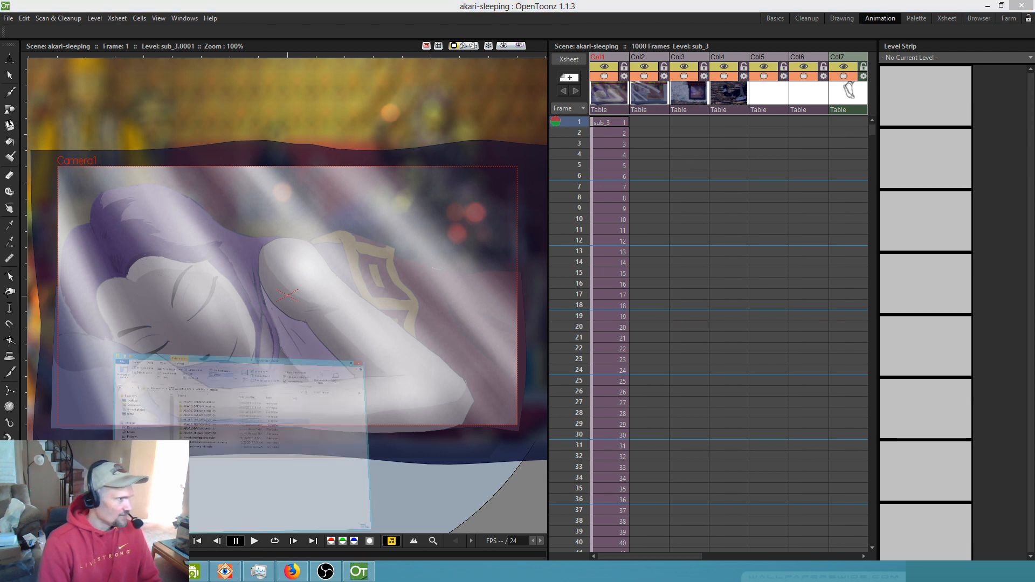
# - Look through the AKARIS-DREAM-SHOT-01, 02 and 03 render folders in File Explorer, and close its window
pyautogui.hotkey('alt', 'Tab')
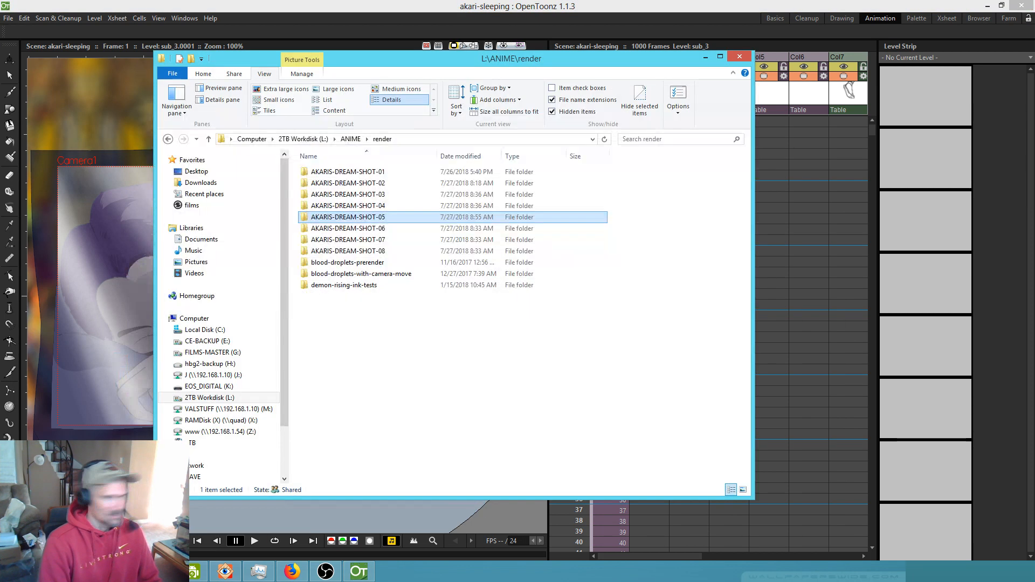
pyautogui.doubleClick(381, 172)
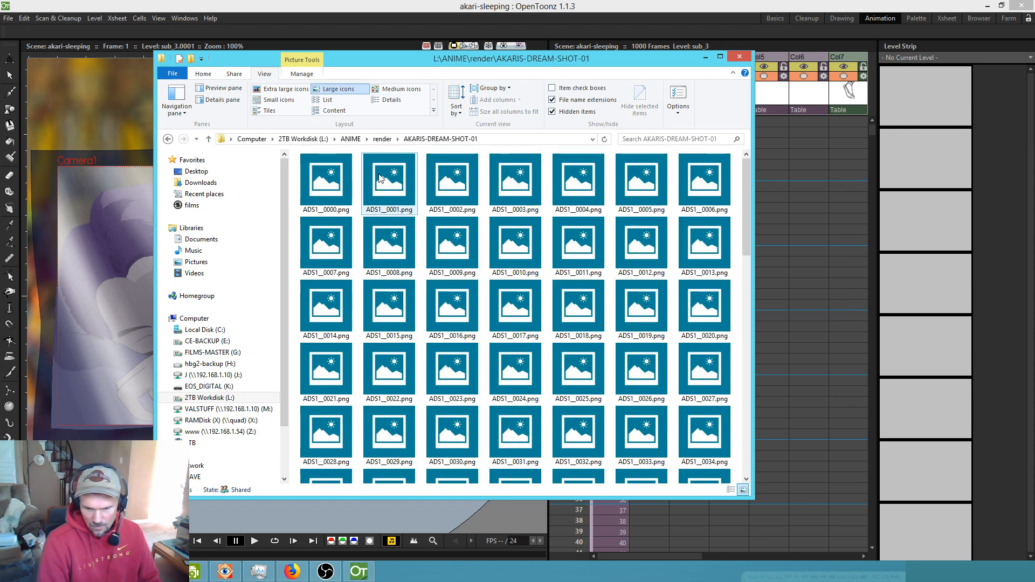
pyautogui.click(383, 138)
pyautogui.doubleClick(358, 184)
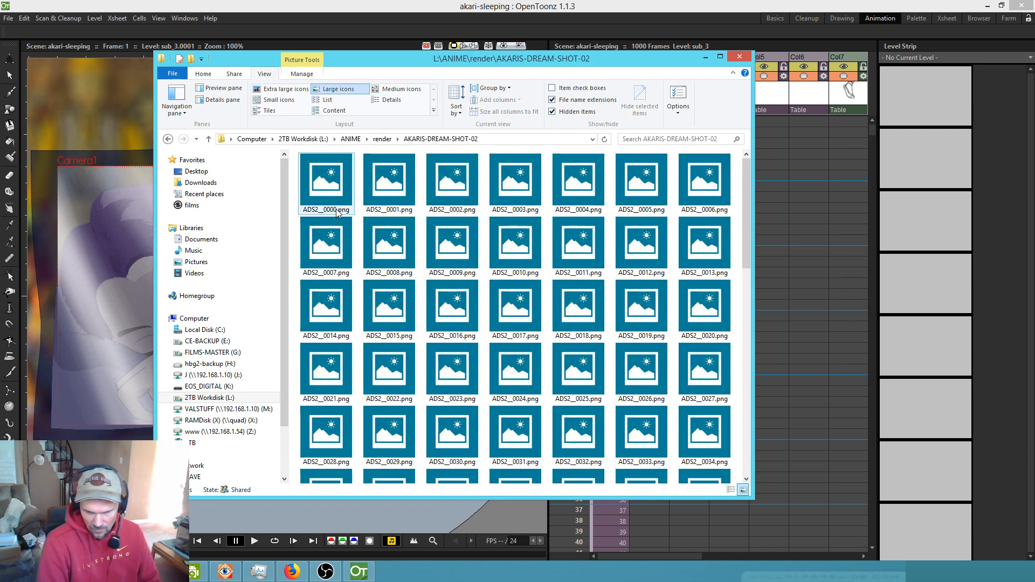
pyautogui.click(382, 139)
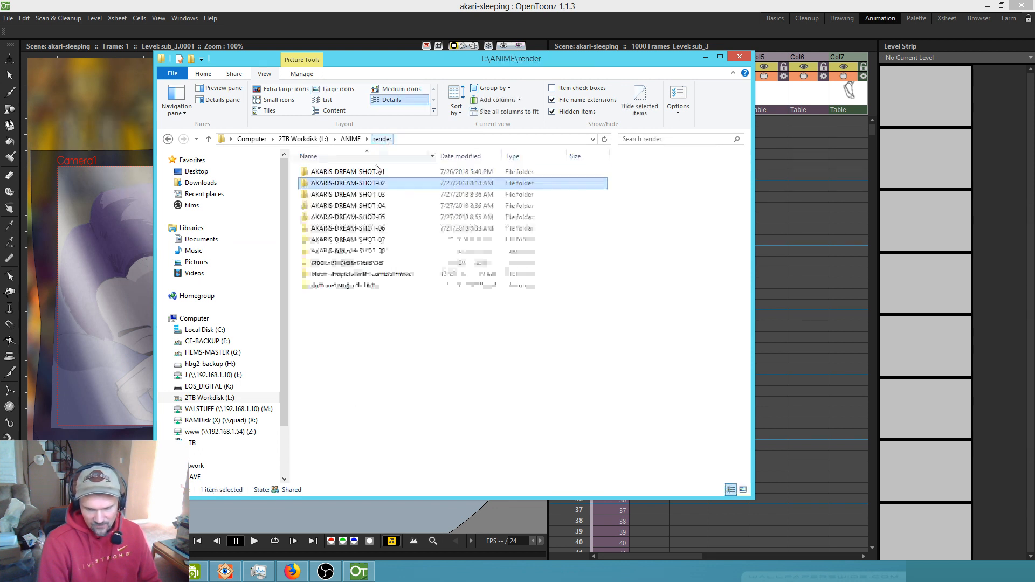
pyautogui.doubleClick(360, 194)
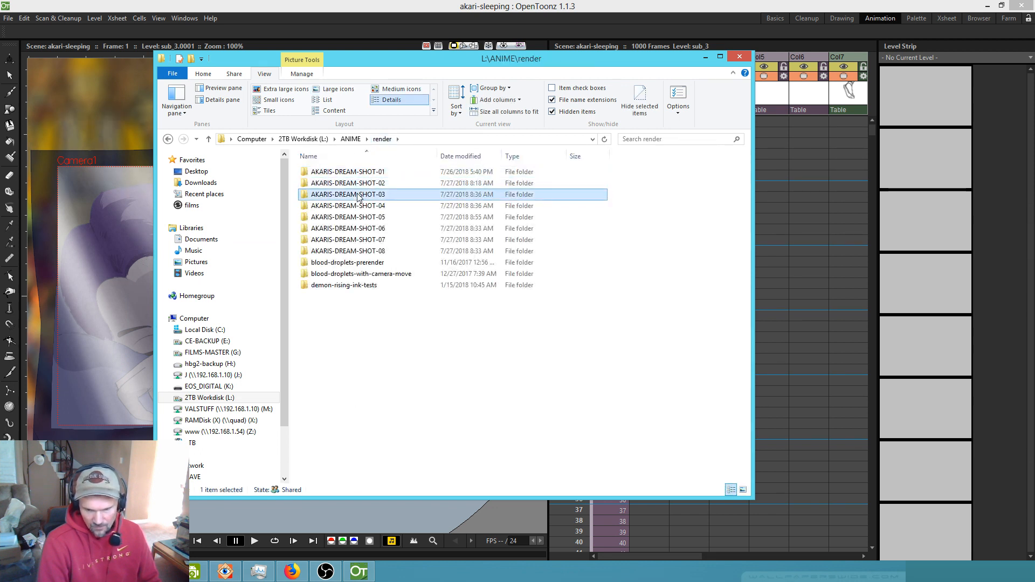
pyautogui.click(383, 139)
pyautogui.click(740, 57)
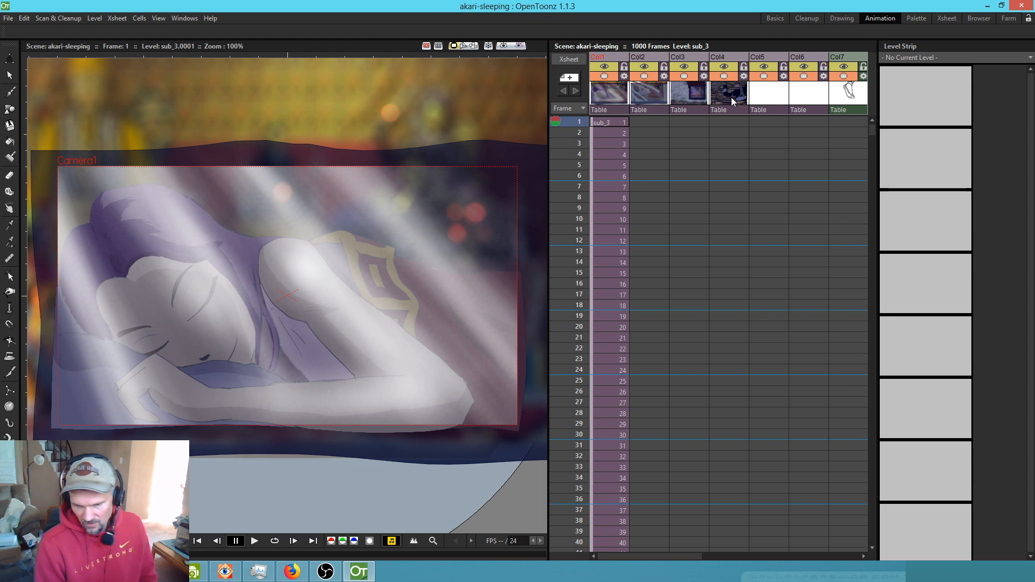
# - Open the sub-xsheet held in Col5 and go to its cells at frame 365
pyautogui.click(779, 124)
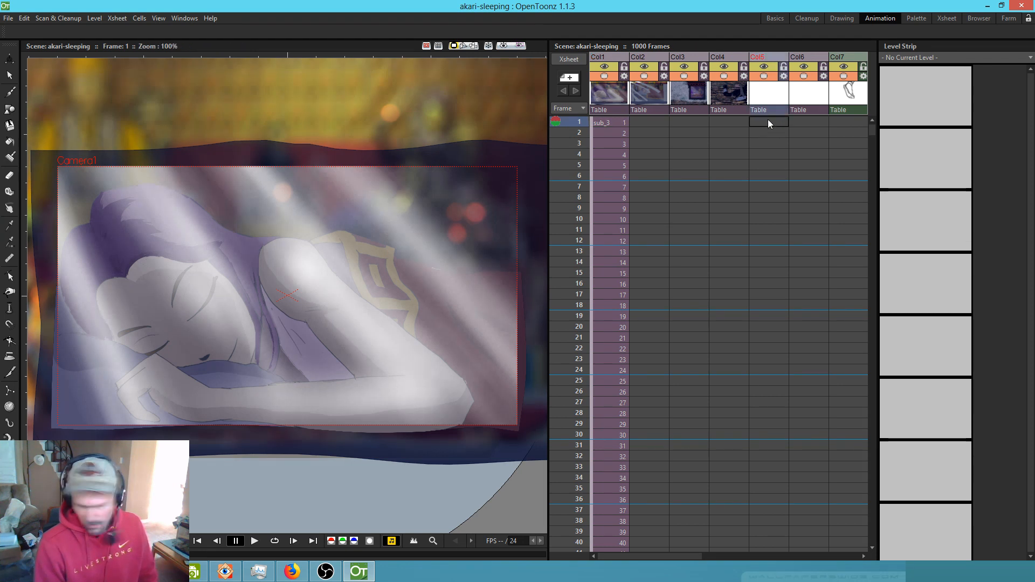
pyautogui.hotkey('ctrl', 'shift', 'o')
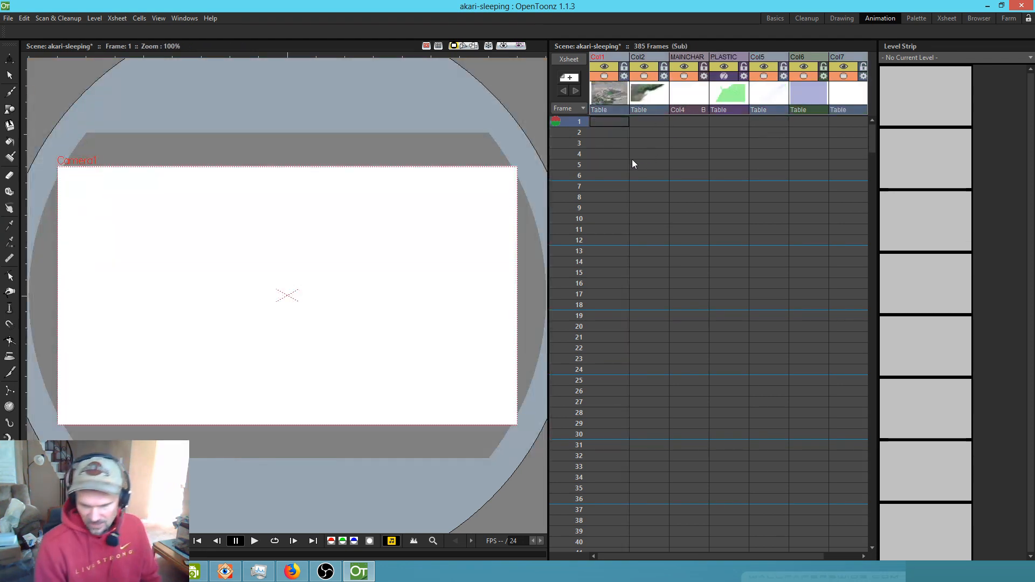
pyautogui.scroll(-20, 634, 165)
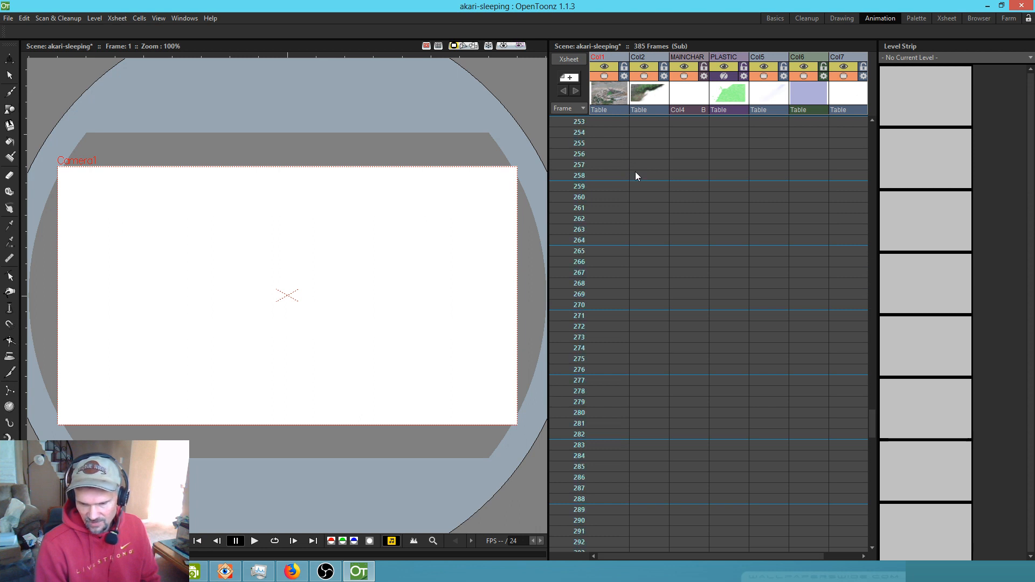
pyautogui.scroll(-10, 628, 227)
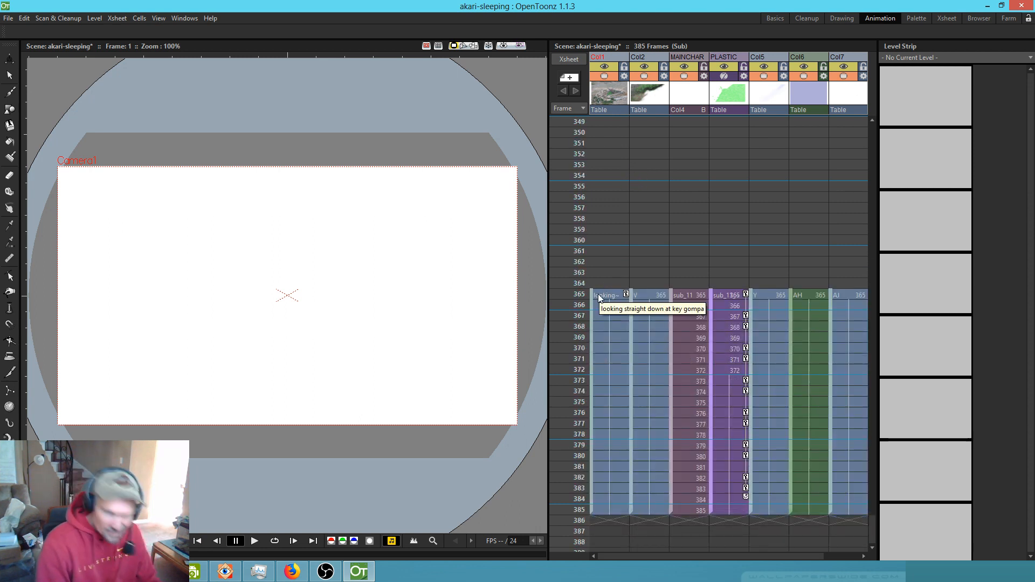
# - Try deleting the cells of frames 365 to 385 in all seven columns, and undo the deletion
pyautogui.moveTo(599, 298); pyautogui.dragTo(675, 503)
pyautogui.moveTo(692, 439); pyautogui.dragTo(682, 371)
pyautogui.scroll(-1, 622, 326)
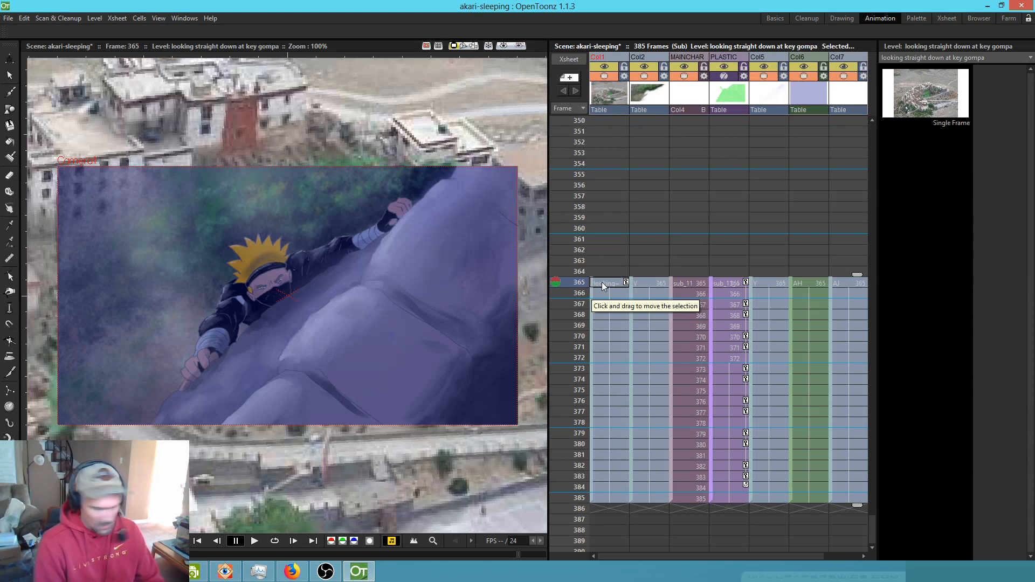
pyautogui.press('Delete')
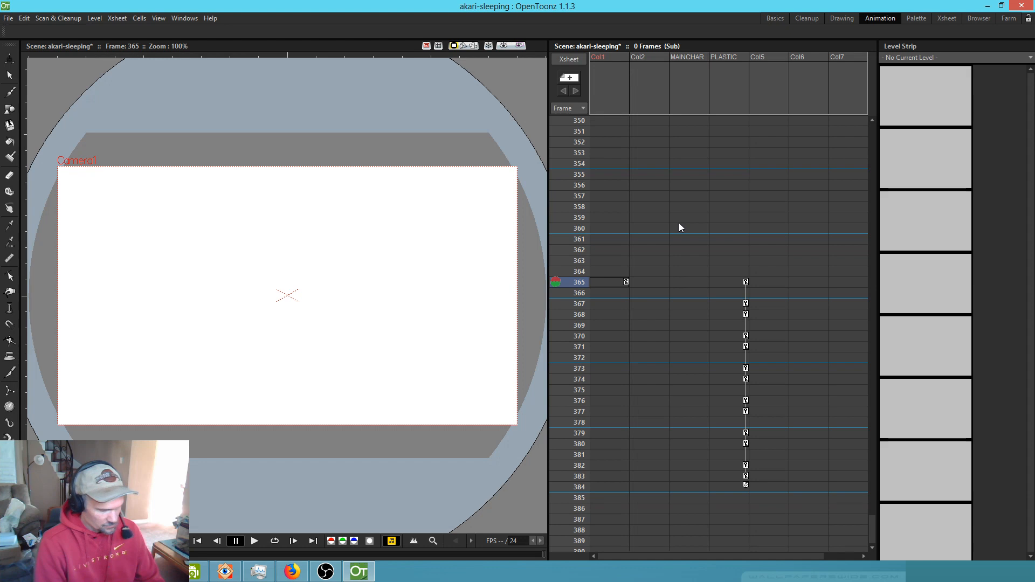
pyautogui.hotkey('ctrl', 'z')
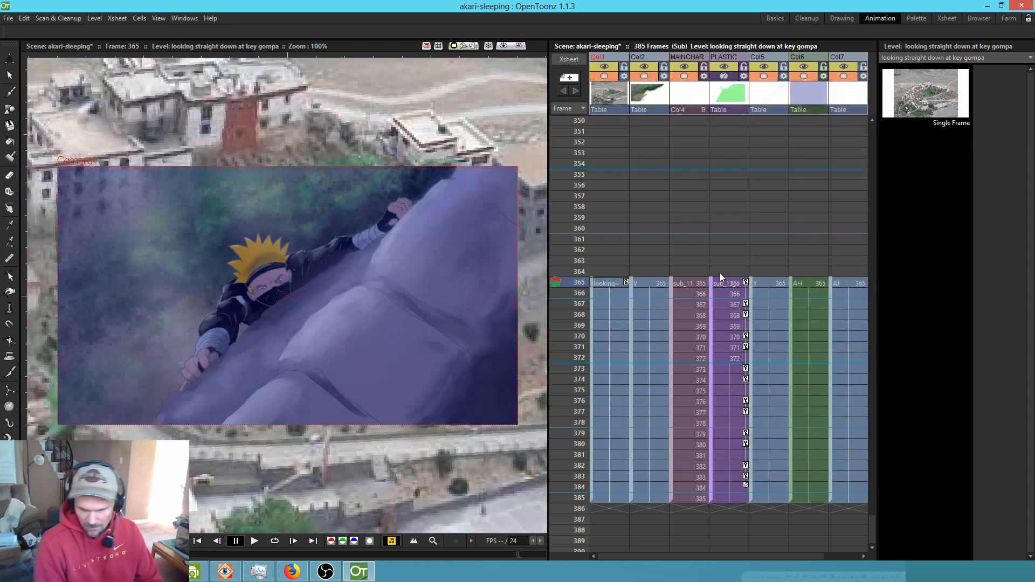
# - Widen the xsheet area and move the cells of frames 365 to 385 in all seven columns to start at frame 1
pyautogui.click(594, 284)
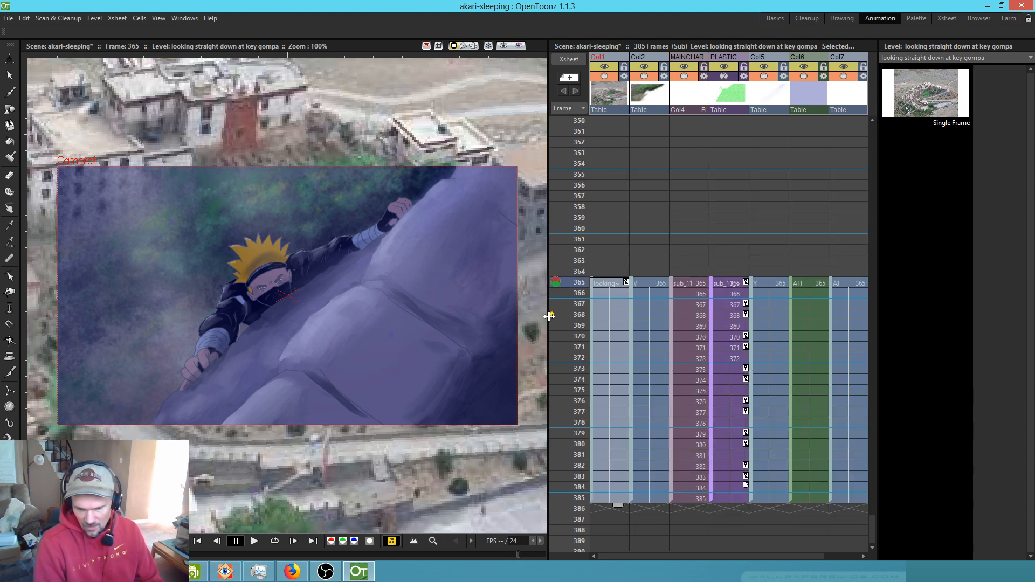
pyautogui.moveTo(547, 315); pyautogui.dragTo(491, 315)
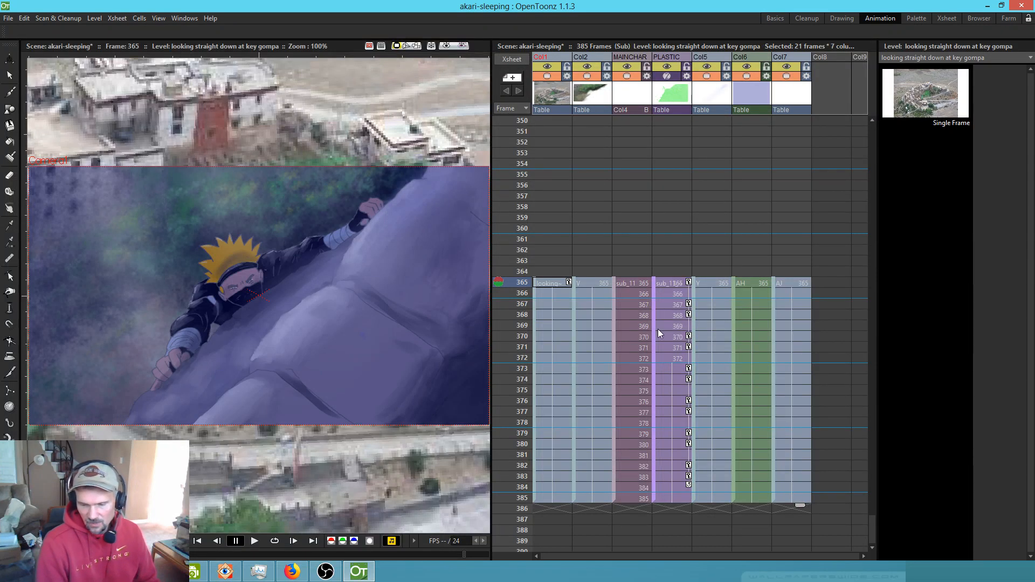
pyautogui.moveTo(535, 283); pyautogui.dragTo(529, 82)
pyautogui.moveTo(526, 120); pyautogui.dragTo(539, 127)
# - Move Col1's keyframe from frame 365 to frame 1 of the sub-xsheet
pyautogui.scroll(-10, 672, 248)
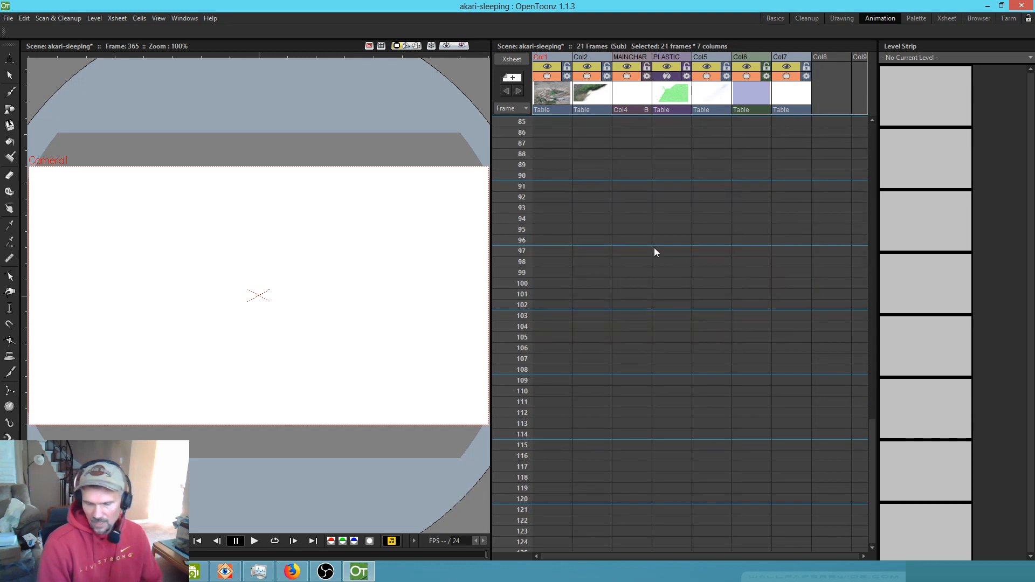
pyautogui.scroll(-10, 658, 247)
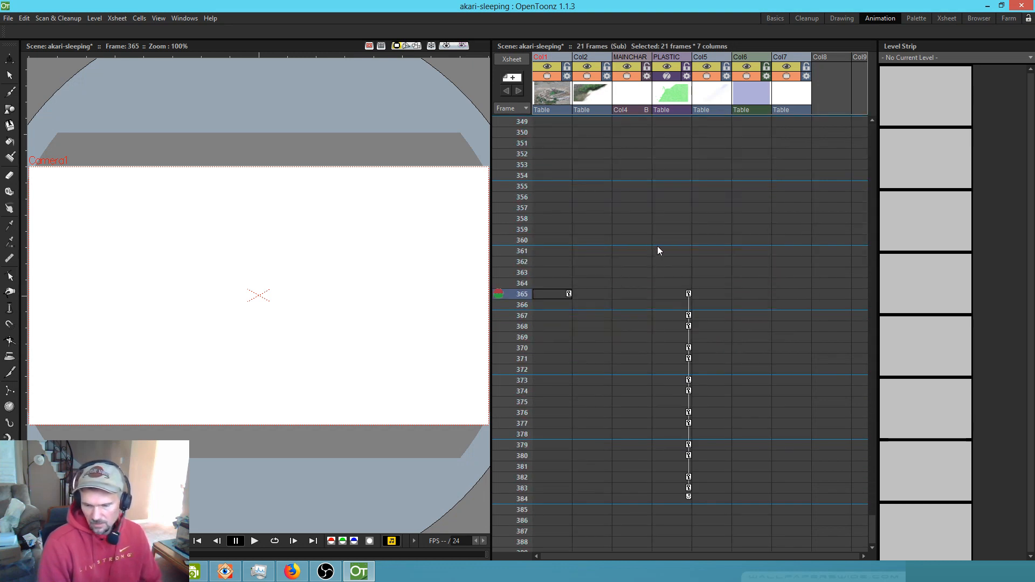
pyautogui.click(569, 294)
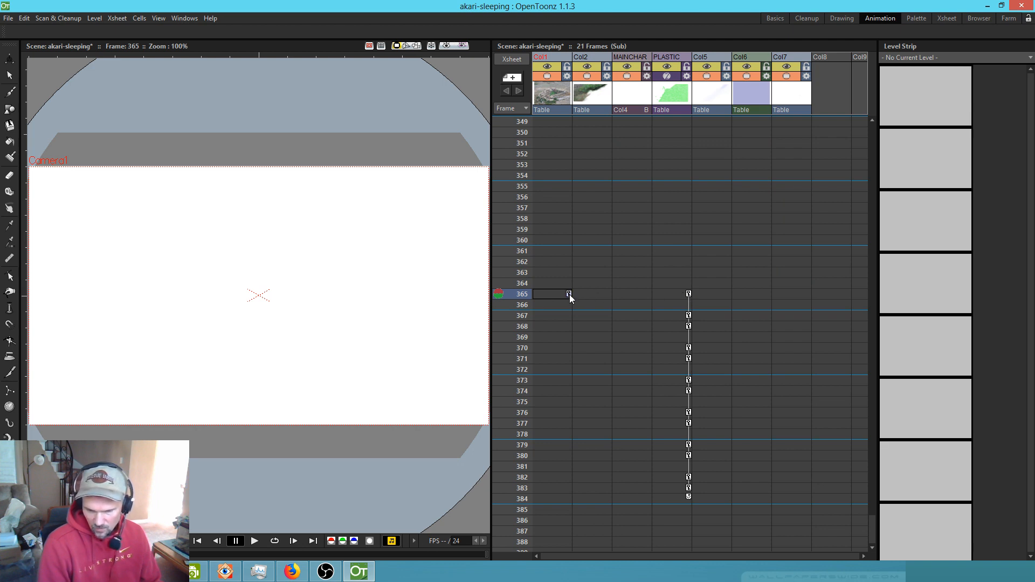
pyautogui.scroll(20, 555, 260)
pyautogui.scroll(12, 556, 260)
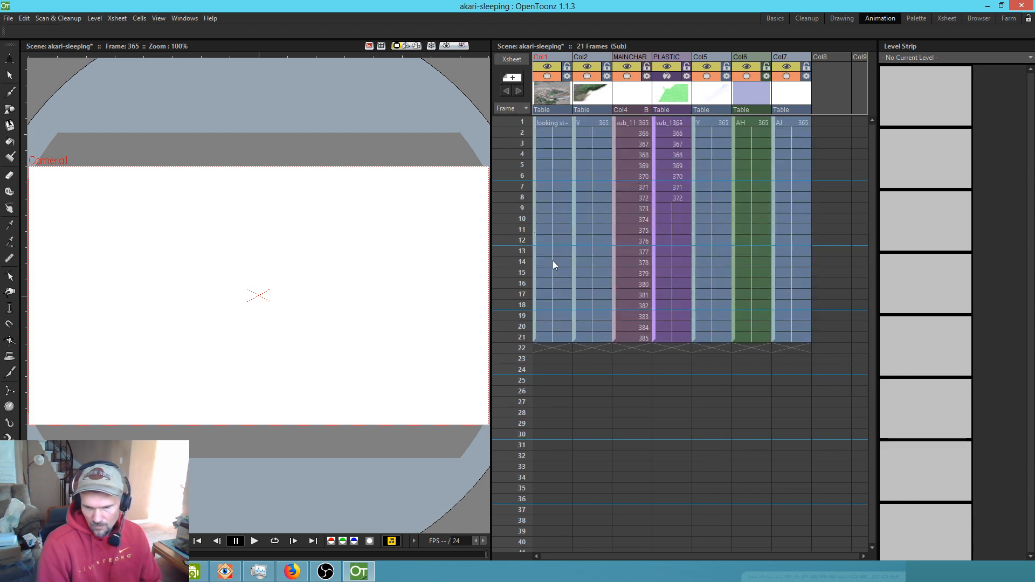
pyautogui.click(564, 122)
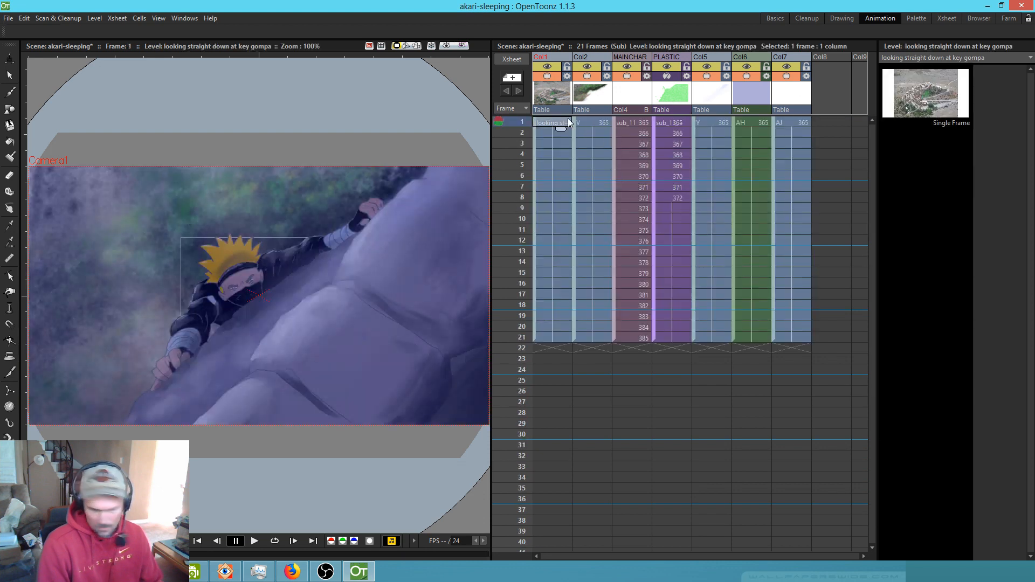
# - Move the PLASTIC column's keyframes from frames 365 to 384 so they start at frame 1
pyautogui.scroll(-12, 615, 205)
pyautogui.scroll(-20, 636, 283)
pyautogui.scroll(-4, 648, 311)
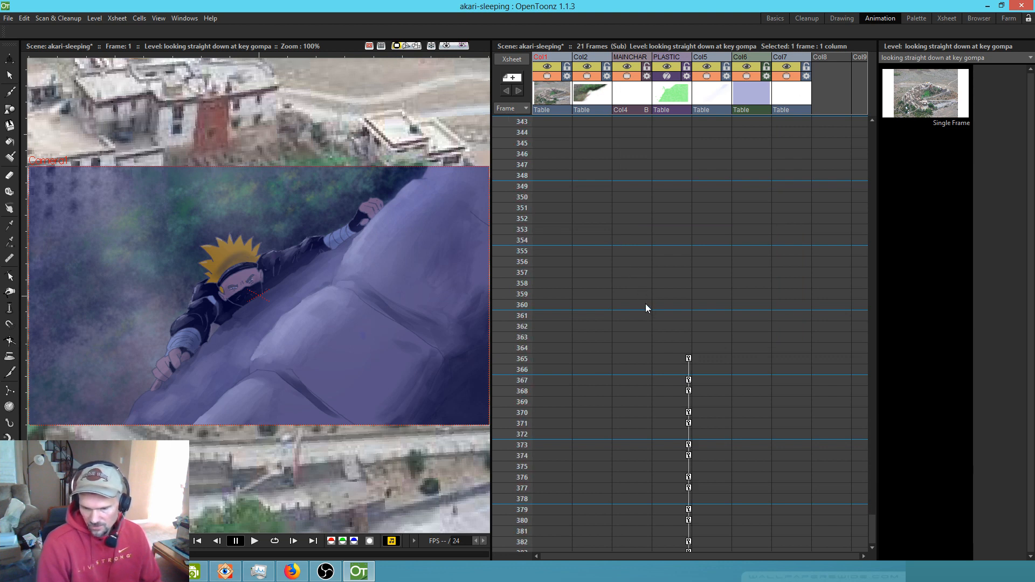
pyautogui.click(688, 359)
pyautogui.scroll(-1, 699, 357)
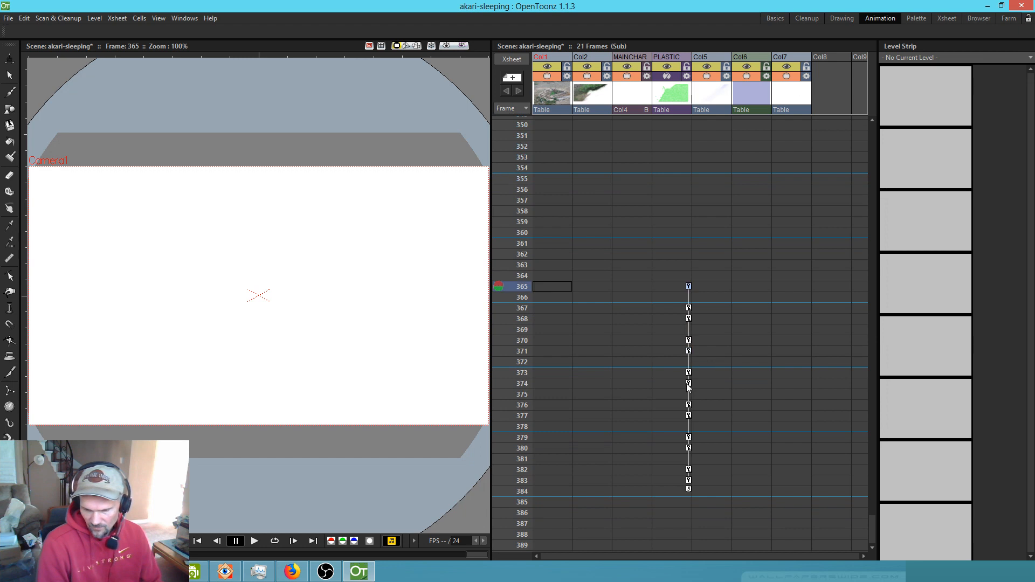
pyautogui.click(689, 489)
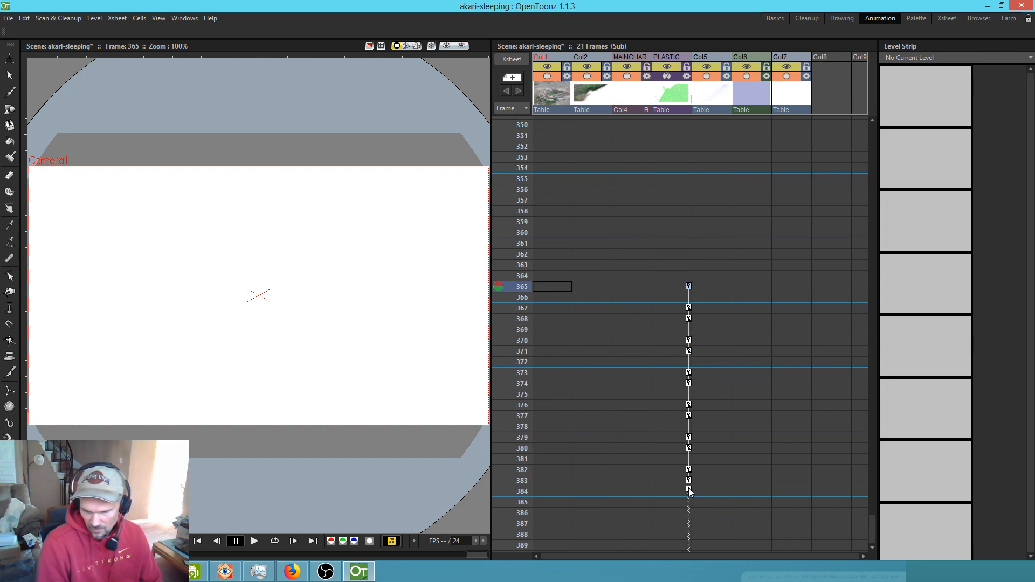
pyautogui.click(689, 481)
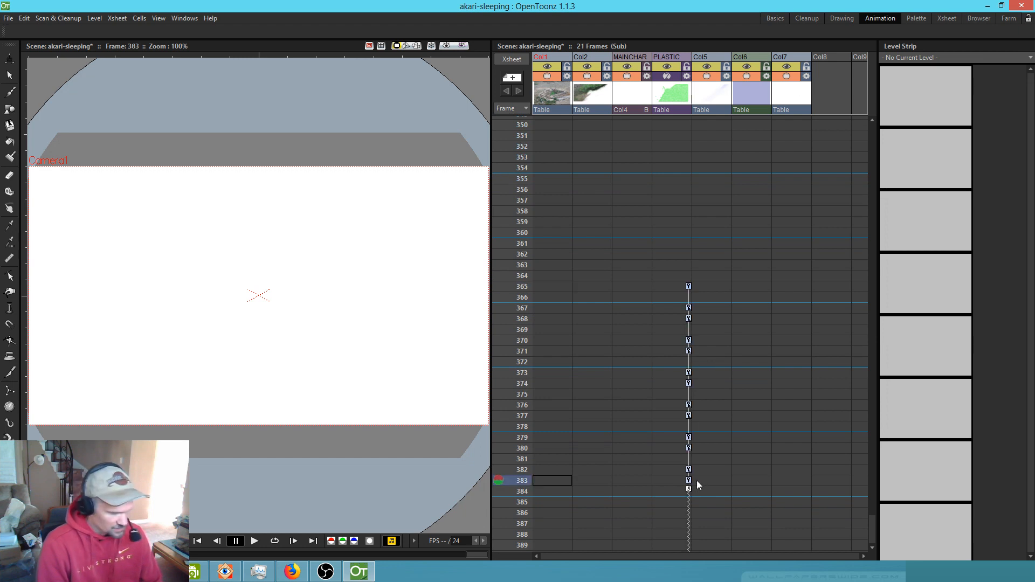
pyautogui.scroll(20, 680, 412)
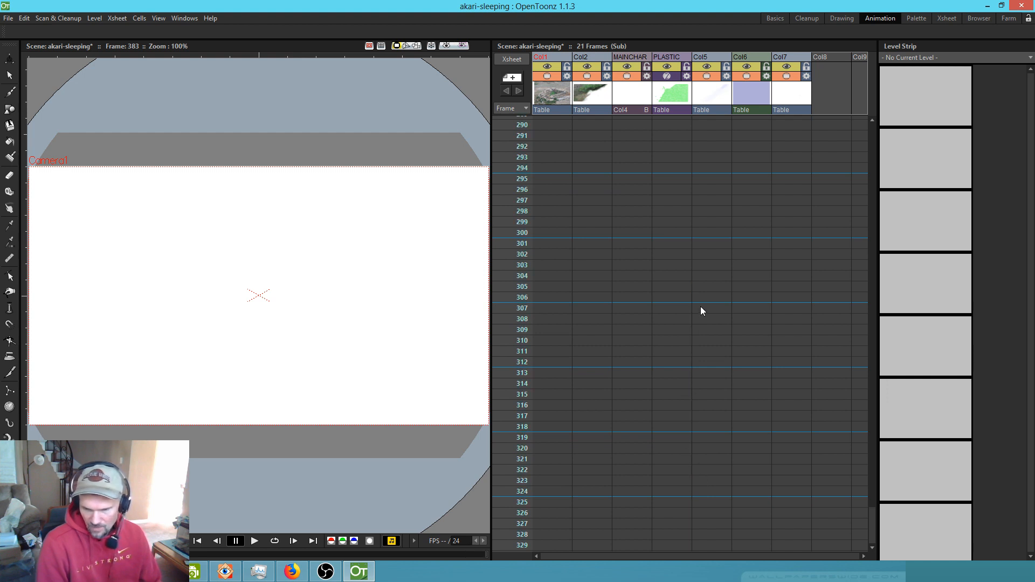
pyautogui.scroll(12, 681, 314)
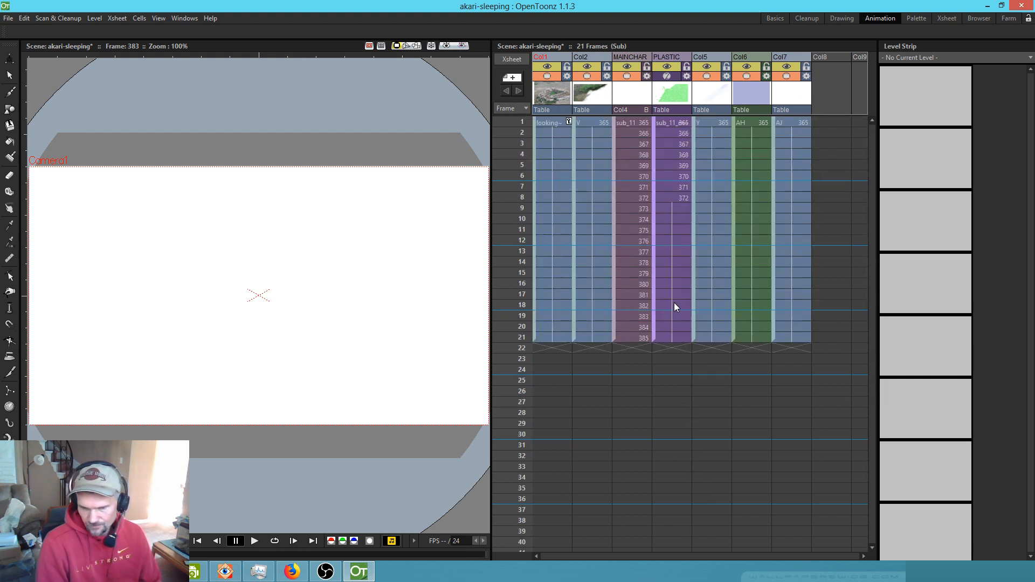
pyautogui.click(685, 120)
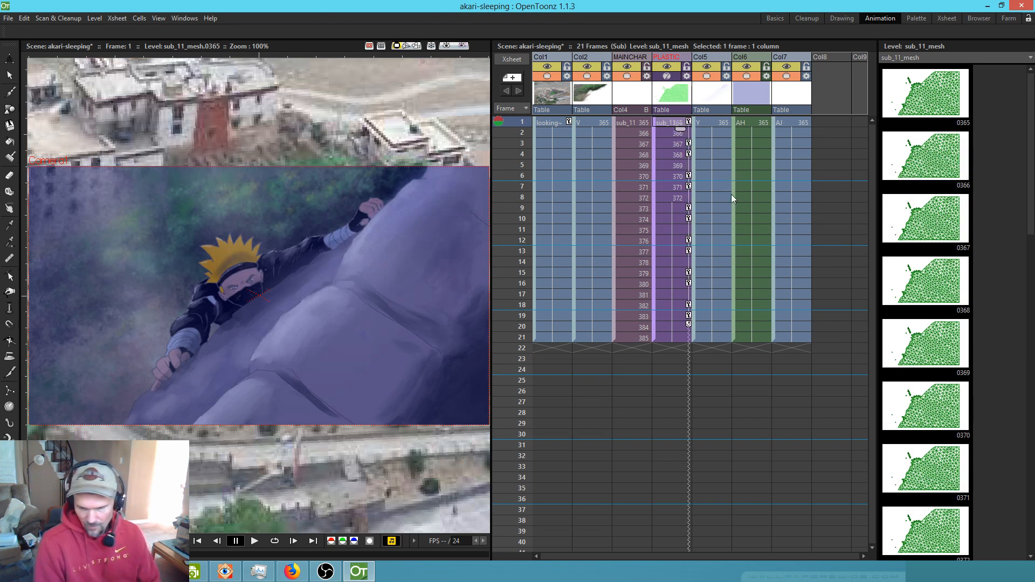
pyautogui.moveTo(515, 124)
pyautogui.mouseDown()
pyautogui.moveTo(511, 283)
pyautogui.moveTo(493, 351)
pyautogui.moveTo(507, 61)
pyautogui.mouseUp()
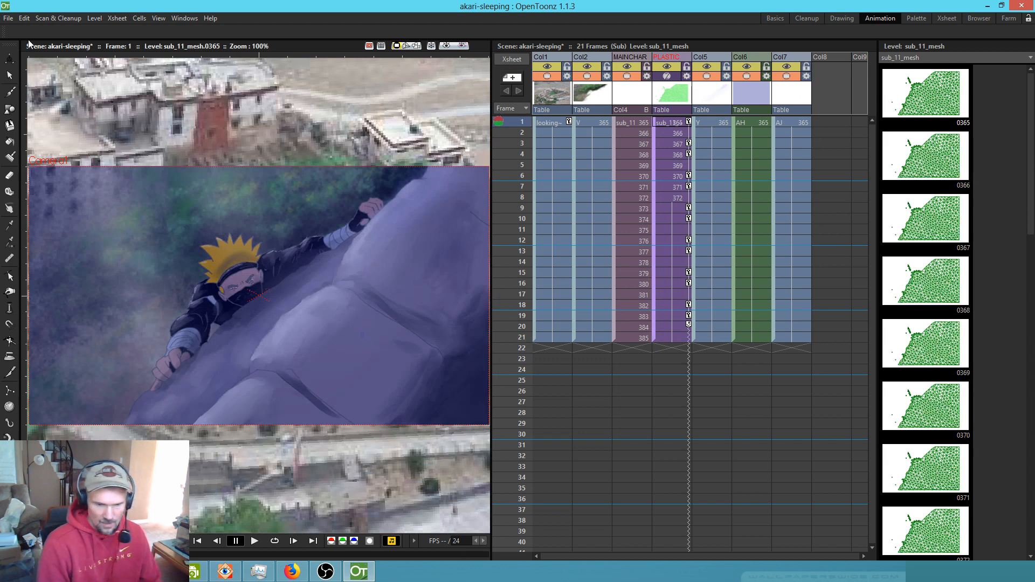
# - Save the scene and close the sub-xsheet to return to the main xsheet
pyautogui.click(11, 19)
pyautogui.click(24, 54)
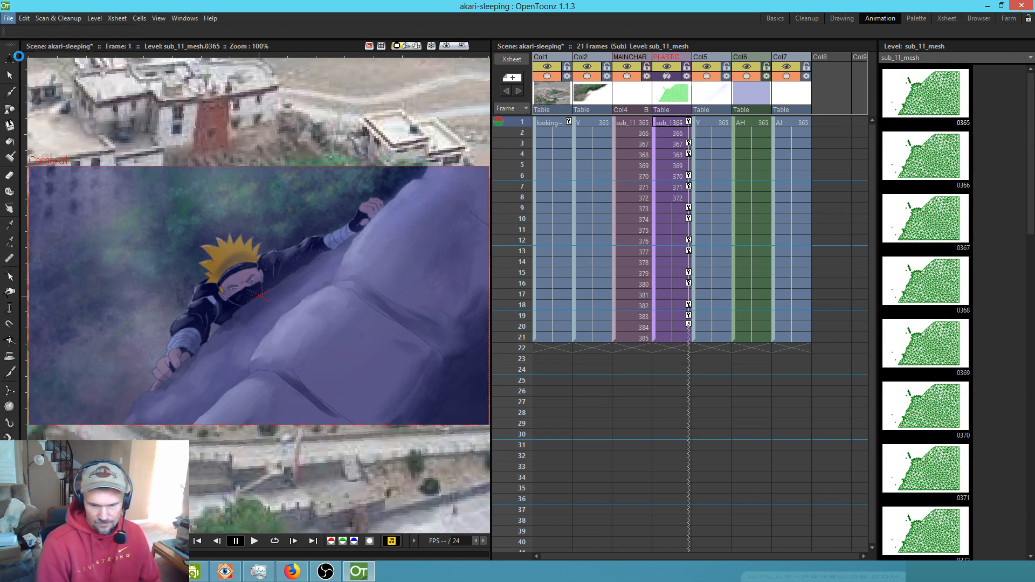
pyautogui.click(669, 122)
pyautogui.hotkey('ctrl', 'w')
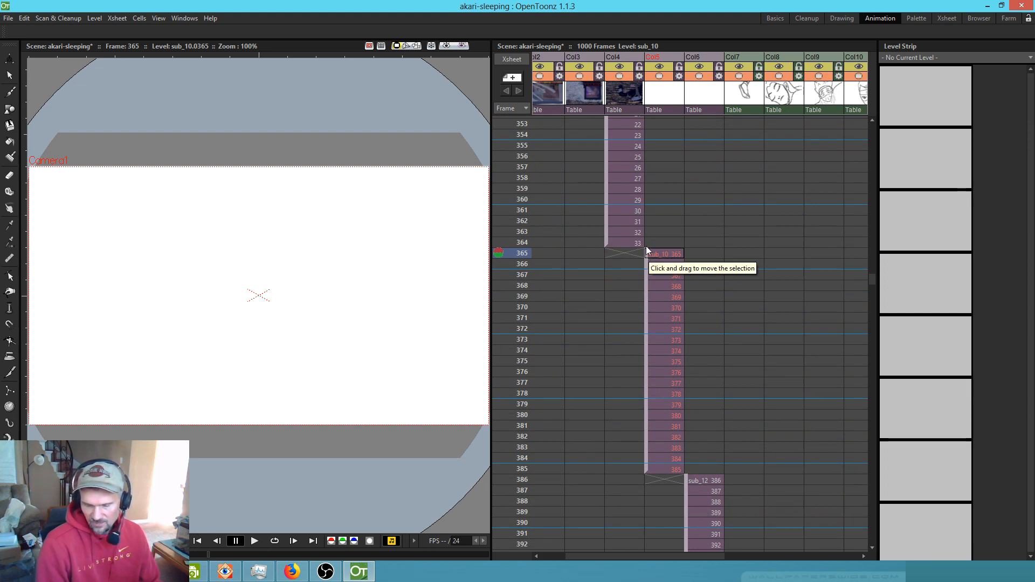
# - Resequence the sub_10 cells in Col5 of the main xsheet
pyautogui.click(667, 92)
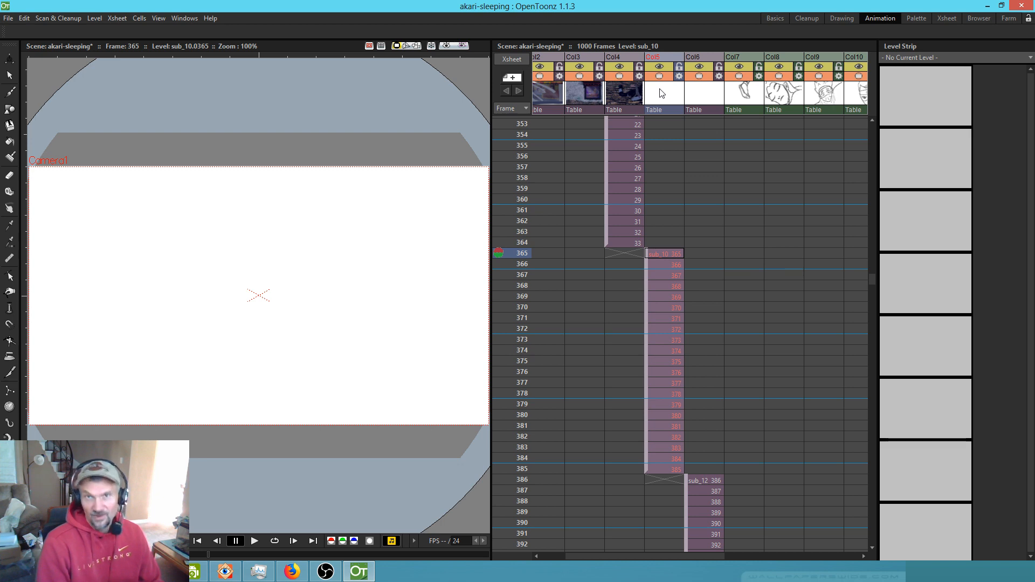
pyautogui.rightClick(661, 90)
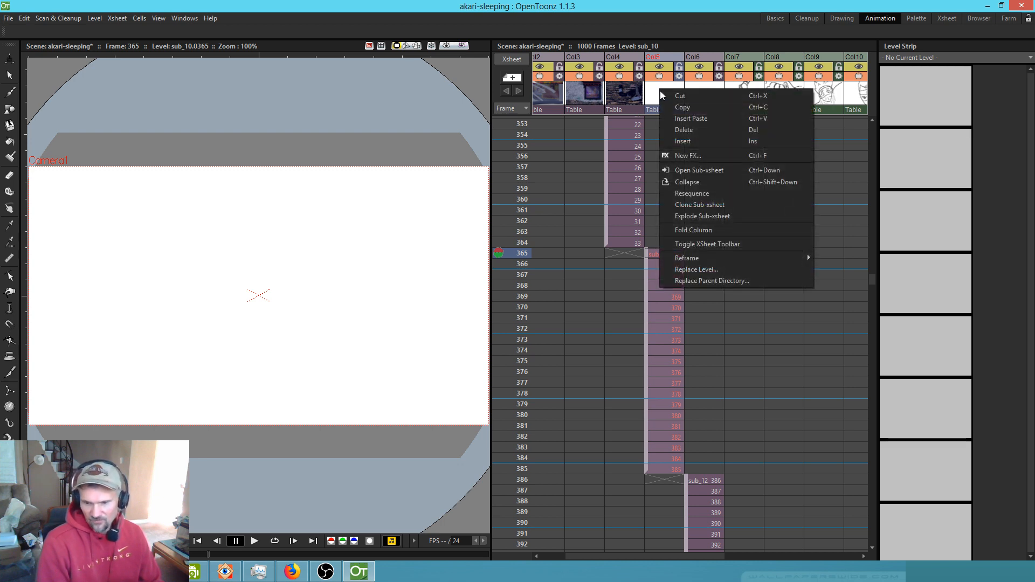
pyautogui.click(692, 195)
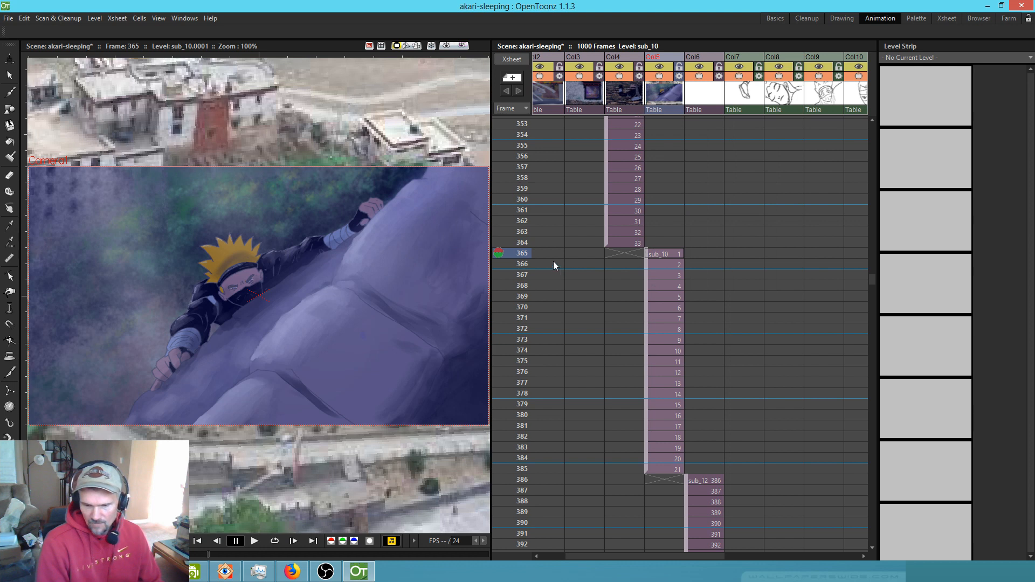
# - Compare frames 365 and 364 in the main xsheet and review the cell numbering of Col1 to Col5
pyautogui.moveTo(532, 254); pyautogui.dragTo(525, 305)
pyautogui.moveTo(522, 264)
pyautogui.mouseDown()
pyautogui.moveTo(522, 361)
pyautogui.moveTo(521, 262)
pyautogui.mouseUp()
pyautogui.click(521, 254)
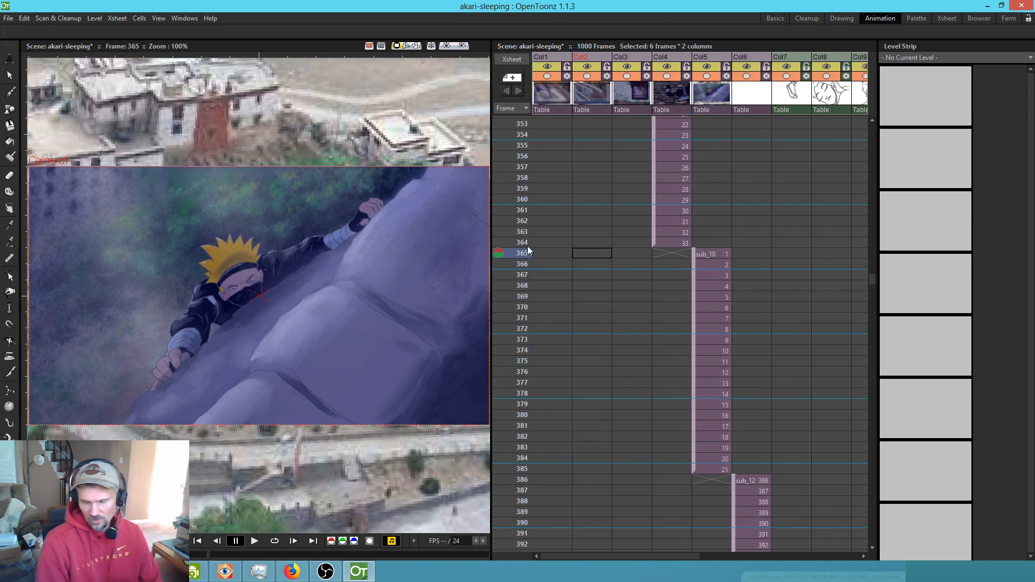
pyautogui.press('Up')
pyautogui.click(693, 255)
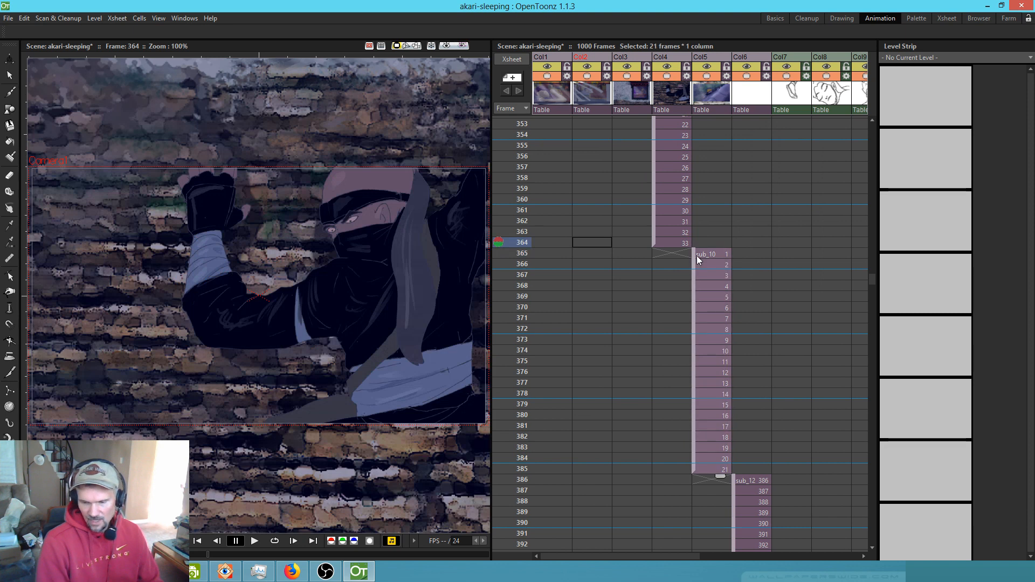
pyautogui.scroll(8, 696, 237)
pyautogui.scroll(20, 697, 237)
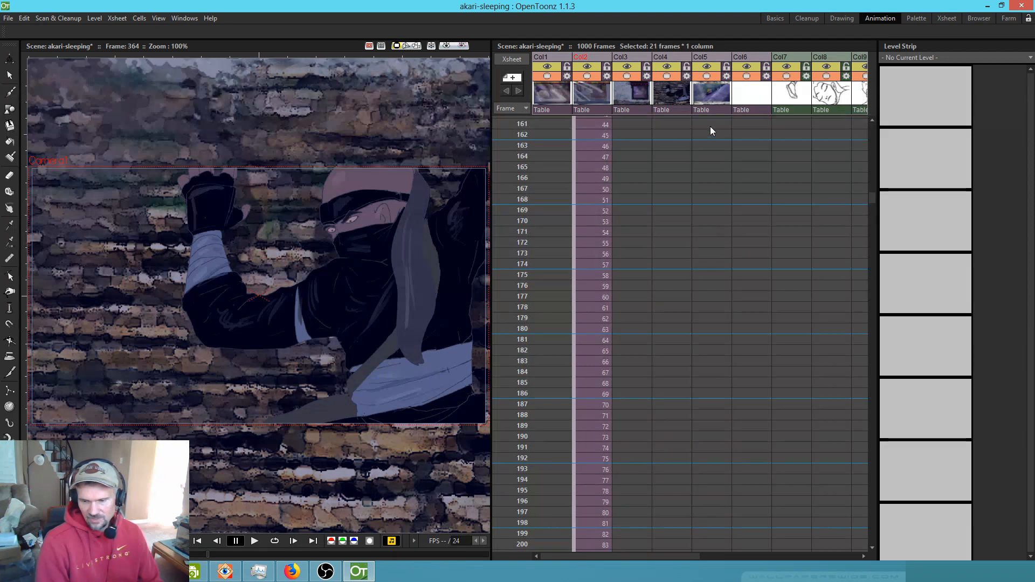
pyautogui.scroll(20, 710, 124)
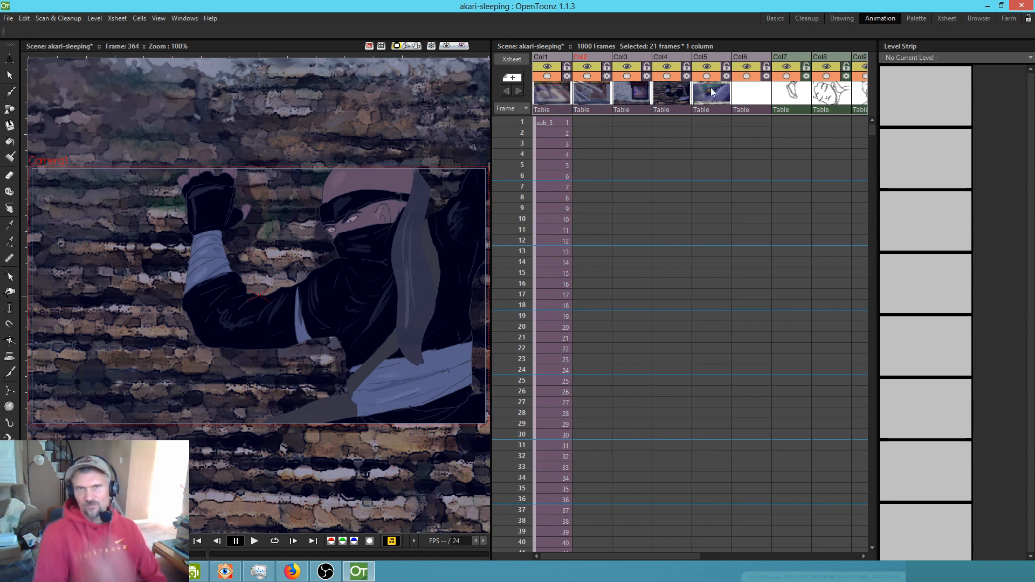
pyautogui.scroll(-14, 716, 301)
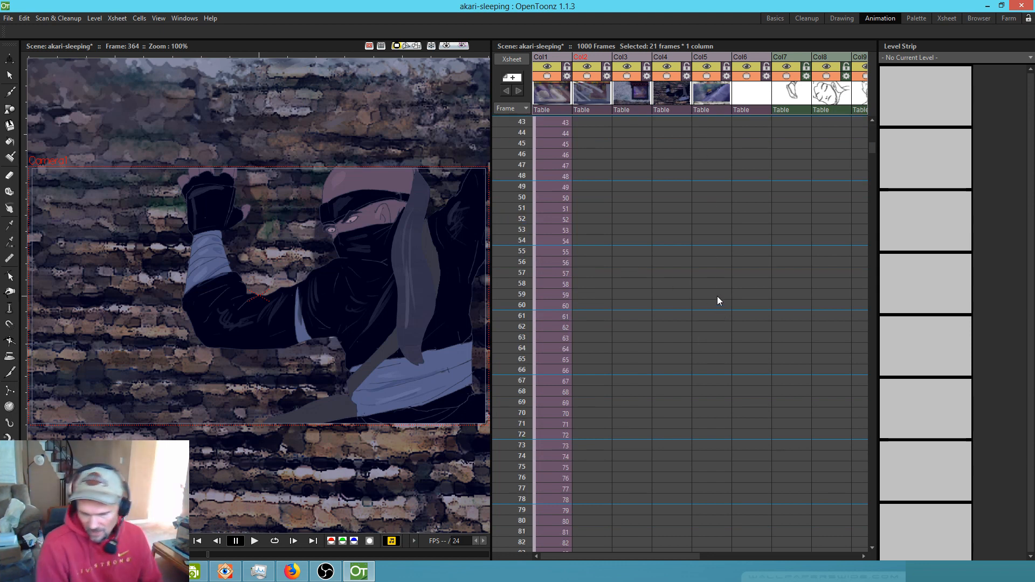
pyautogui.scroll(-20, 713, 296)
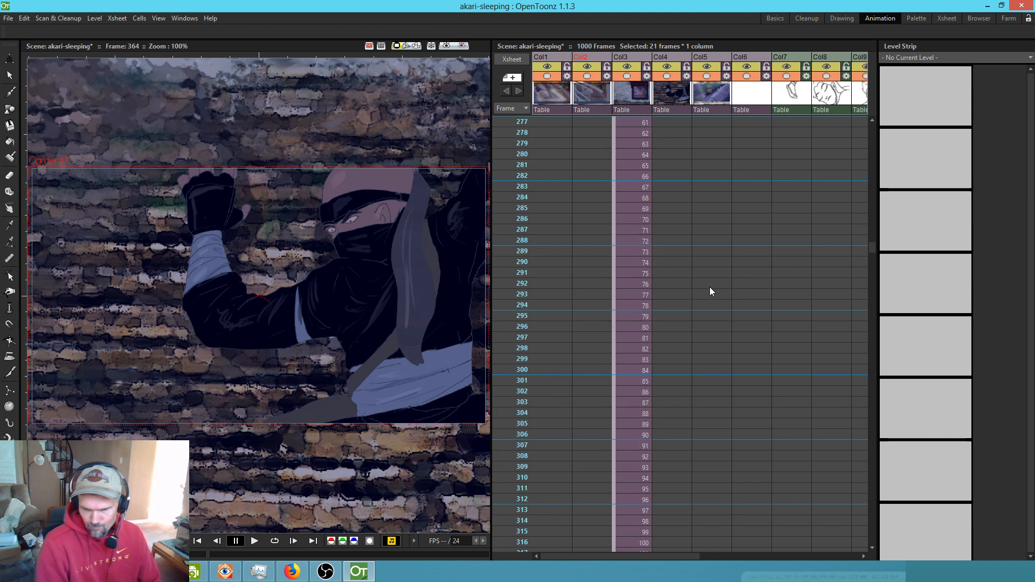
pyautogui.scroll(-20, 710, 289)
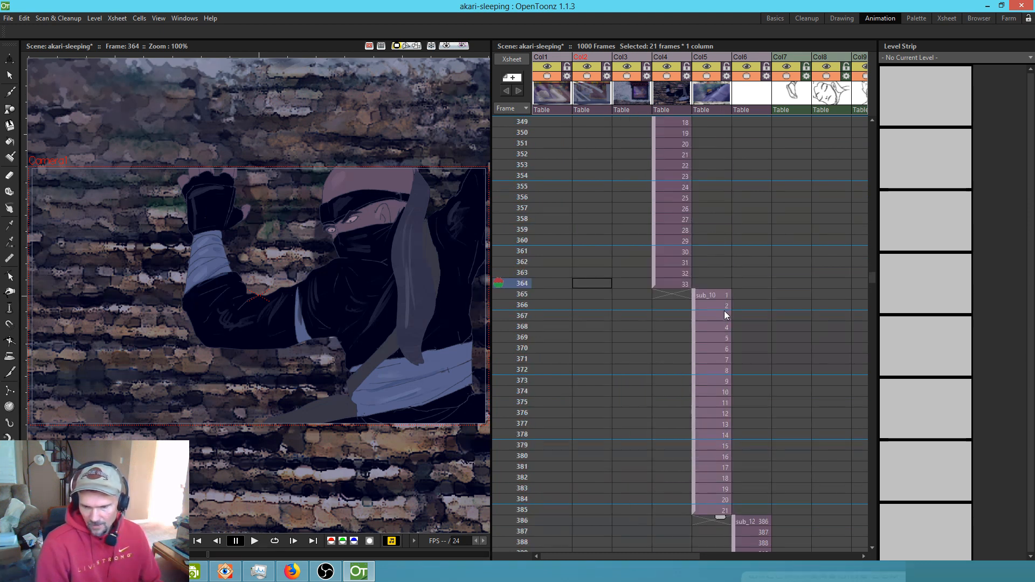
# - Reopen the sub_10 sub-xsheet from Col5 and set the start marker at frame 1 and the stop marker at frame 21
pyautogui.click(701, 296)
pyautogui.doubleClick(701, 296)
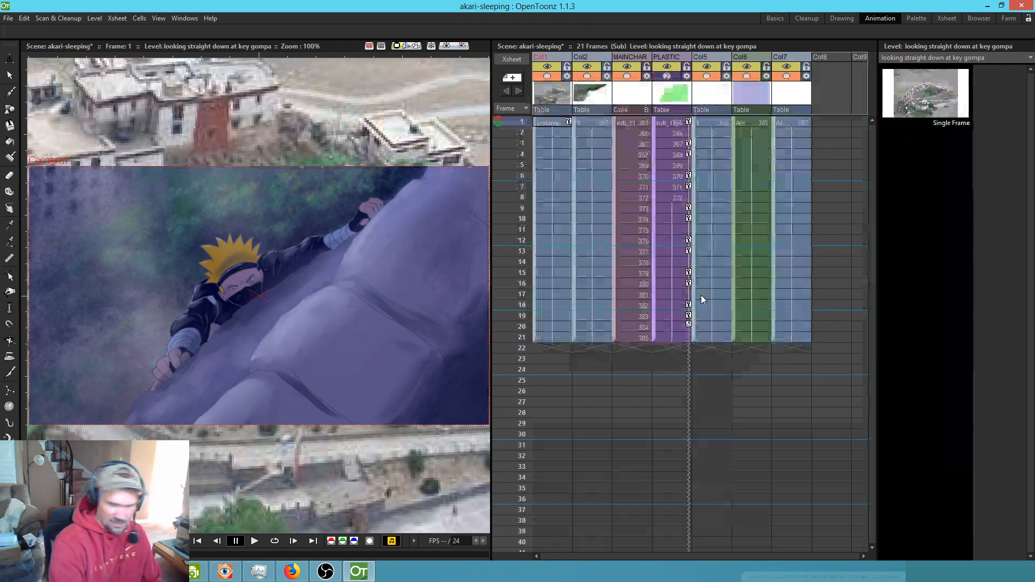
pyautogui.rightClick(516, 122)
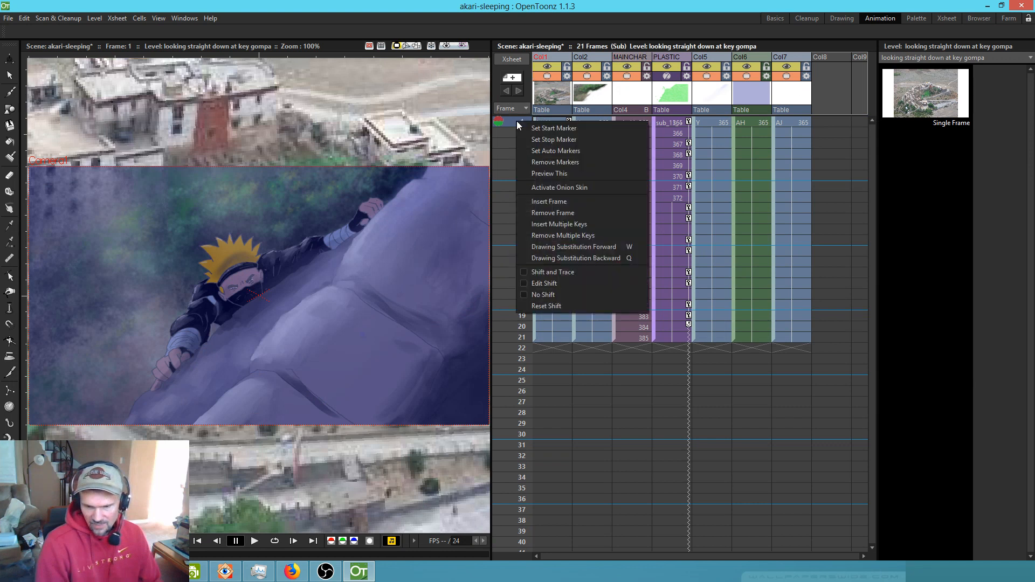
pyautogui.click(527, 128)
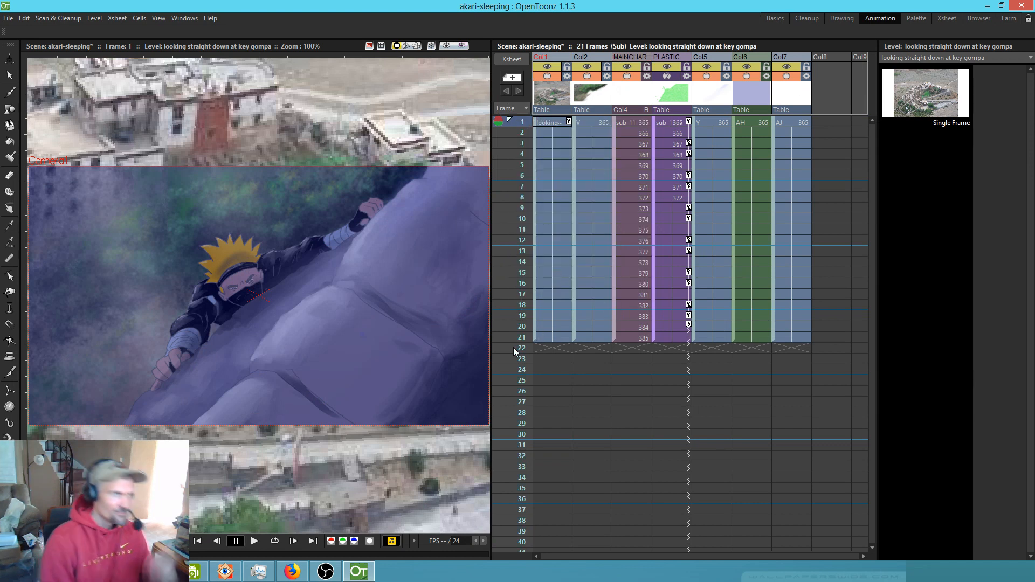
pyautogui.rightClick(506, 338)
pyautogui.click(519, 359)
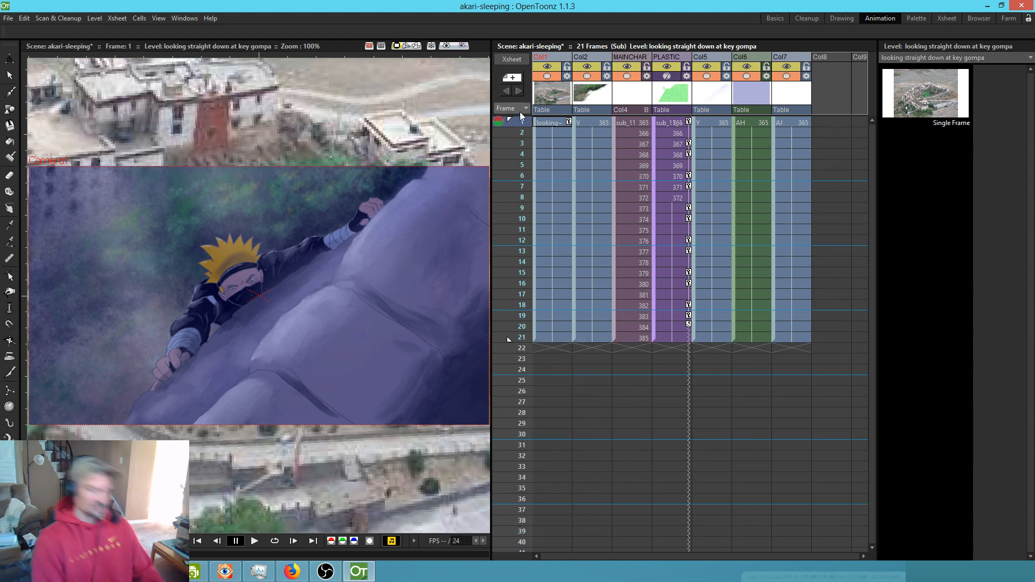
# - Switch the viewer to camera view and preview the shot in looped playback
pyautogui.click(420, 46)
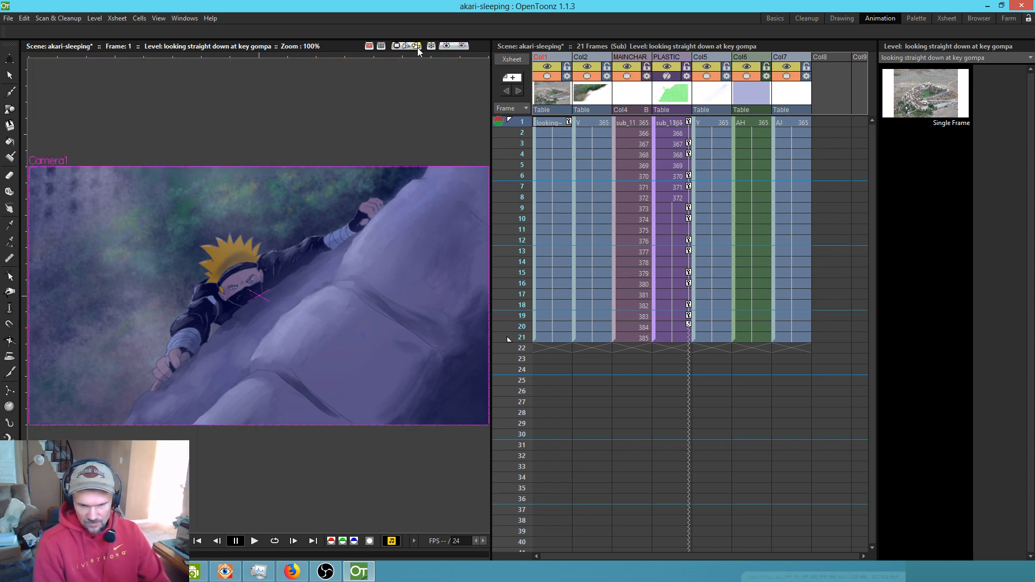
pyautogui.click(398, 46)
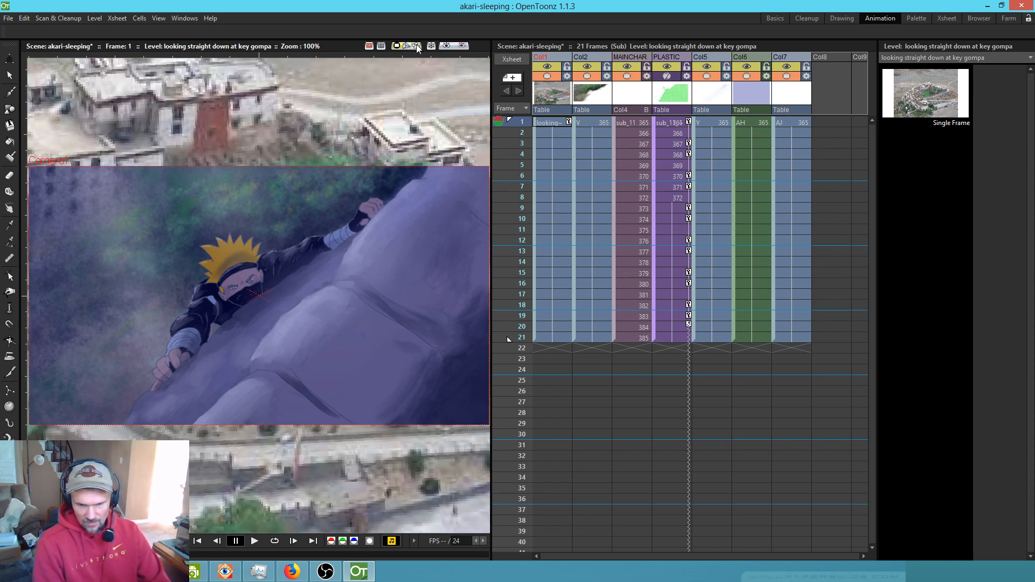
pyautogui.click(418, 47)
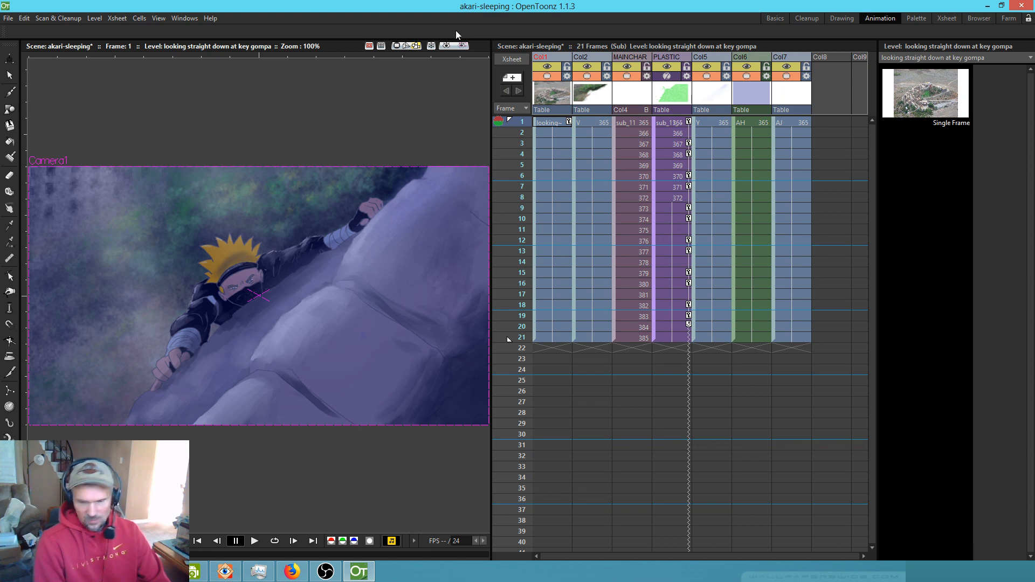
pyautogui.click(447, 45)
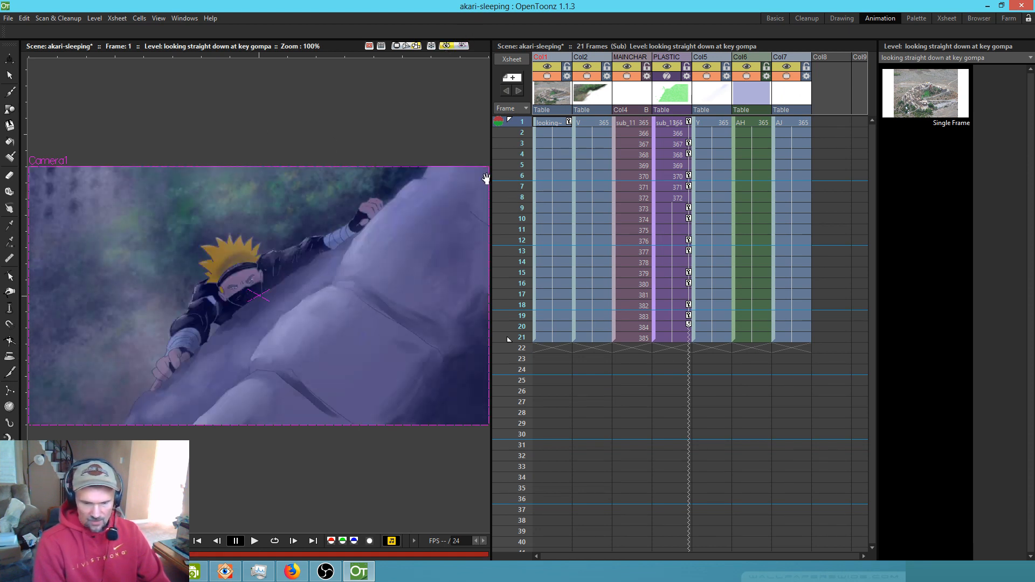
pyautogui.press('l')
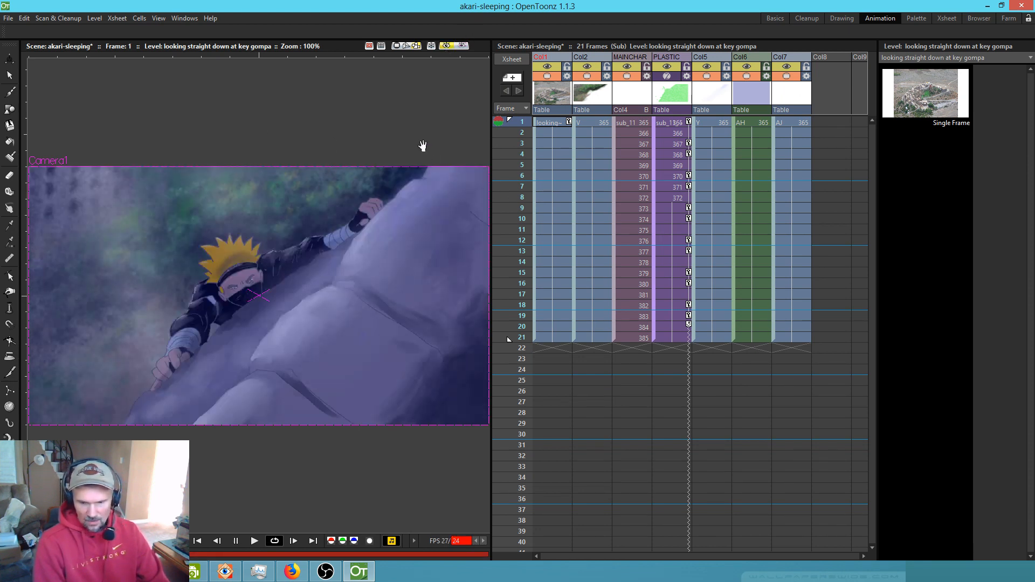
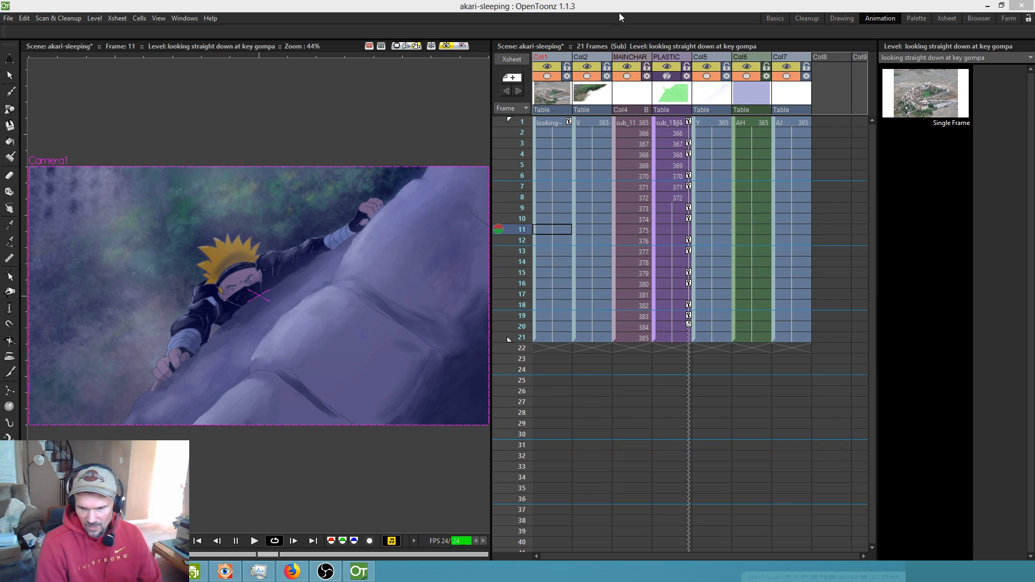
# - Stop the playback and inspect the existing render in L:\ANIME\render\AKARIS-DREAM-SHOT-05 through the dialog for saving previewed images
pyautogui.press('p')
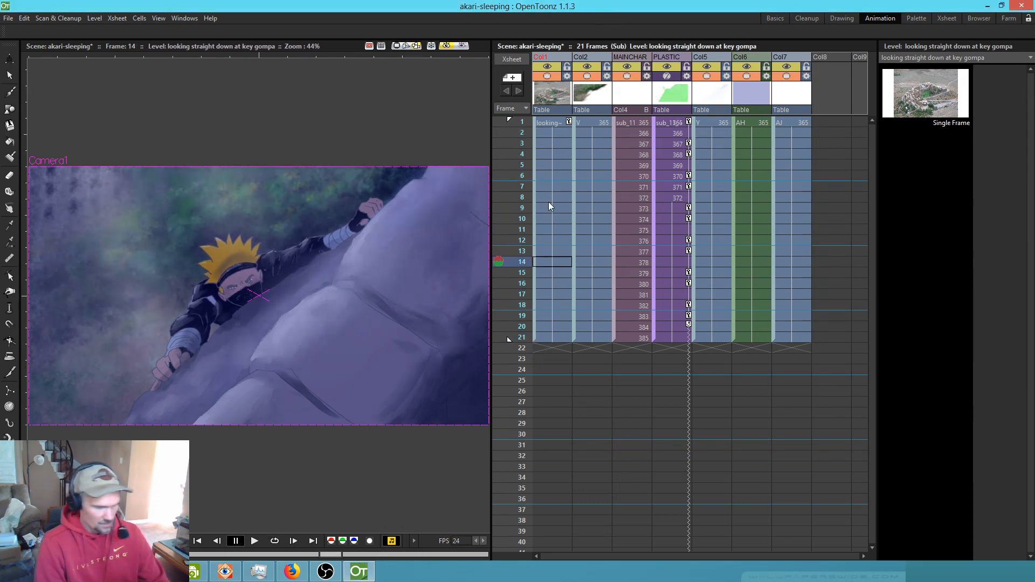
pyautogui.hotkey('ctrl', 's')
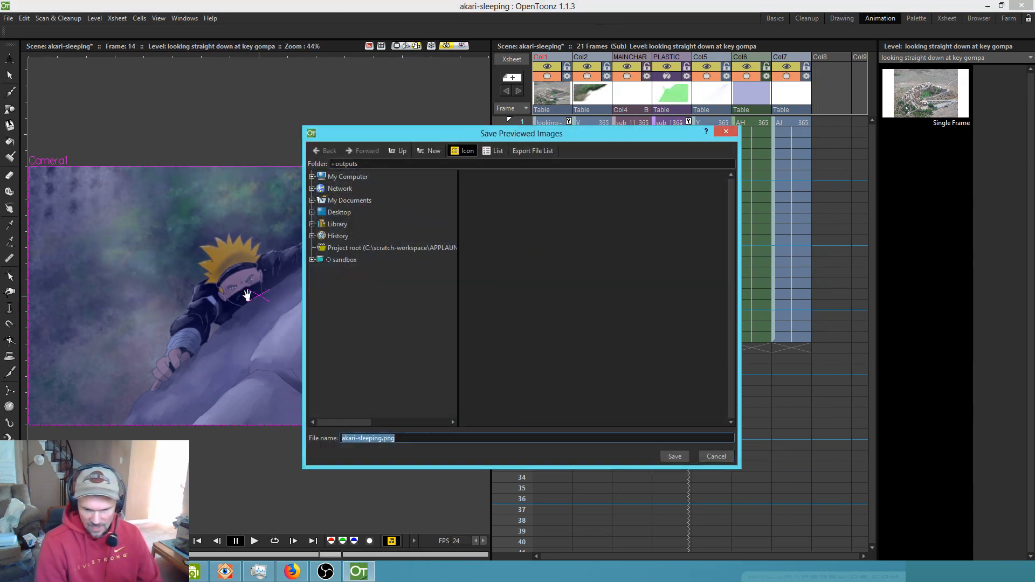
pyautogui.click(311, 177)
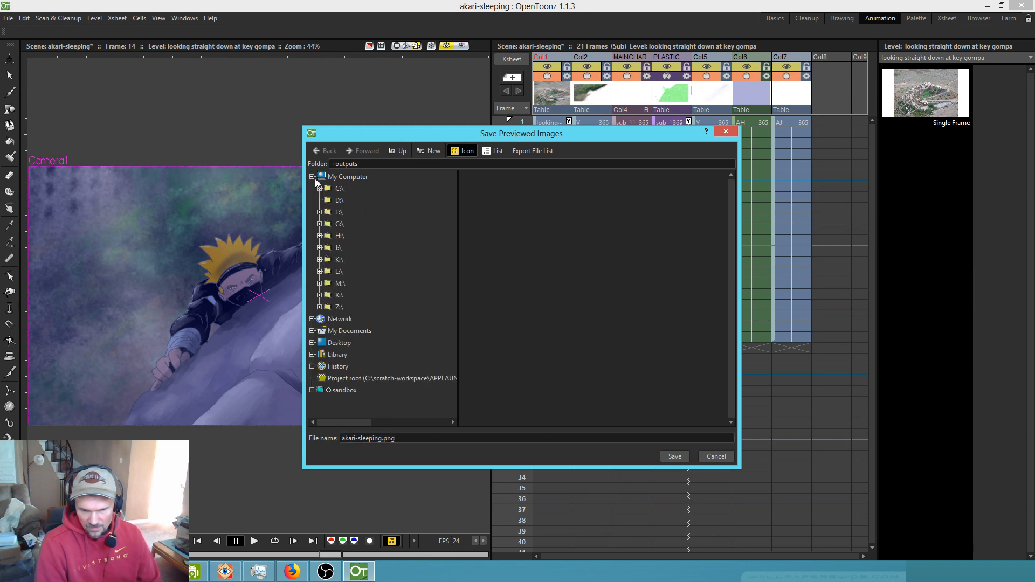
pyautogui.click(319, 272)
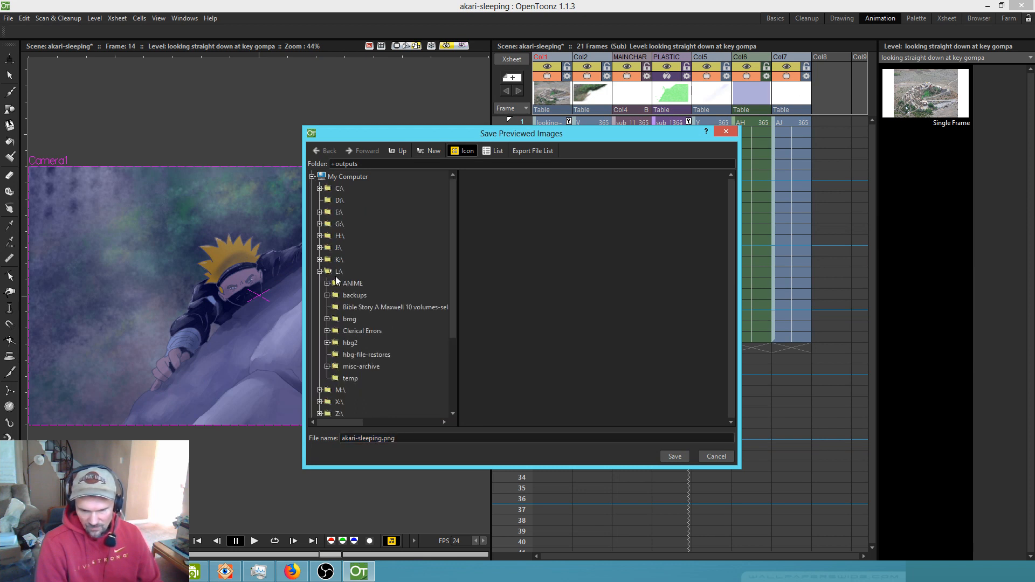
pyautogui.click(328, 284)
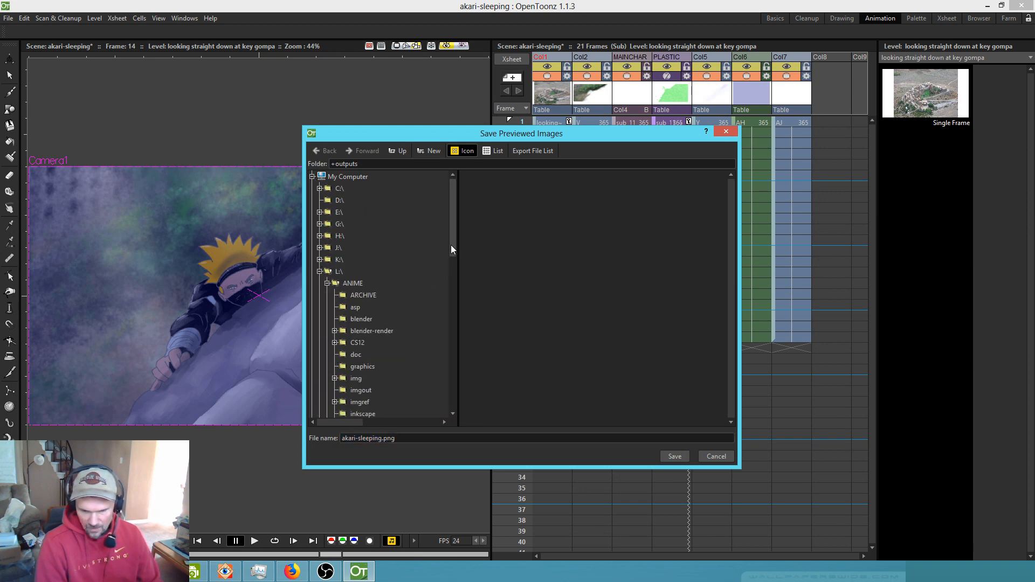
pyautogui.moveTo(451, 245); pyautogui.dragTo(453, 296)
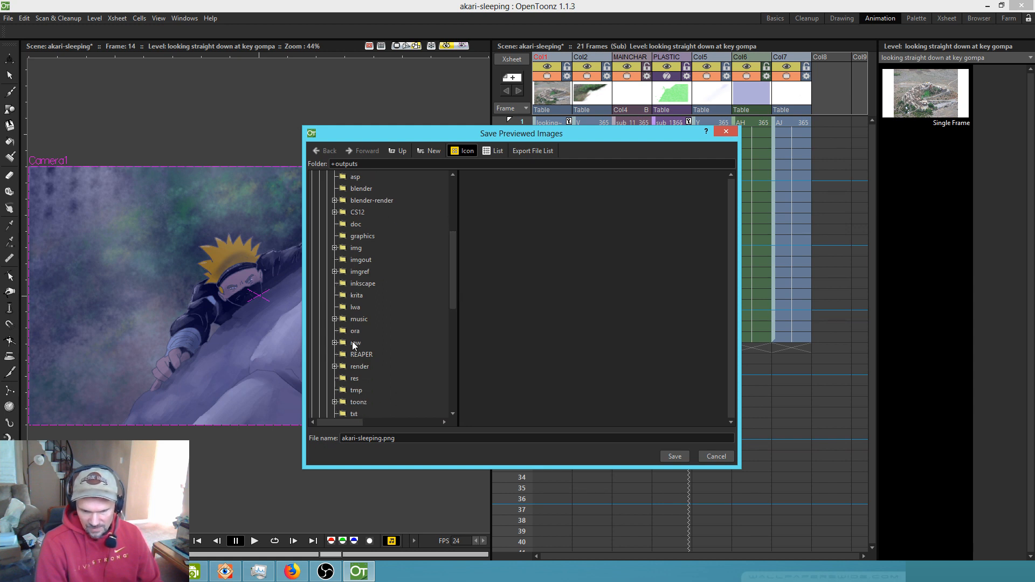
pyautogui.click(335, 366)
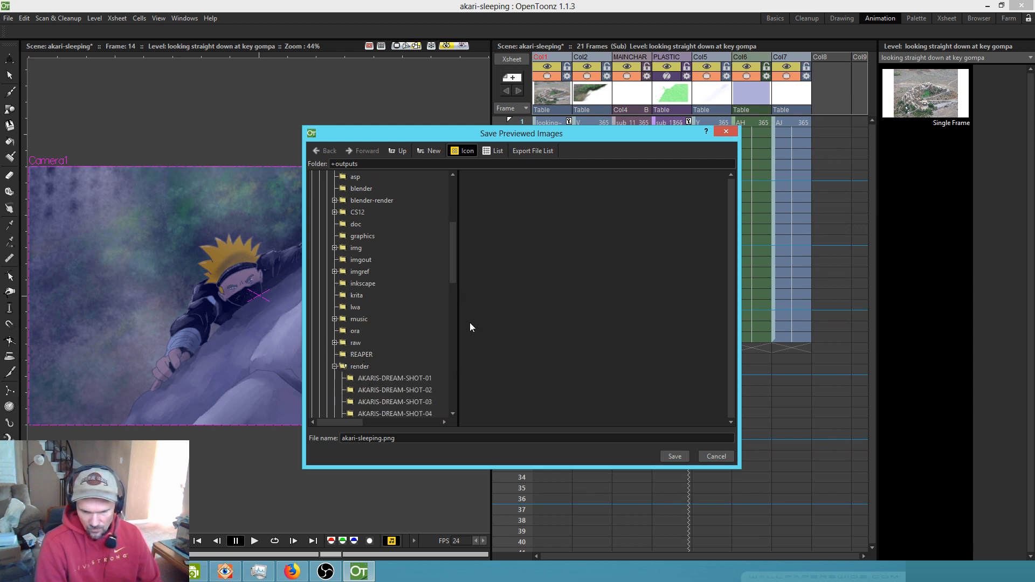
pyautogui.moveTo(455, 272); pyautogui.dragTo(456, 296)
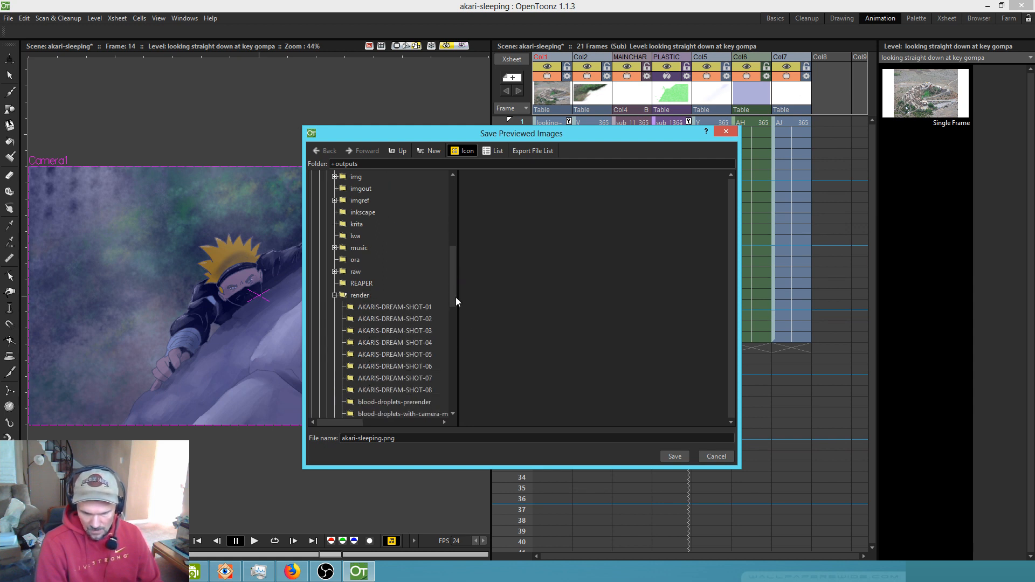
pyautogui.click(419, 354)
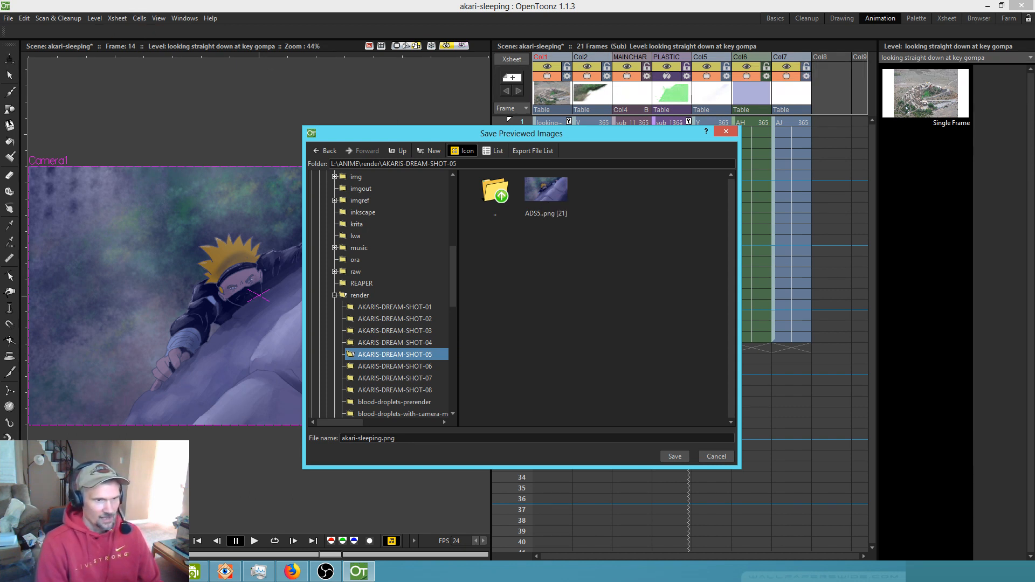
# - Open a file manager window and go to the folder L:\ANIME\render\AKARIS-DREAM-SHOT-05
pyautogui.press('super+e')
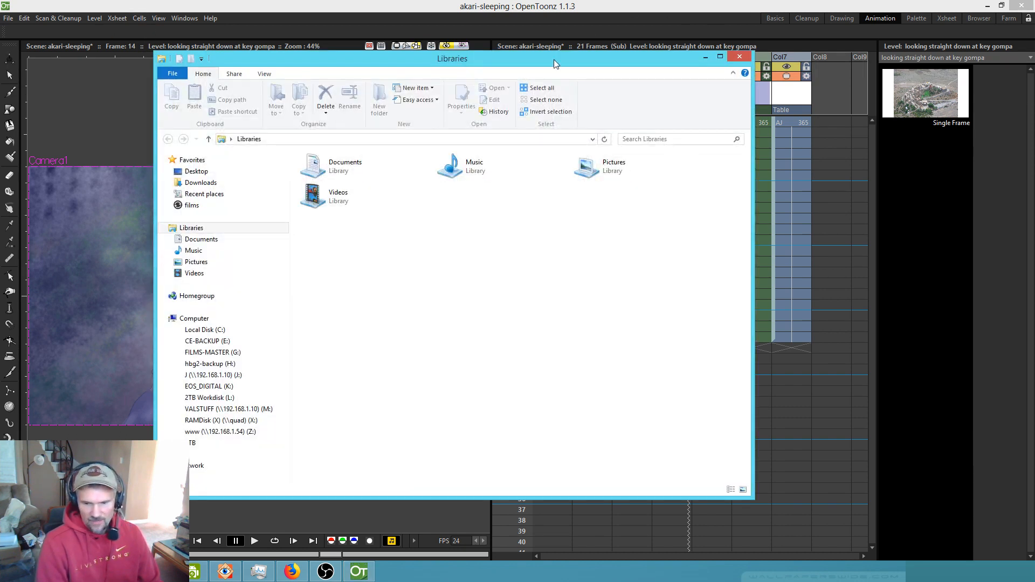
pyautogui.moveTo(555, 64); pyautogui.dragTo(568, 86)
pyautogui.click(244, 420)
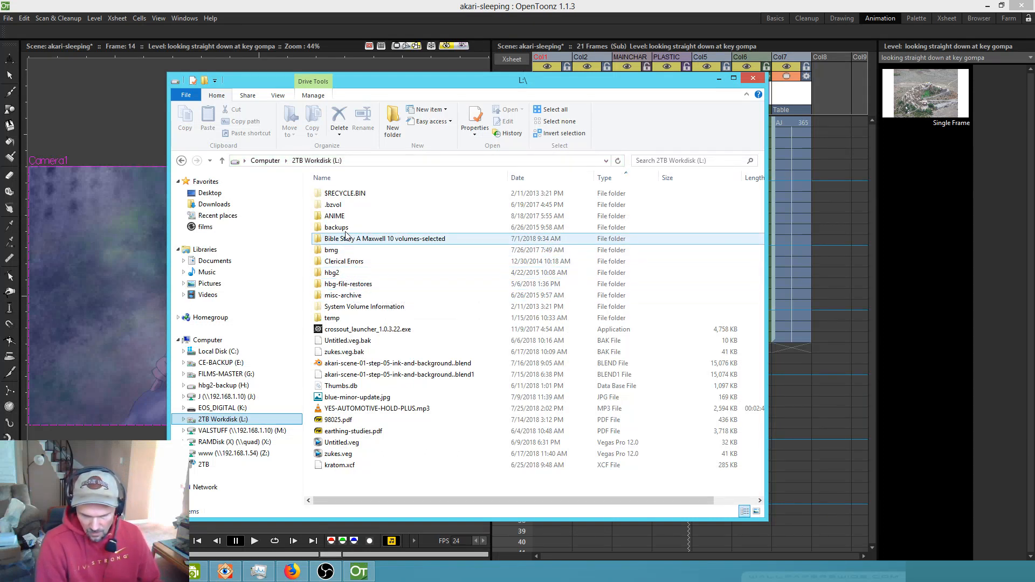
pyautogui.doubleClick(337, 216)
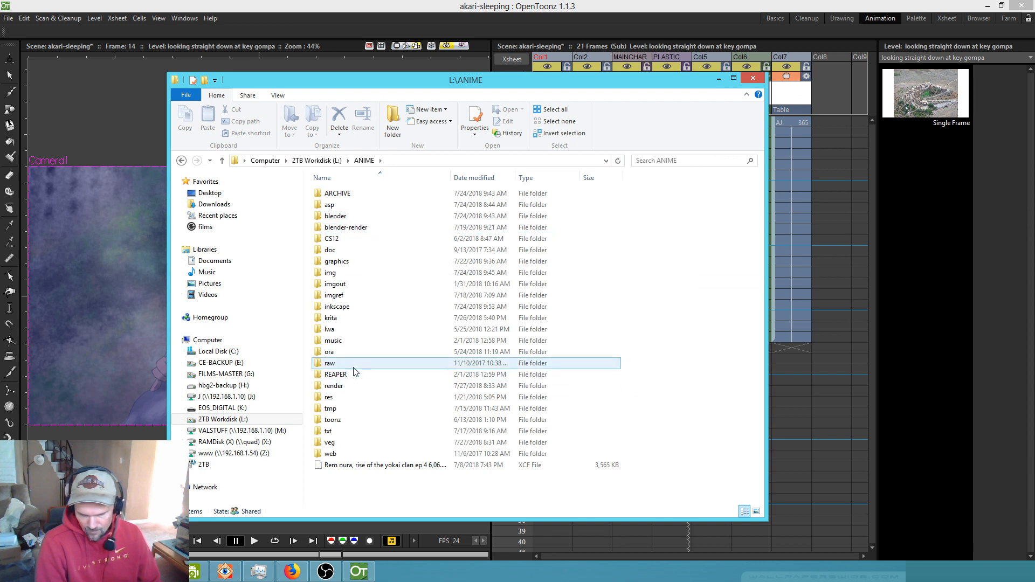
pyautogui.doubleClick(333, 386)
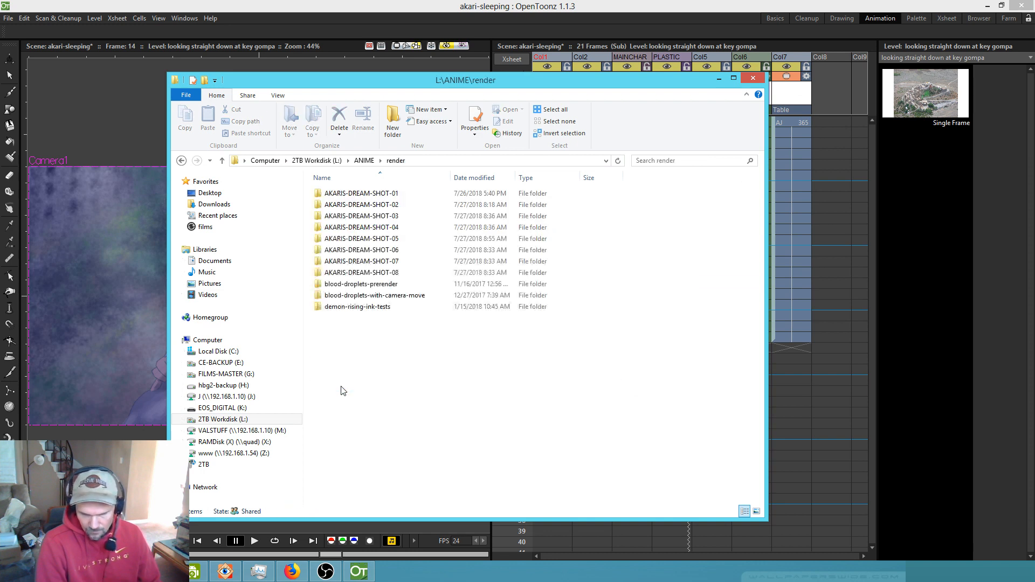
pyautogui.doubleClick(362, 239)
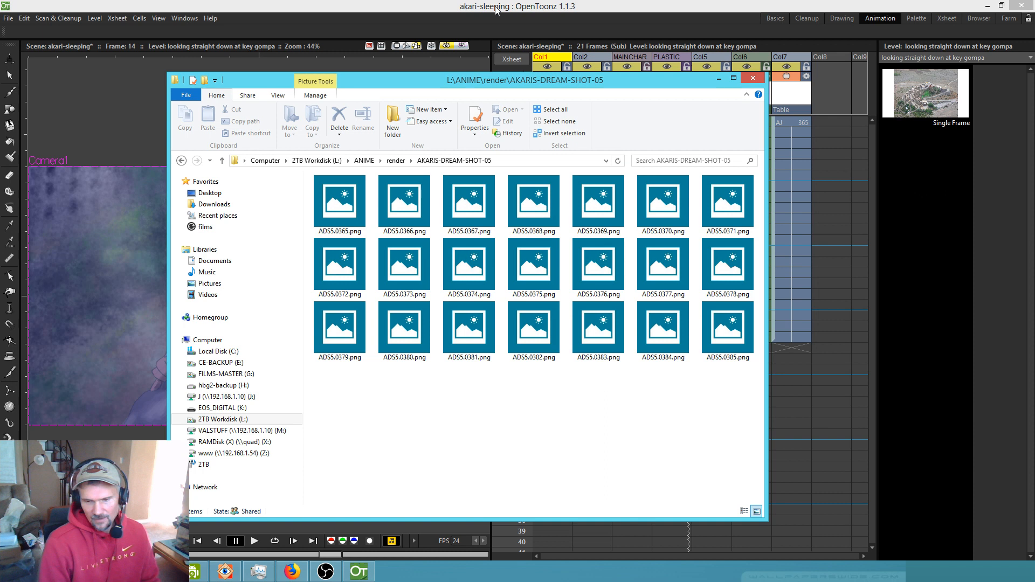
# - Cancel saving the previewed images and close OpenToonz
pyautogui.click(408, 8)
pyautogui.click(727, 132)
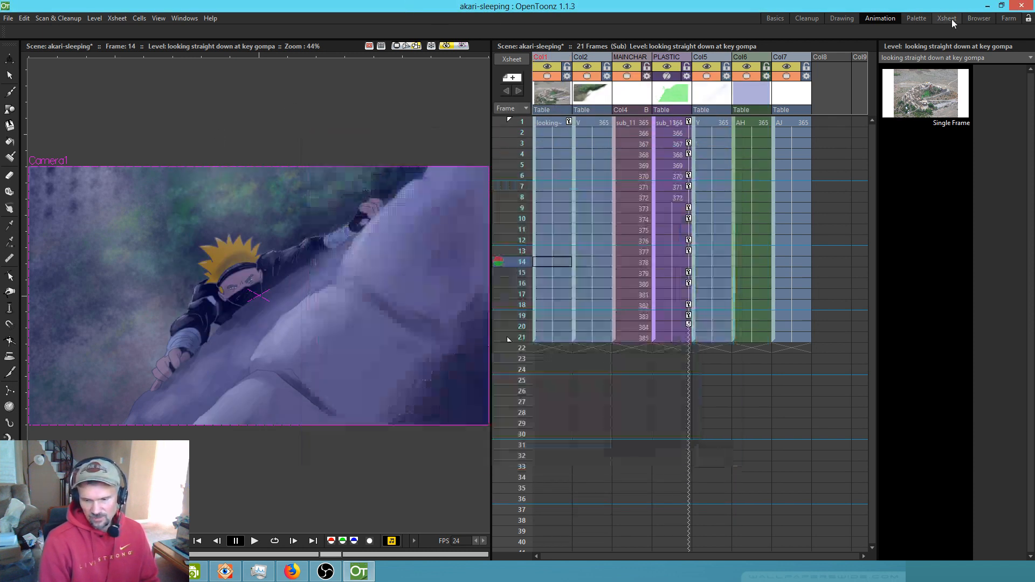
pyautogui.click(1021, 7)
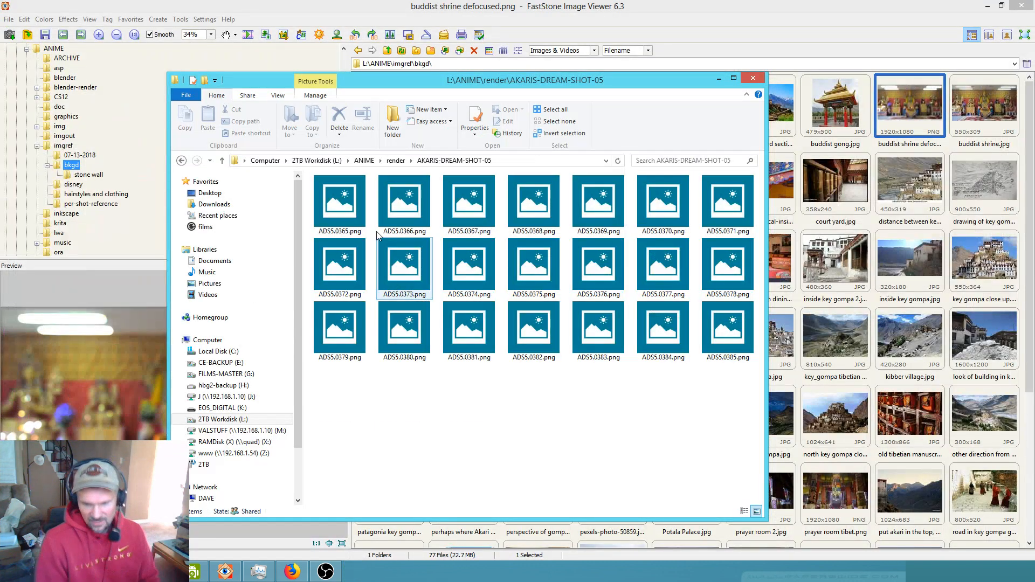
# - Display the PNG files in the AKARIS-DREAM-SHOT-05 folder in the Details layout
pyautogui.click(278, 95)
pyautogui.click(344, 121)
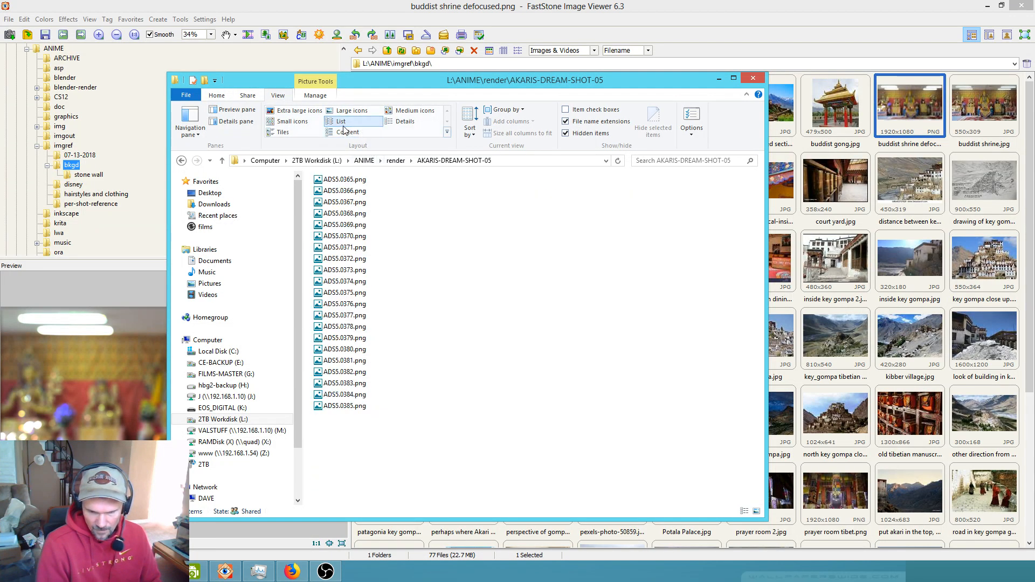
pyautogui.click(395, 124)
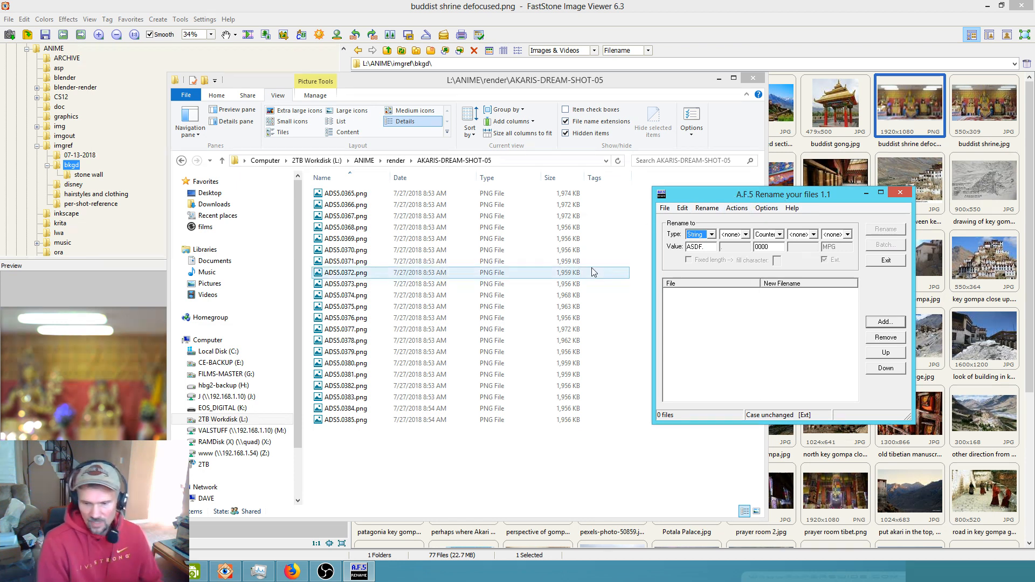
# - Add all the frames from ADS5.0365.png to ADS5.0385.png to the file list of A.F.5 Rename your files
pyautogui.click(353, 199)
pyautogui.keyDown('shift'); pyautogui.click(348, 419); pyautogui.keyUp('shift')
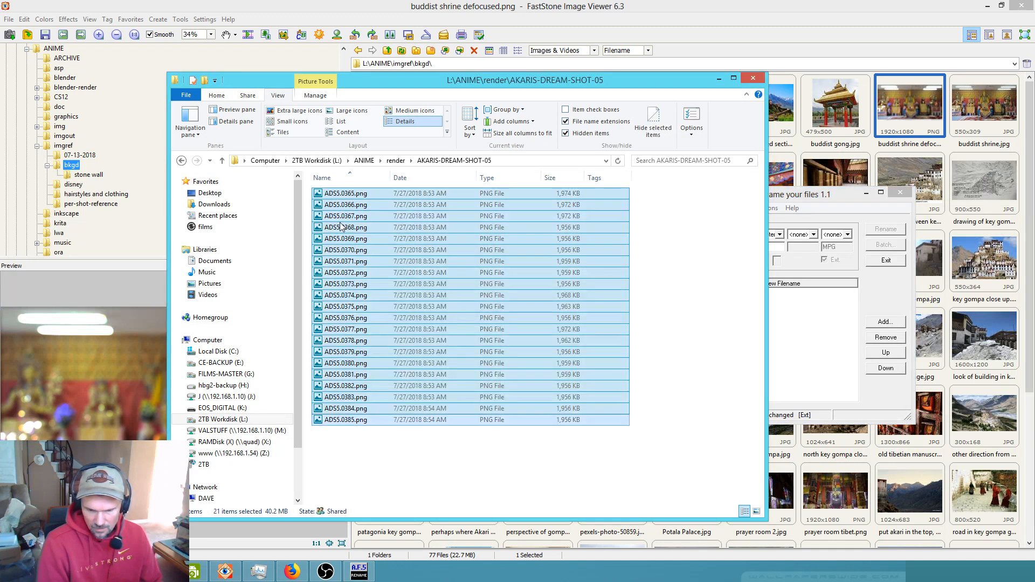
pyautogui.moveTo(343, 199); pyautogui.dragTo(853, 291)
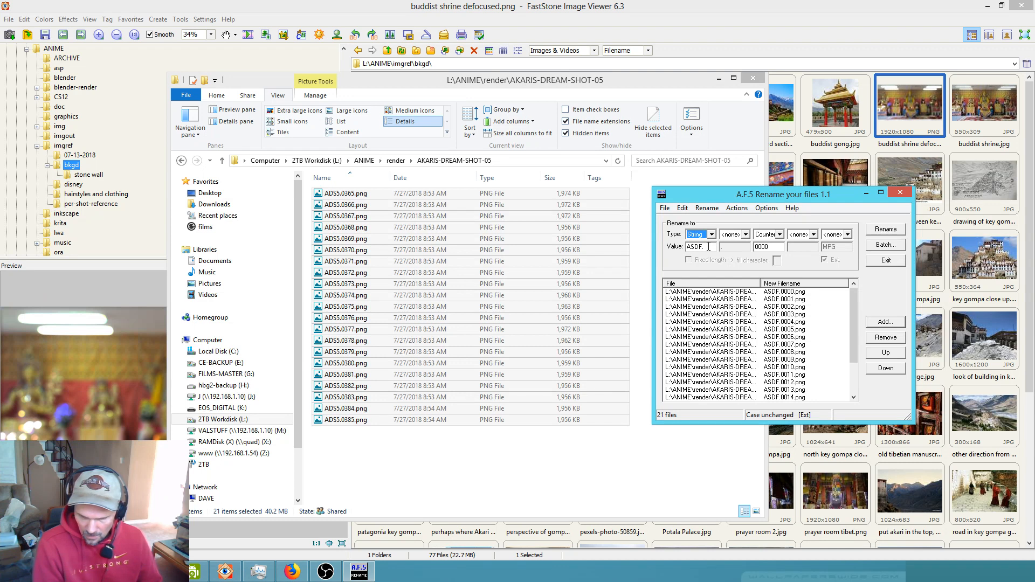
# - Rename the listed frames with the string "ADS5." followed by a counter starting at 0000, and close the renaming tool
pyautogui.moveTo(708, 246); pyautogui.dragTo(658, 244)
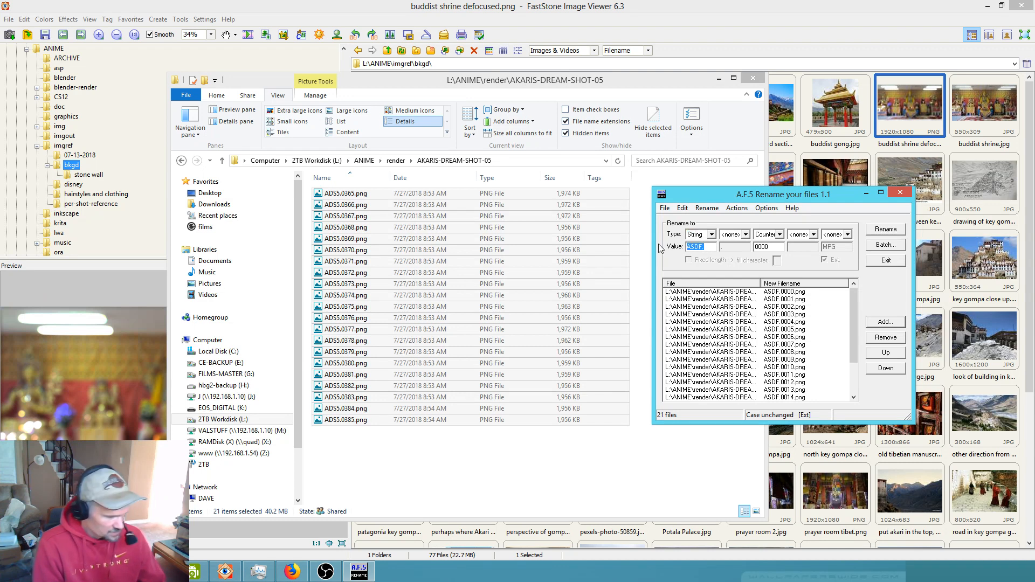
pyautogui.write('ADS5')
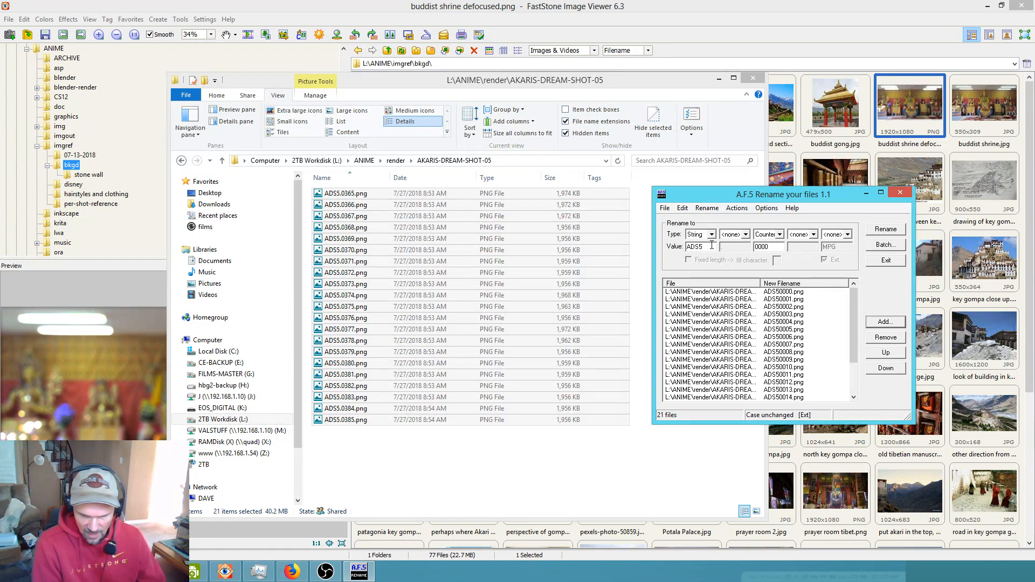
pyautogui.write('.')
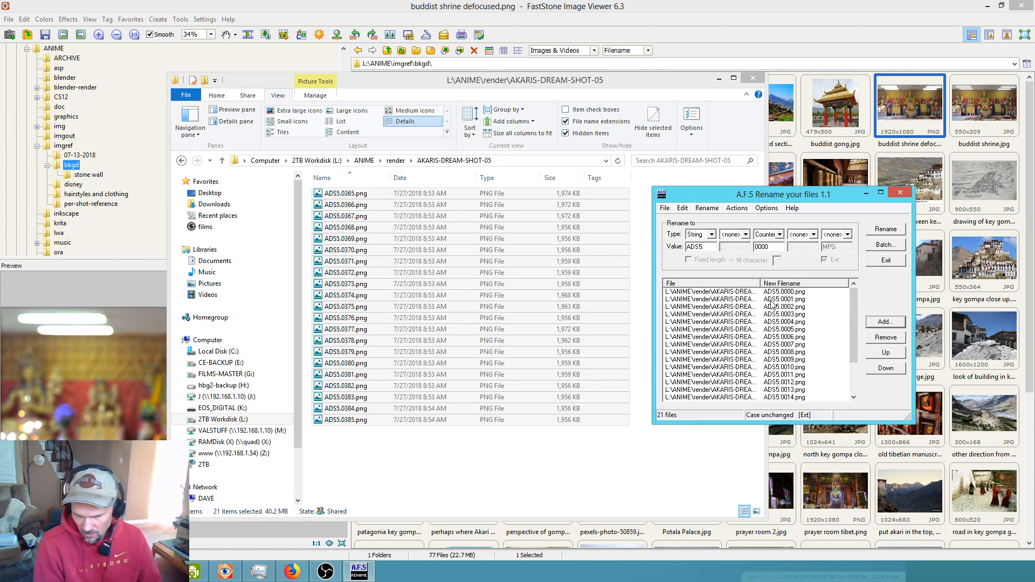
pyautogui.click(886, 230)
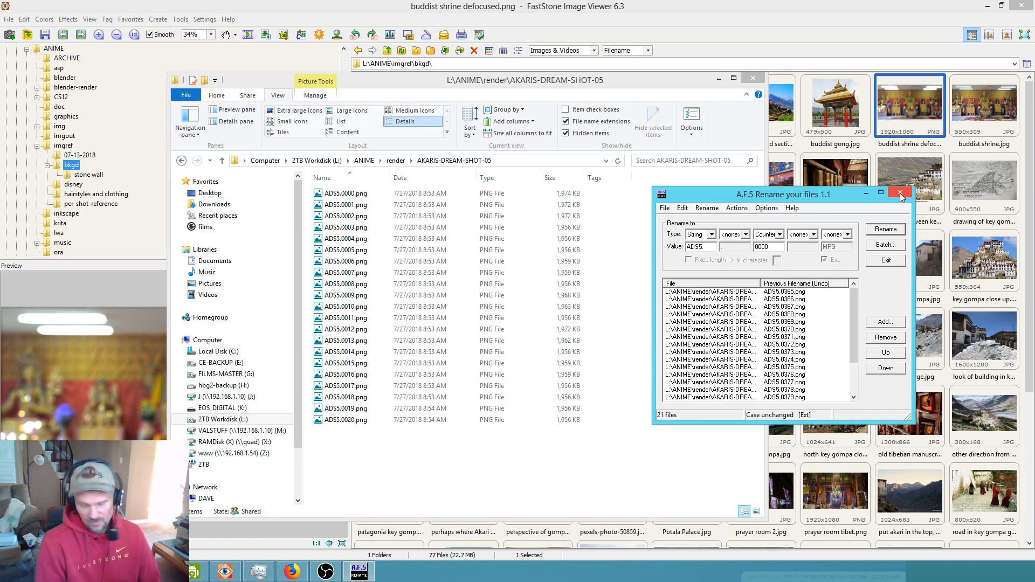
pyautogui.moveTo(849, 201)
pyautogui.mouseDown()
pyautogui.moveTo(787, 147)
pyautogui.moveTo(849, 201)
pyautogui.mouseUp()
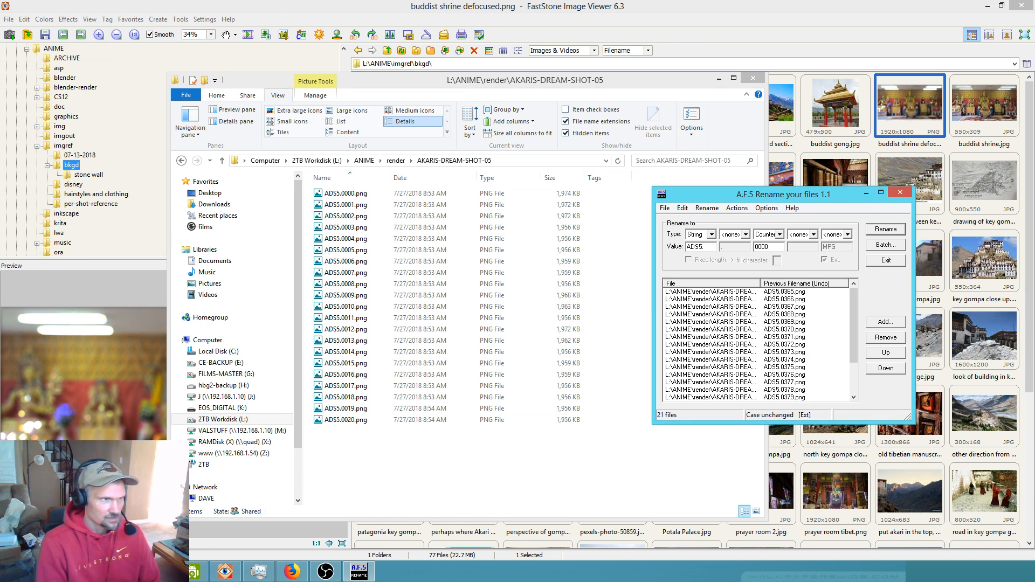
pyautogui.click(867, 193)
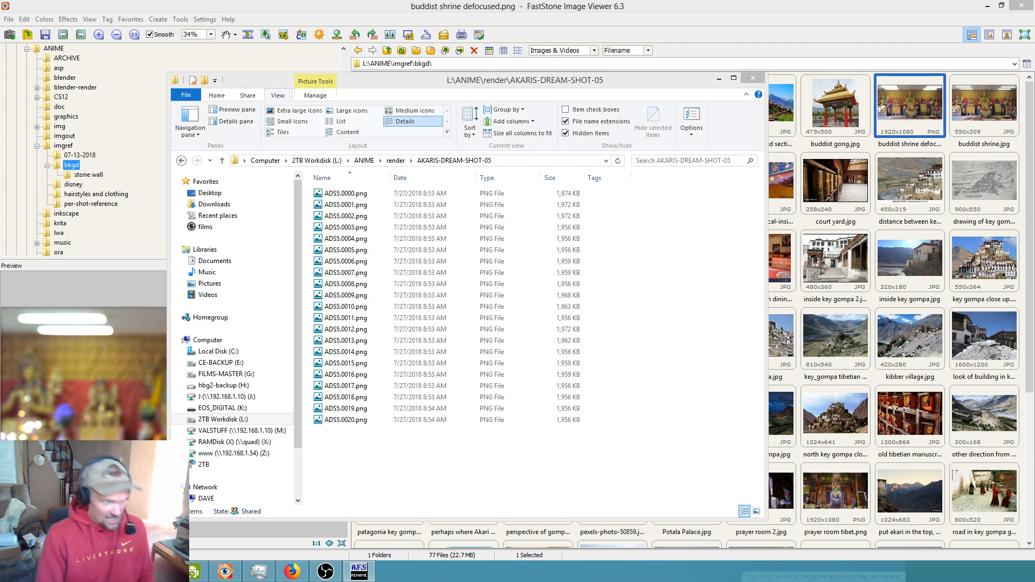
pyautogui.hotkey('alt', 'F4')
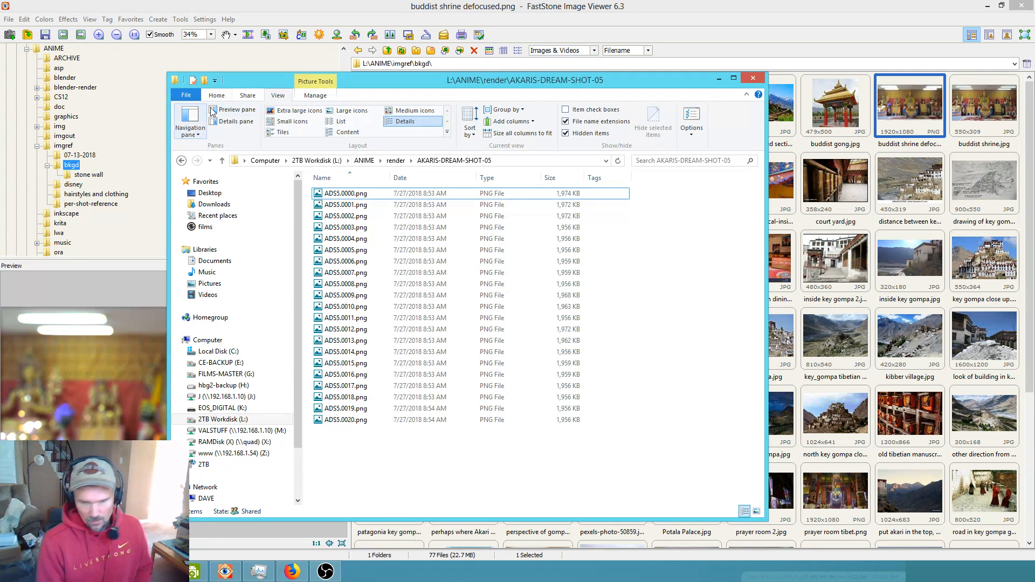
# - Import ADS5.0000.png from AKARIS-DREAM-SHOT-05 into the Vegas Pro project media as an image sequence ending at image 20
pyautogui.moveTo(539, 2); pyautogui.dragTo(701, 156)
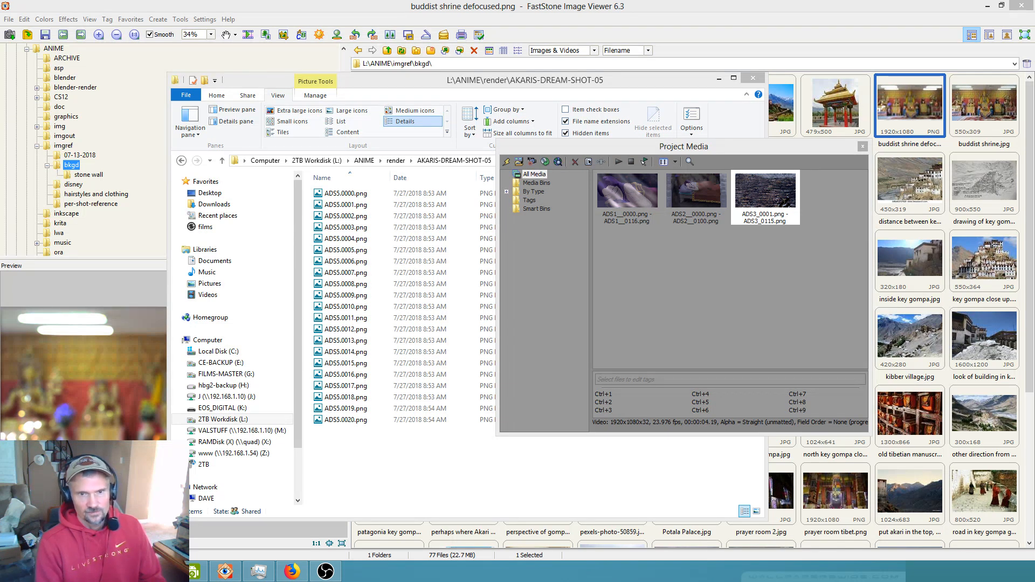
pyautogui.click(506, 162)
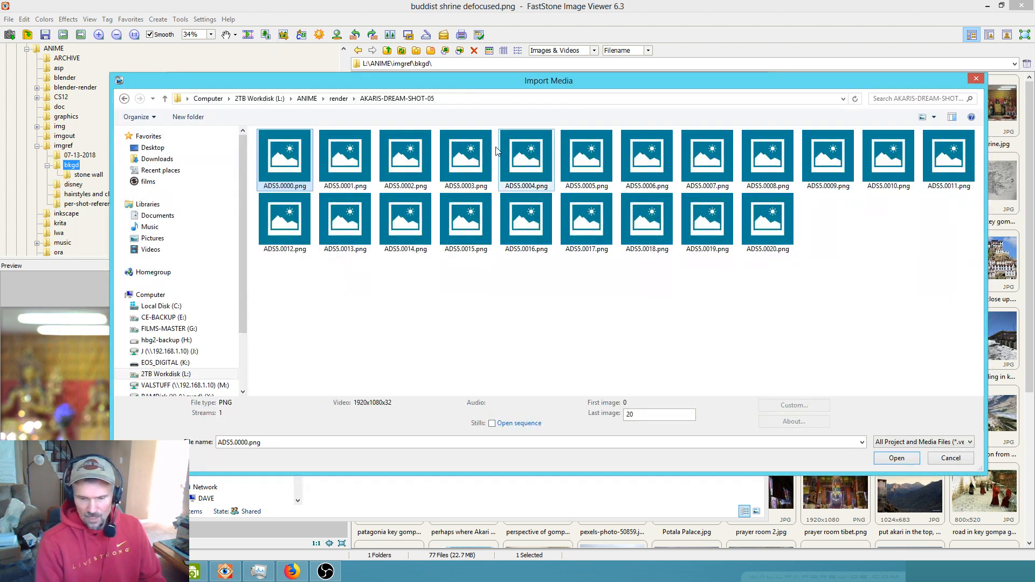
pyautogui.click(339, 98)
pyautogui.doubleClick(323, 195)
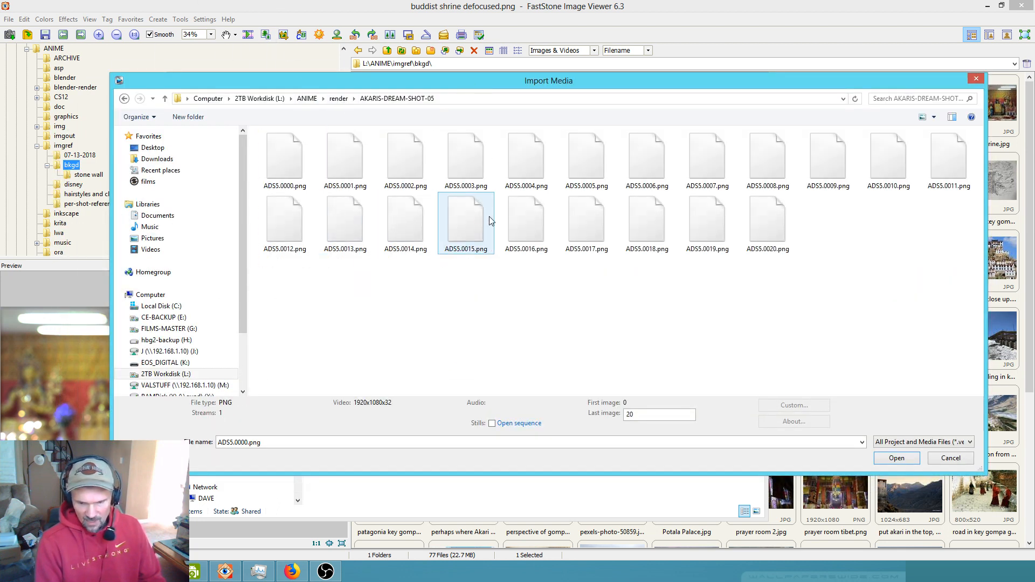
pyautogui.click(290, 155)
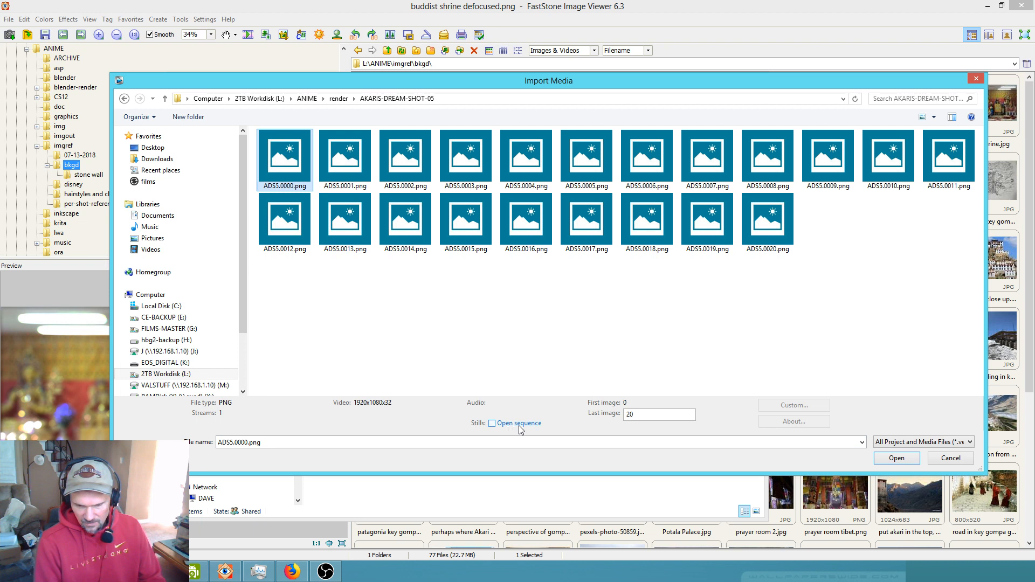
pyautogui.click(492, 424)
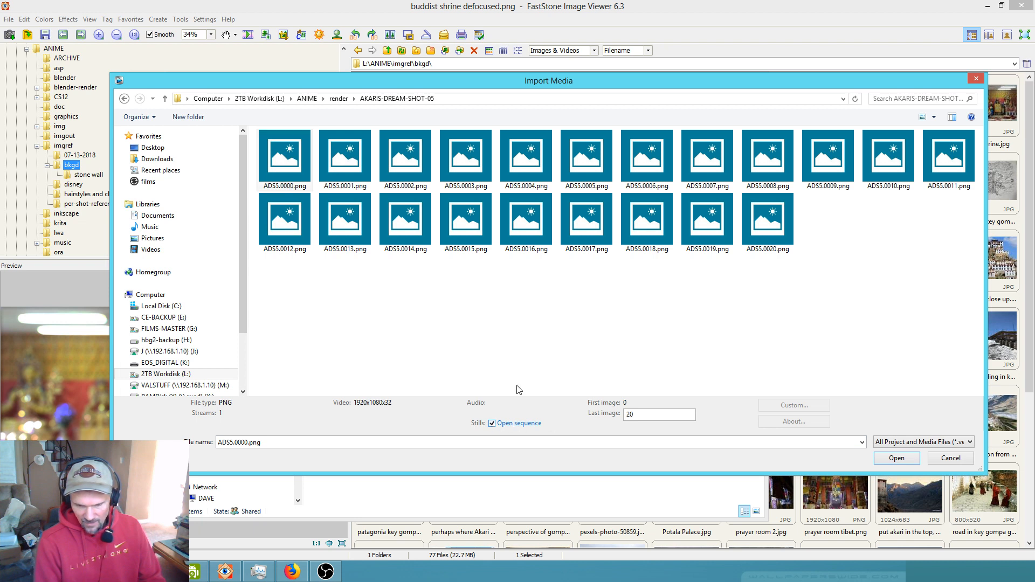
pyautogui.click(910, 460)
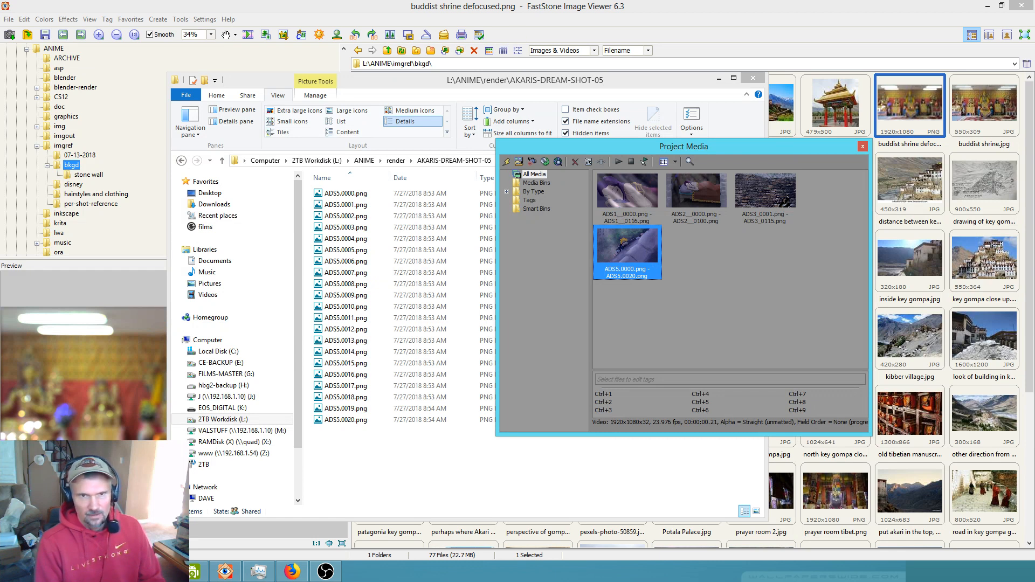
# - Close Project Media, enlarge the Vegas Pro window and place the ADS5 image sequence on a new fourth track after the ADS3 clip
pyautogui.moveTo(572, 0); pyautogui.dragTo(540, 127)
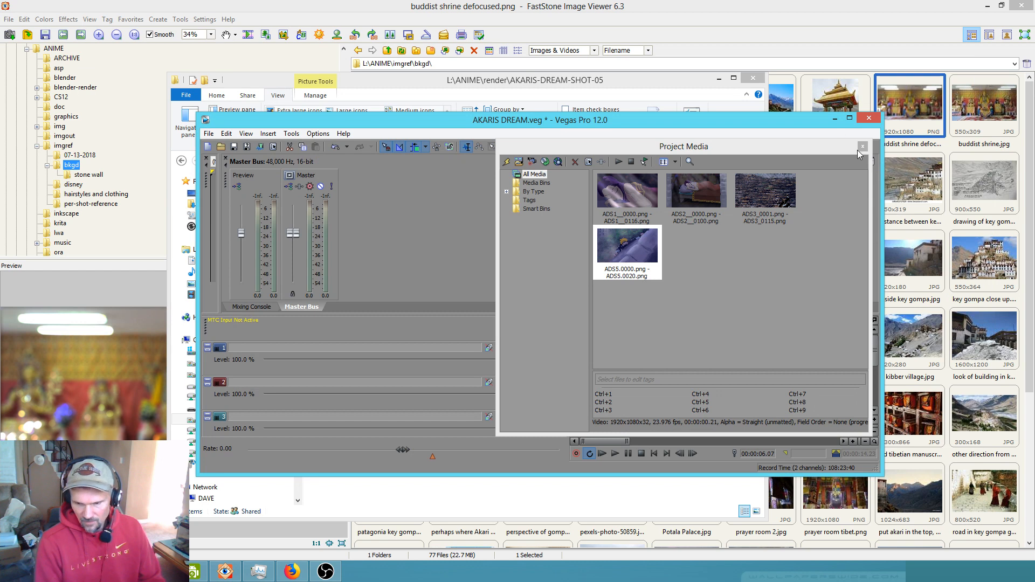
pyautogui.click(830, 147)
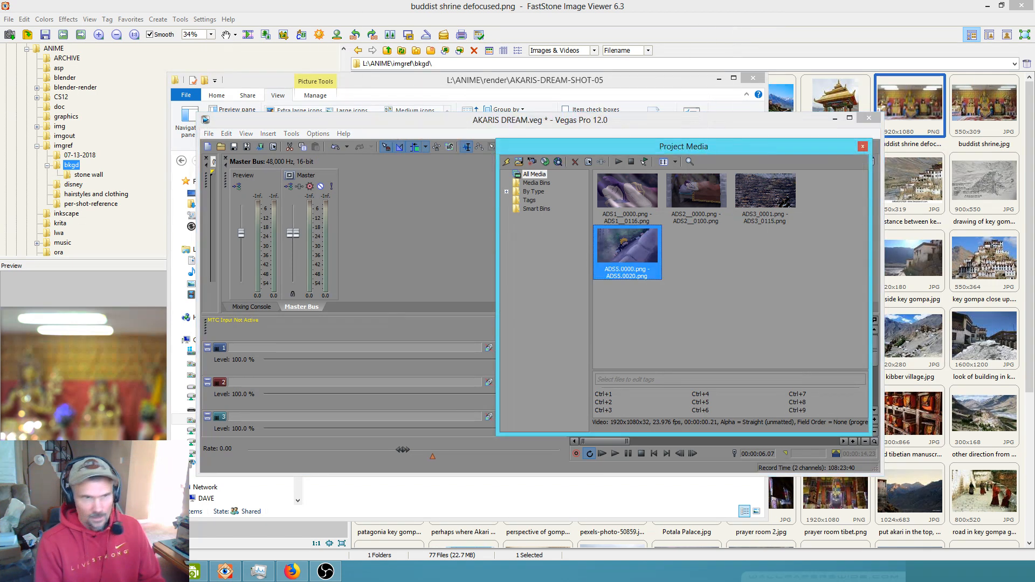
pyautogui.click(863, 146)
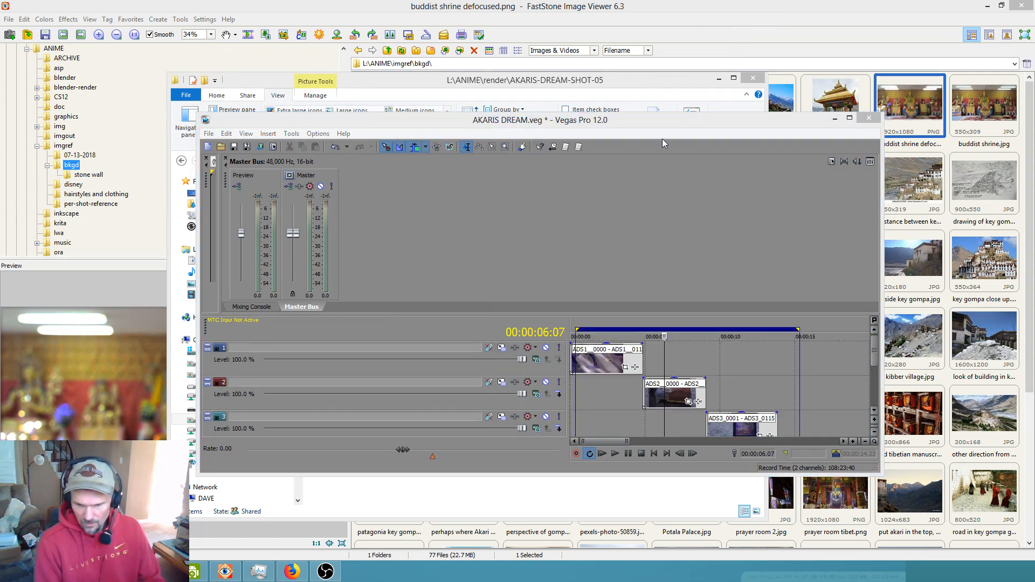
pyautogui.moveTo(661, 121); pyautogui.dragTo(650, 85)
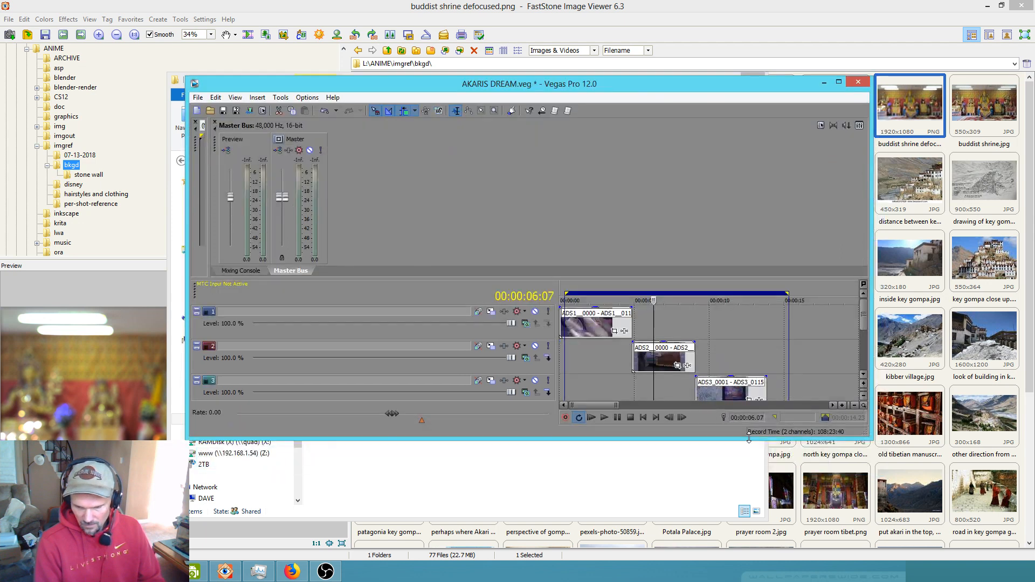
pyautogui.moveTo(749, 435); pyautogui.dragTo(749, 502)
pyautogui.click(815, 430)
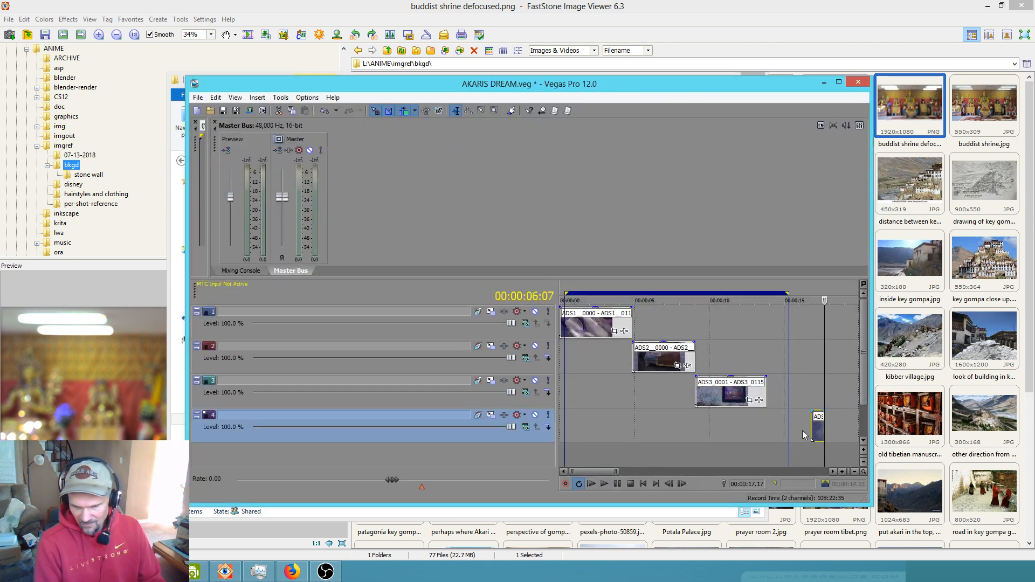
pyautogui.moveTo(655, 76); pyautogui.dragTo(655, 0)
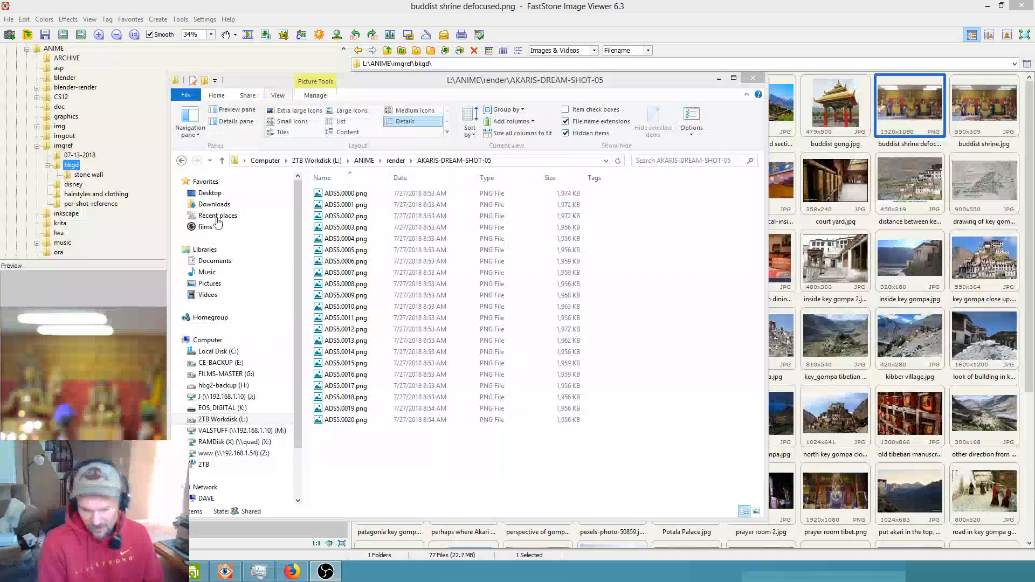
# - Switch to the file browser, open the AKARIS-DREAM-SHOT-04 render folder and move its window off this screen
pyautogui.hotkey('alt', 'Tab')
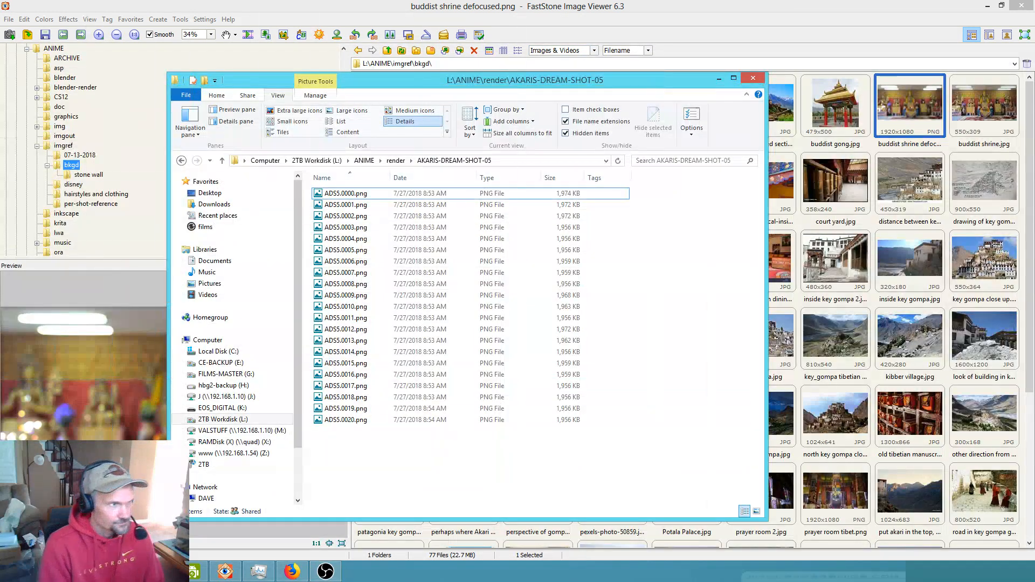
pyautogui.hotkey('alt', 'Tab')
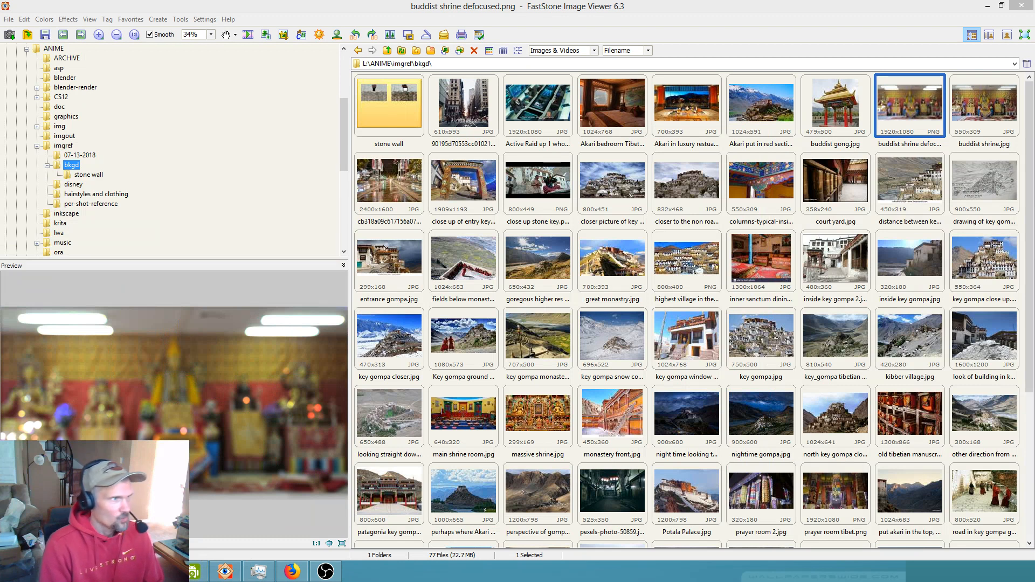
pyautogui.hotkey('alt', 'Tab')
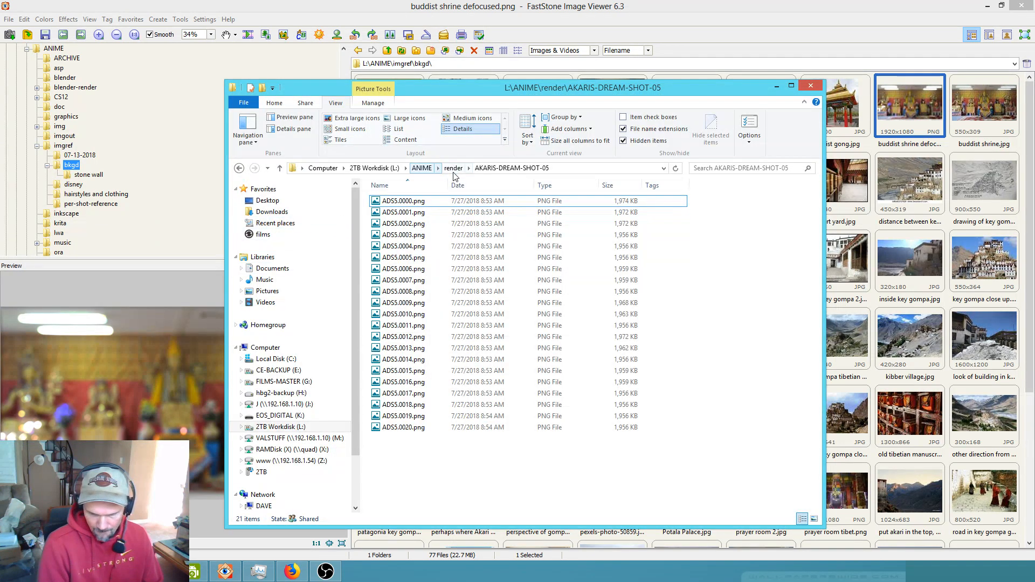
pyautogui.click(453, 168)
pyautogui.doubleClick(419, 234)
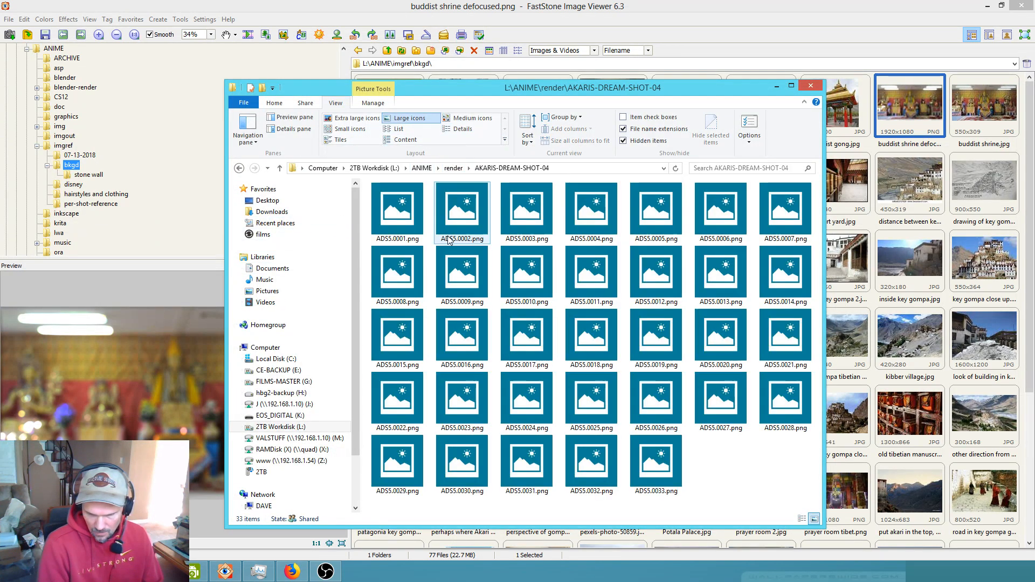
pyautogui.moveTo(559, 89); pyautogui.dragTo(0, 22)
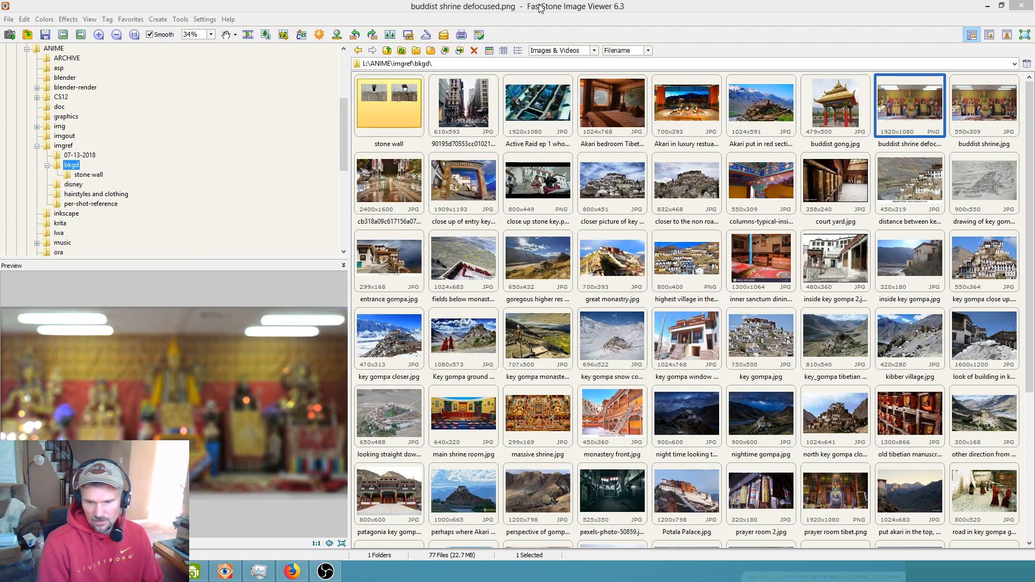
# - Open the akari-sleeping scene in OpenToonz and enter the sub_12 sub-scene that starts at frame 386 of Col6
pyautogui.click(986, 7)
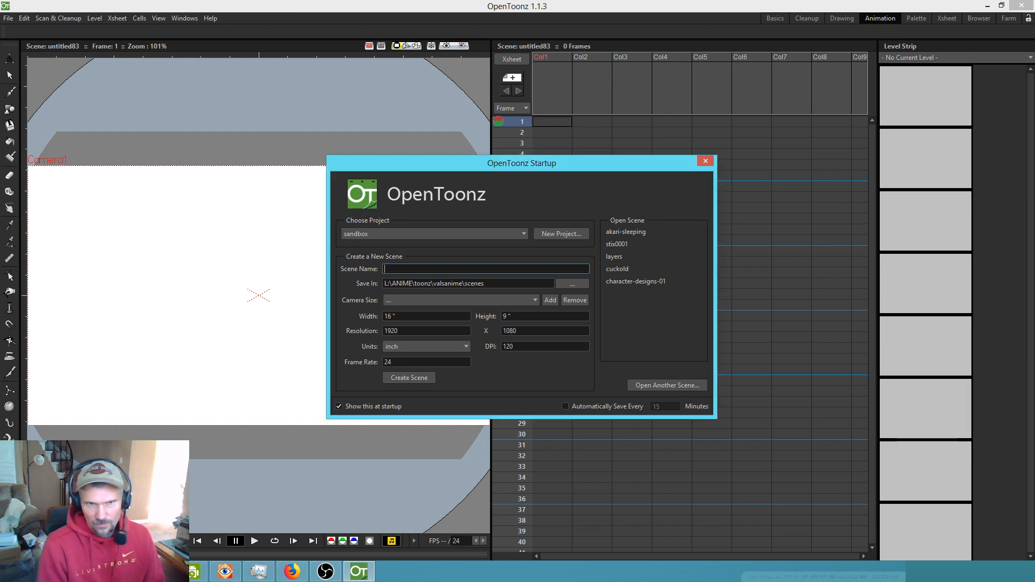
pyautogui.click(627, 231)
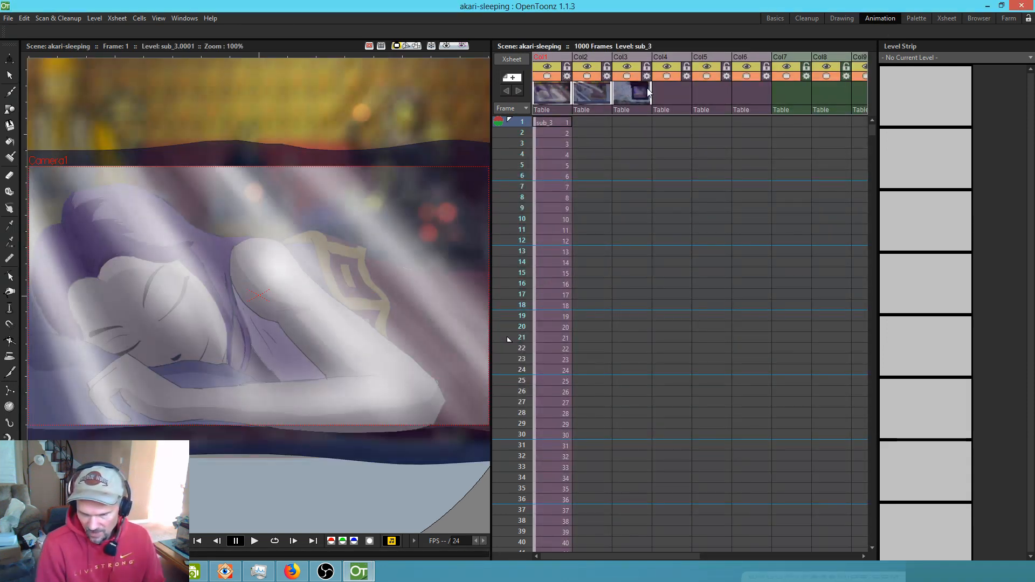
pyautogui.click(749, 121)
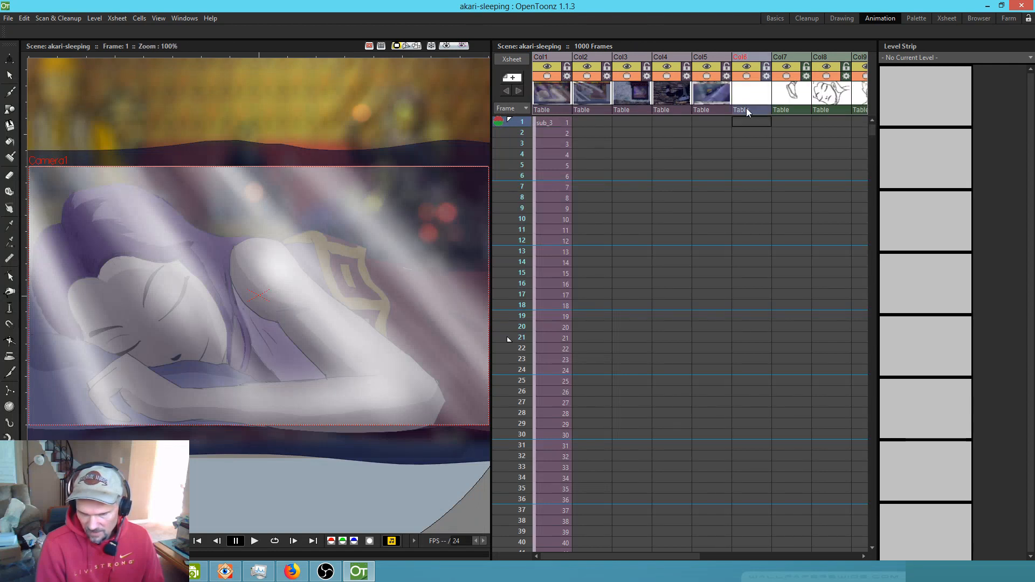
pyautogui.scroll(-20, 755, 178)
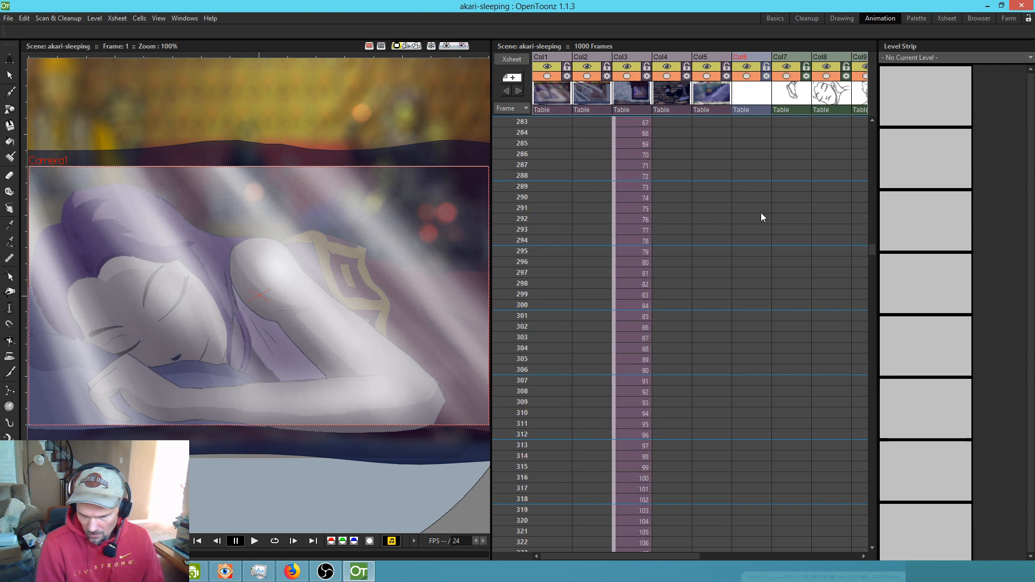
pyautogui.scroll(-11, 764, 208)
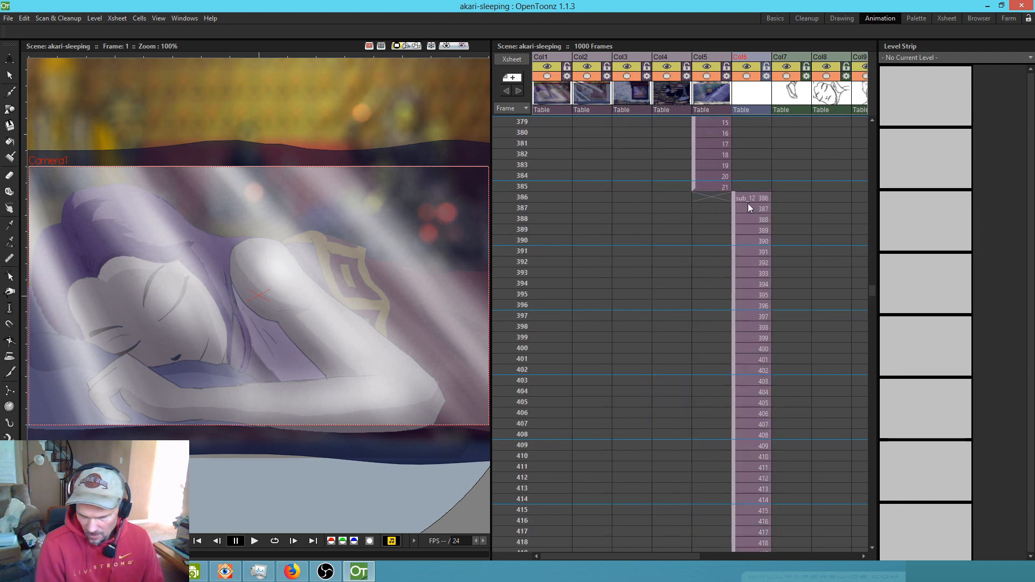
pyautogui.click(748, 198)
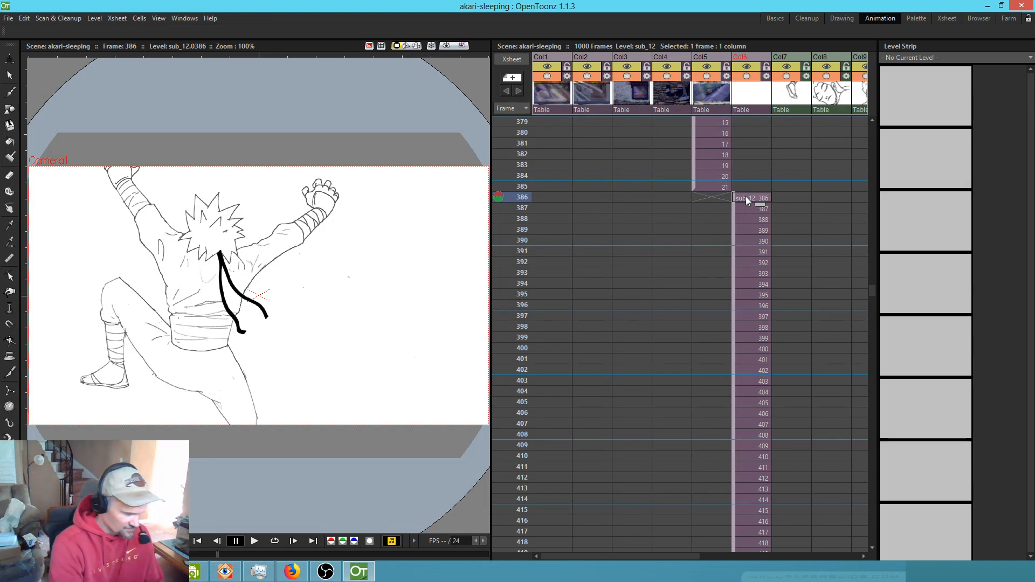
pyautogui.doubleClick(746, 196)
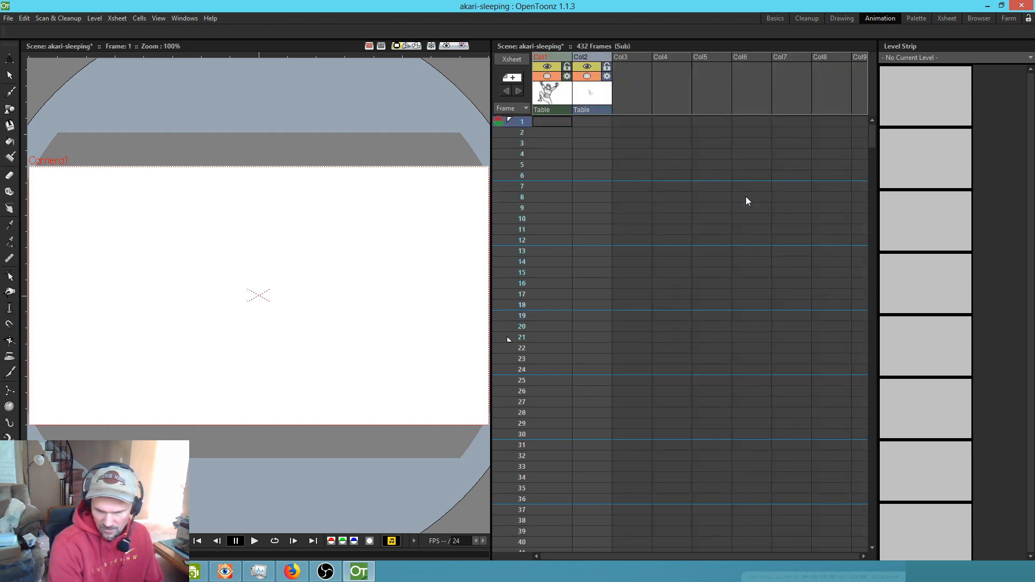
# - Move the cells of frames 386 to 432 in both sub-scene columns up so they start at frame 1
pyautogui.scroll(-20, 561, 196)
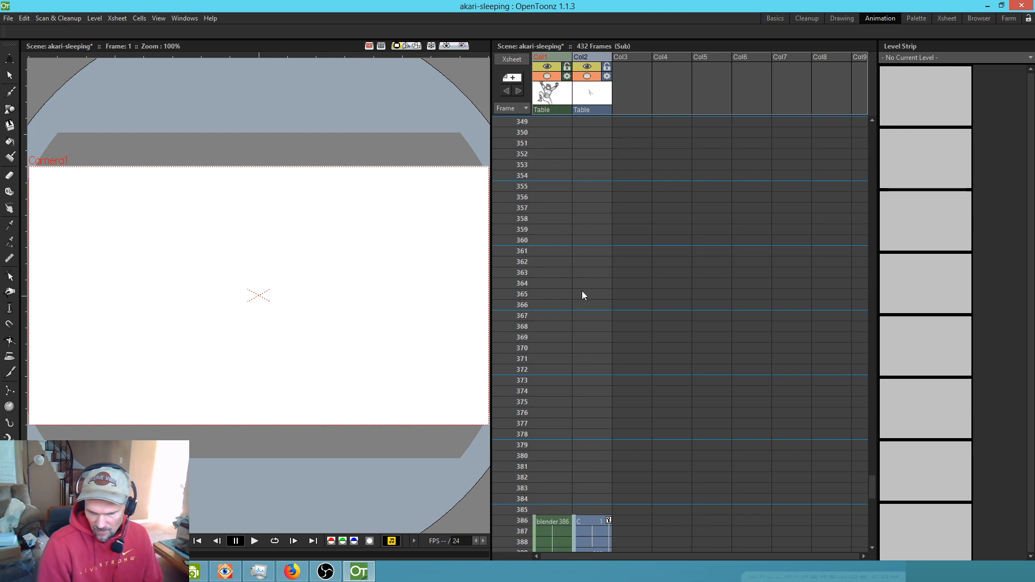
pyautogui.scroll(-4, 580, 295)
pyautogui.scroll(2, 575, 293)
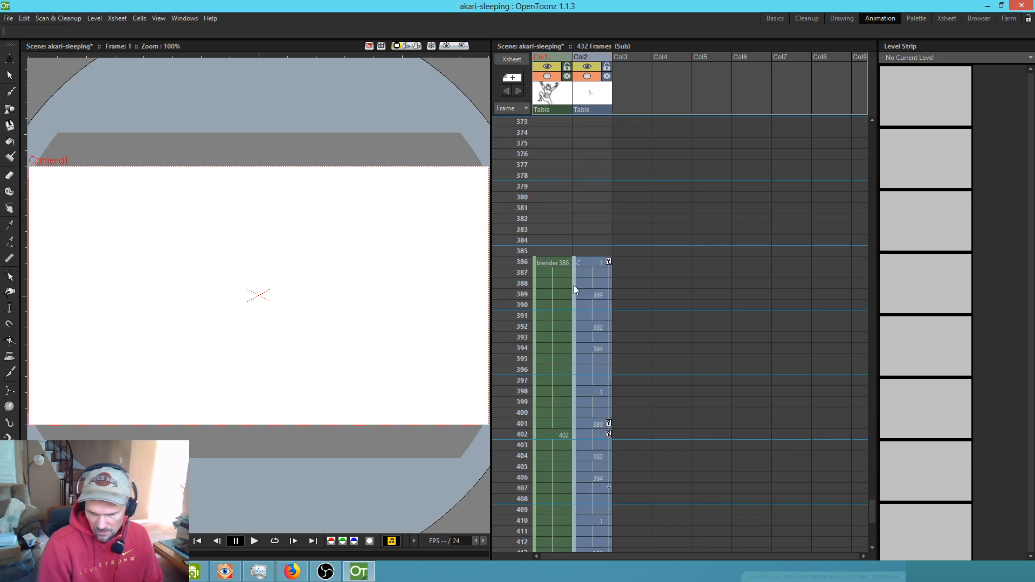
pyautogui.click(543, 262)
pyautogui.scroll(-2, 548, 293)
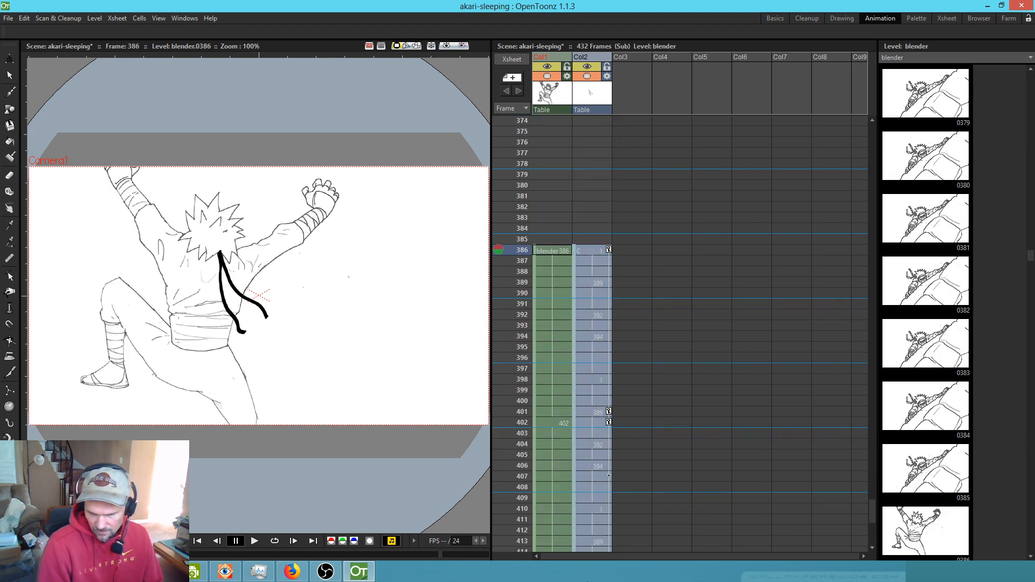
pyautogui.scroll(-5, 598, 553)
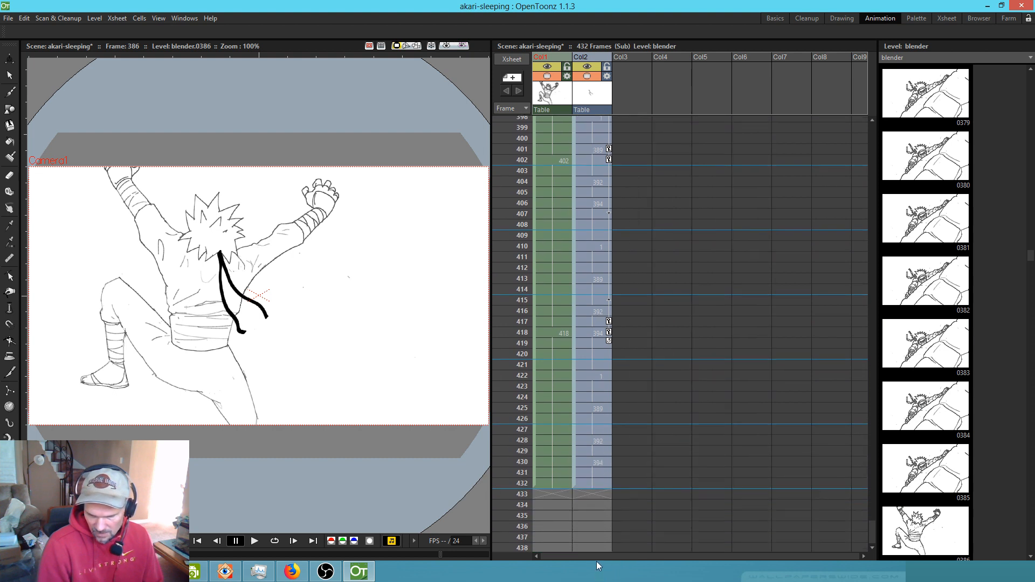
pyautogui.moveTo(610, 473); pyautogui.dragTo(600, 480)
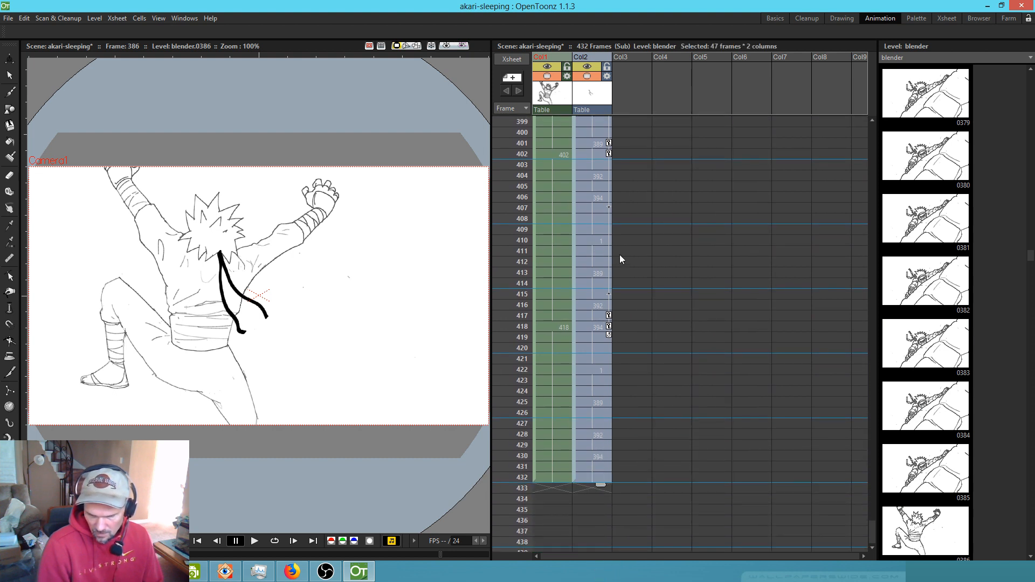
pyautogui.scroll(5, 591, 194)
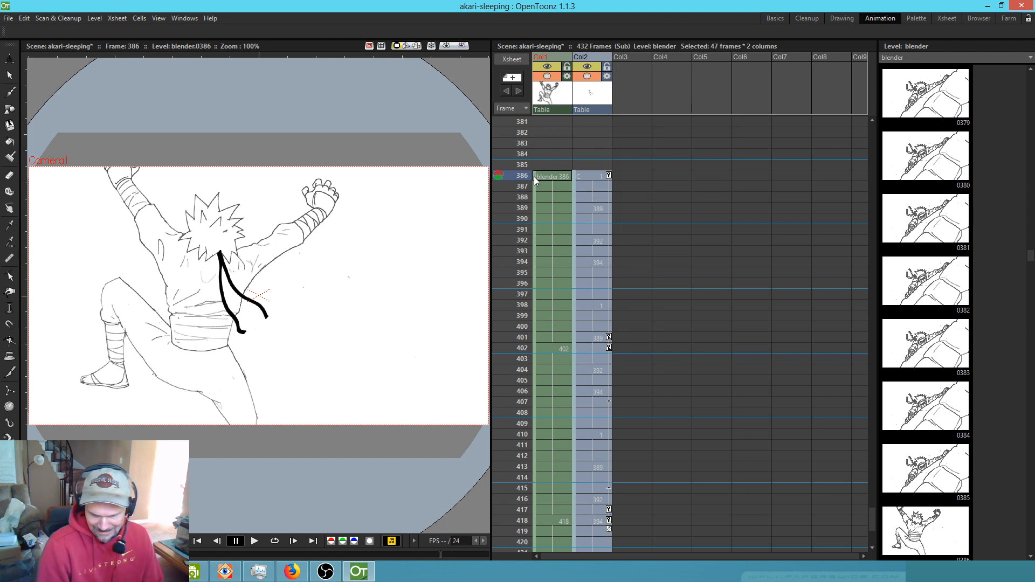
pyautogui.moveTo(534, 176)
pyautogui.mouseDown()
pyautogui.moveTo(527, 33)
pyautogui.moveTo(516, 41)
pyautogui.moveTo(506, 31)
pyautogui.moveTo(529, 63)
pyautogui.moveTo(526, 54)
pyautogui.moveTo(535, 122)
pyautogui.mouseUp()
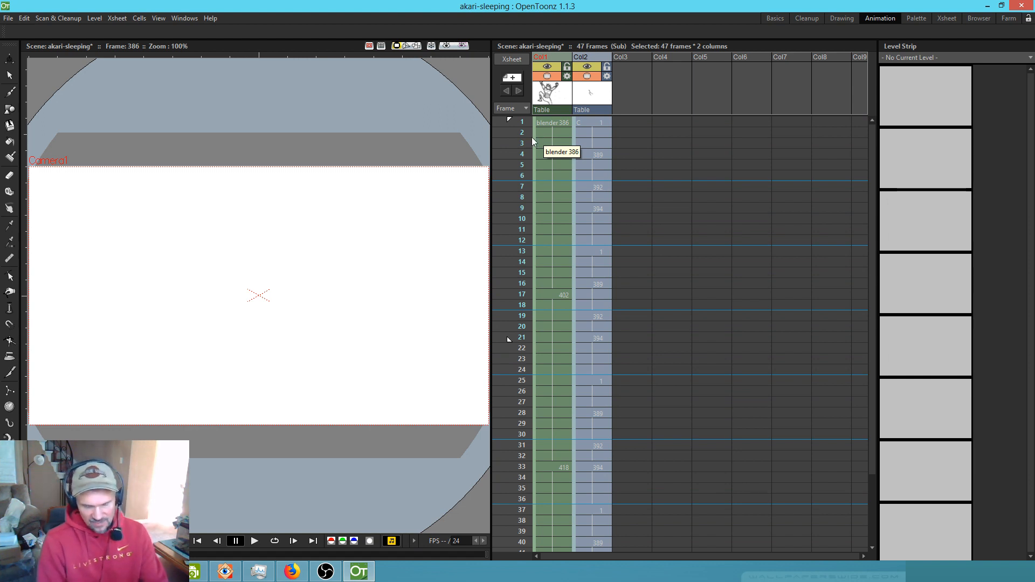
# - Select the Col2 keyframes from frame 386 onward and move them up so the first one sits at frame 1
pyautogui.scroll(-20, 570, 173)
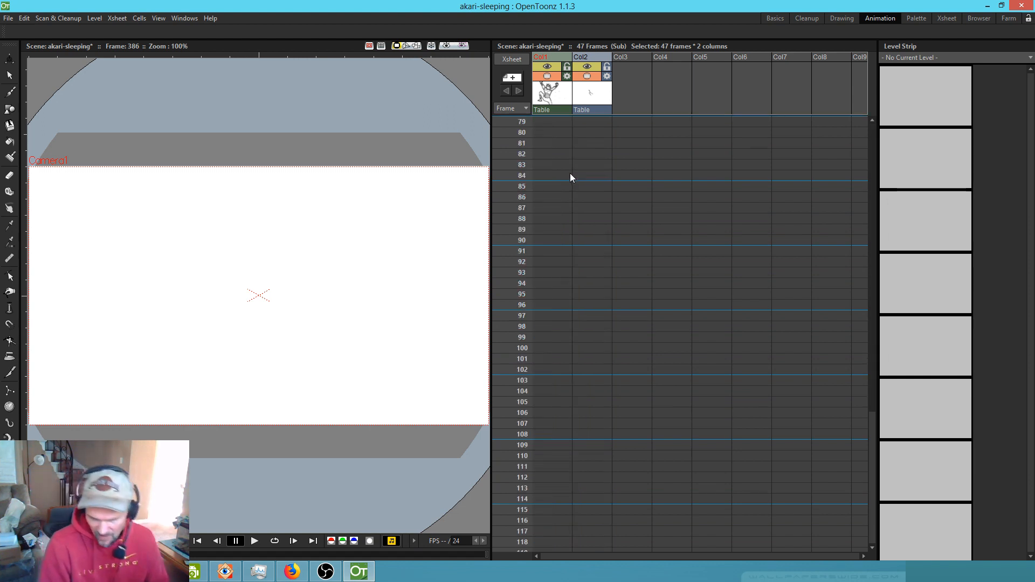
pyautogui.scroll(-15, 598, 191)
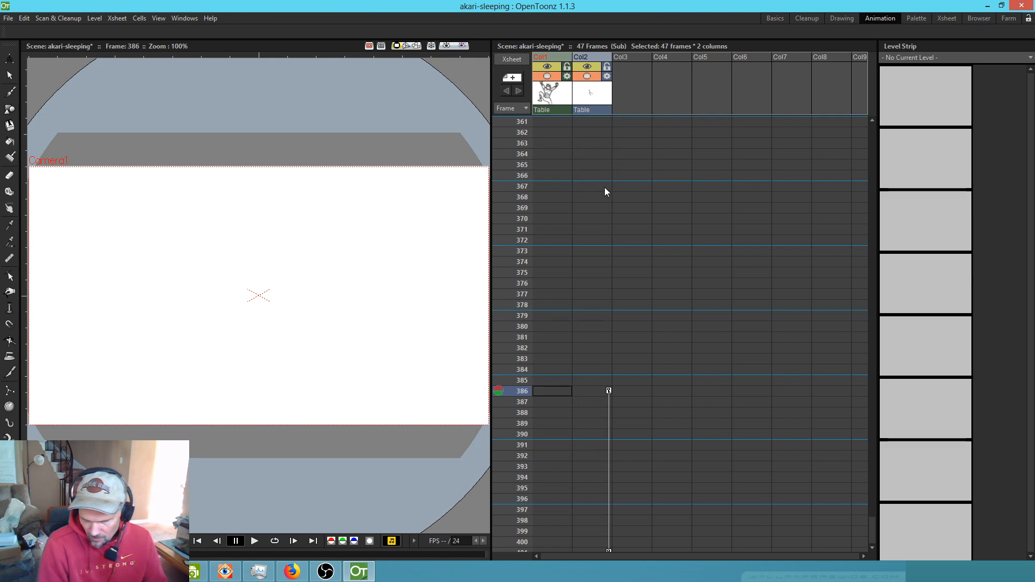
pyautogui.click(609, 196)
pyautogui.scroll(-3, 635, 214)
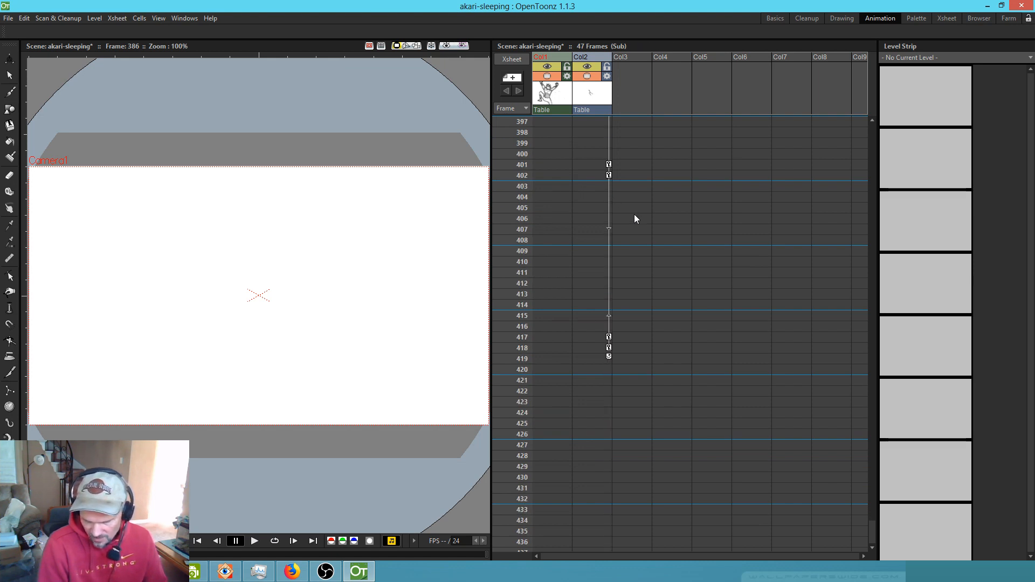
pyautogui.click(610, 347)
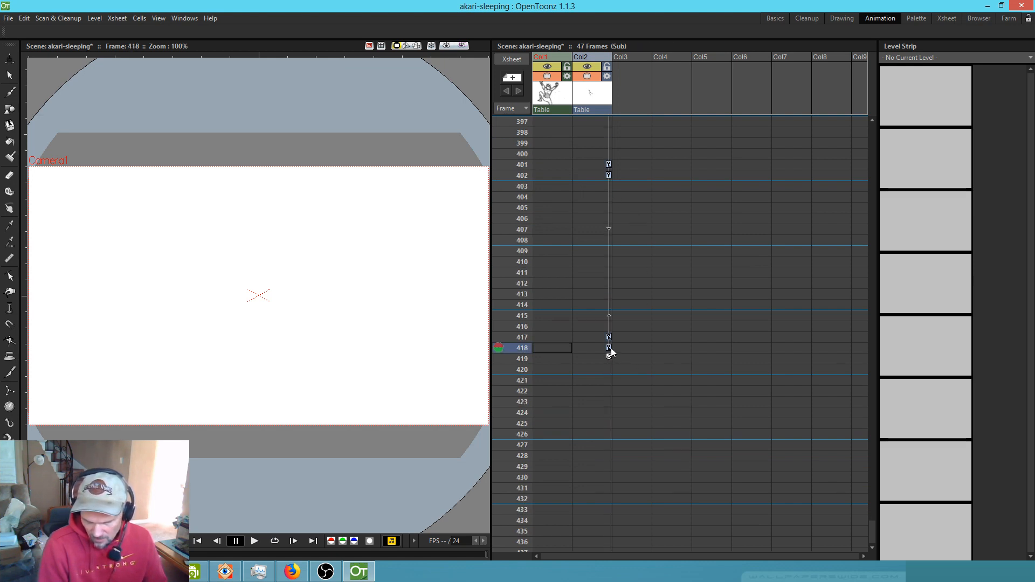
pyautogui.scroll(15, 677, 273)
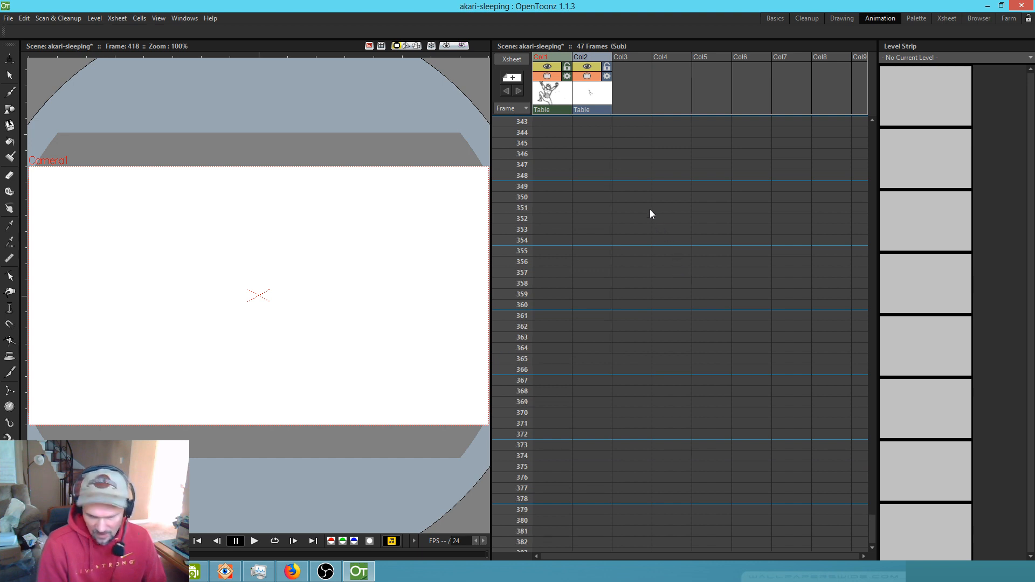
pyautogui.scroll(20, 643, 209)
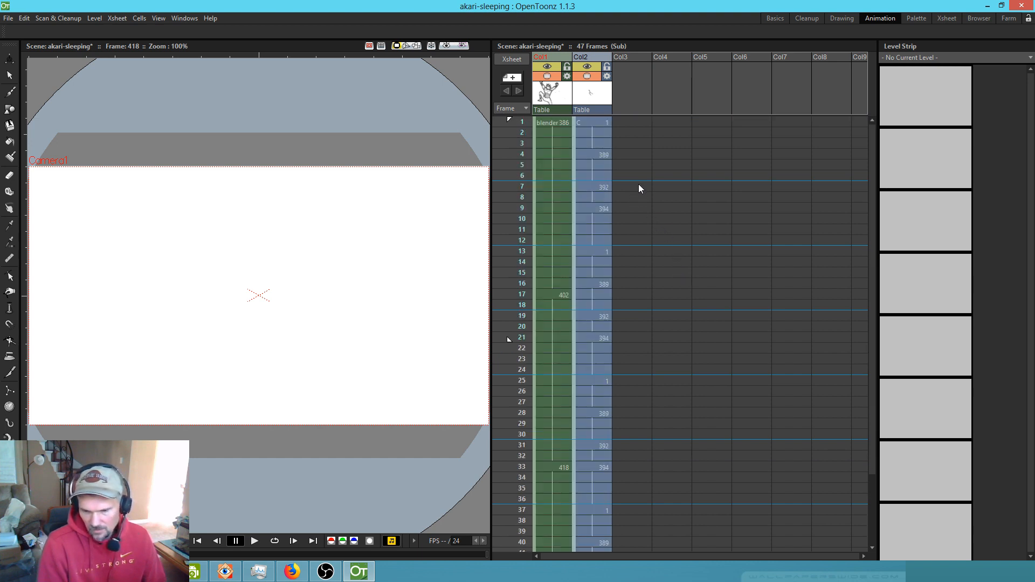
pyautogui.click(603, 125)
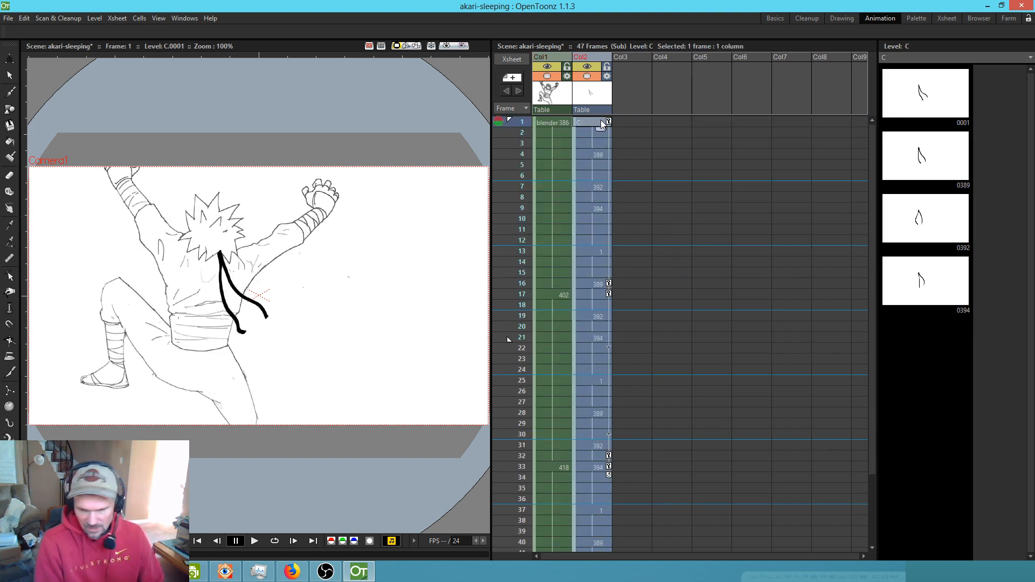
# - Select the first cell of level C and return from the sub-scene to the main xsheet
pyautogui.moveTo(534, 136)
pyautogui.mouseDown()
pyautogui.moveTo(538, 411)
pyautogui.moveTo(534, 233)
pyautogui.mouseUp()
pyautogui.click(593, 123)
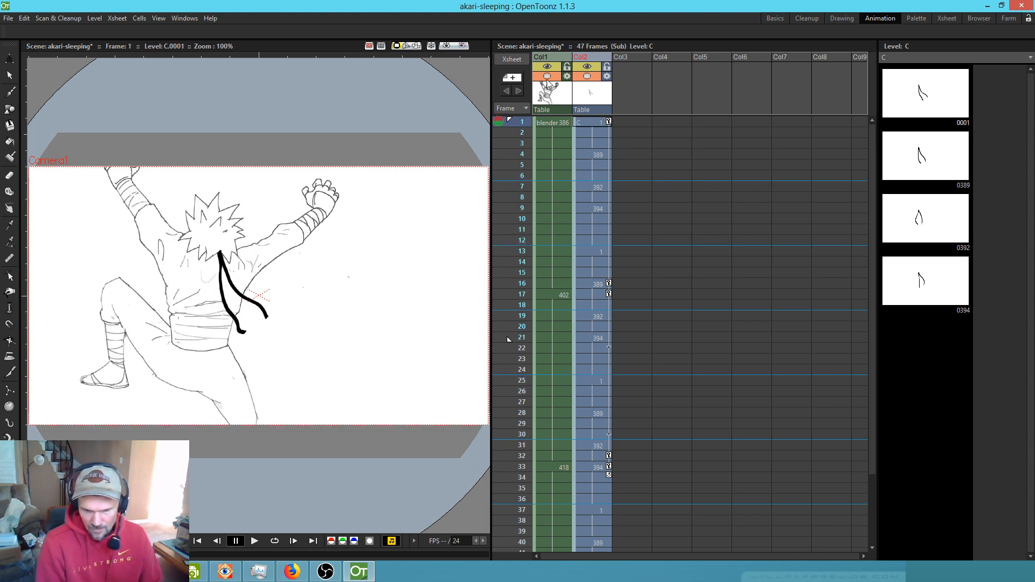
pyautogui.click(591, 125)
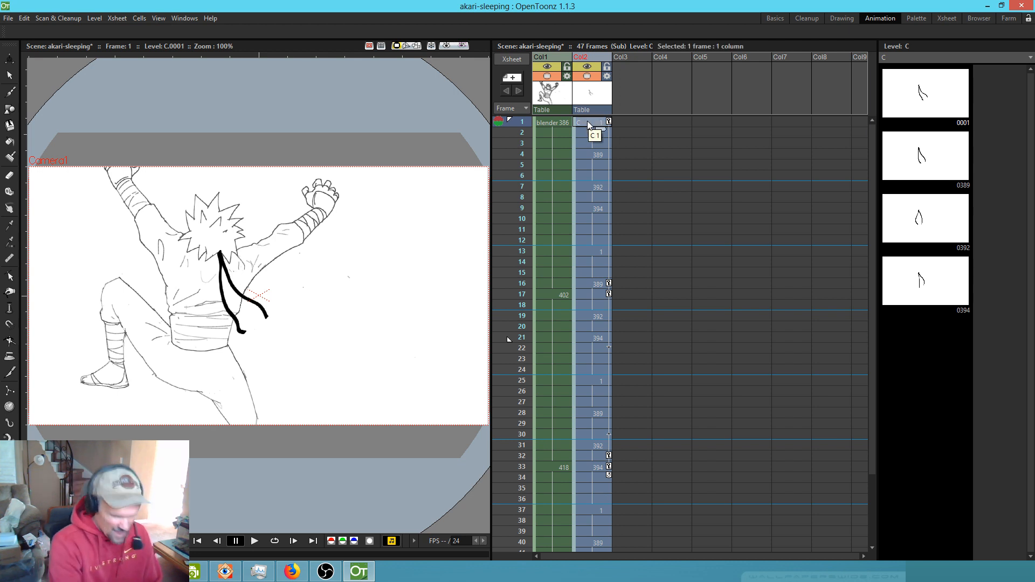
pyautogui.hotkey('ctrl', 'Up')
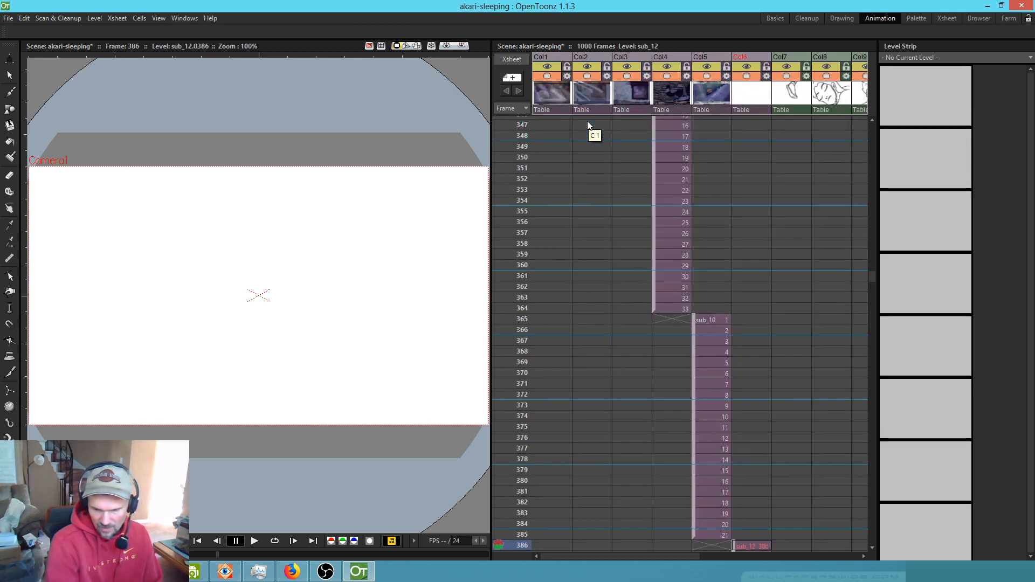
# - Resequence the sub_12 column Col6 so its cells count from 1, and select its first cell at frame 386
pyautogui.scroll(-2, 755, 263)
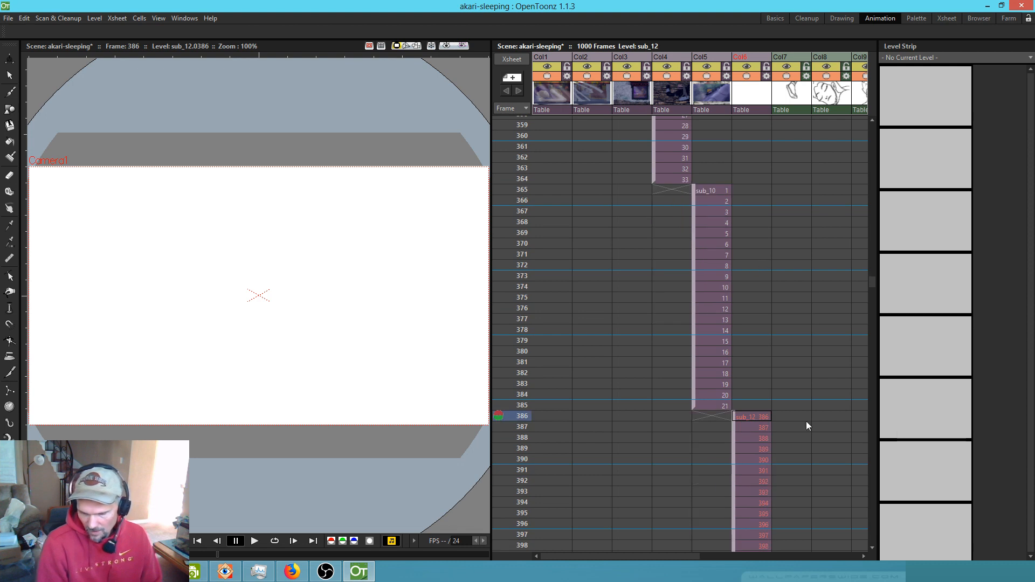
pyautogui.click(748, 418)
pyautogui.hscroll(1, 800, 360)
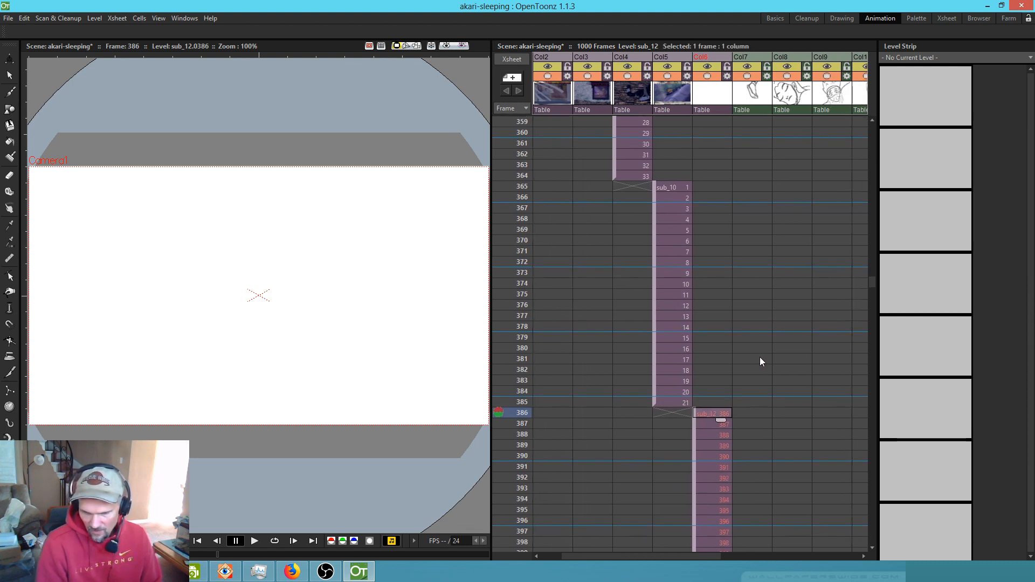
pyautogui.click(713, 97)
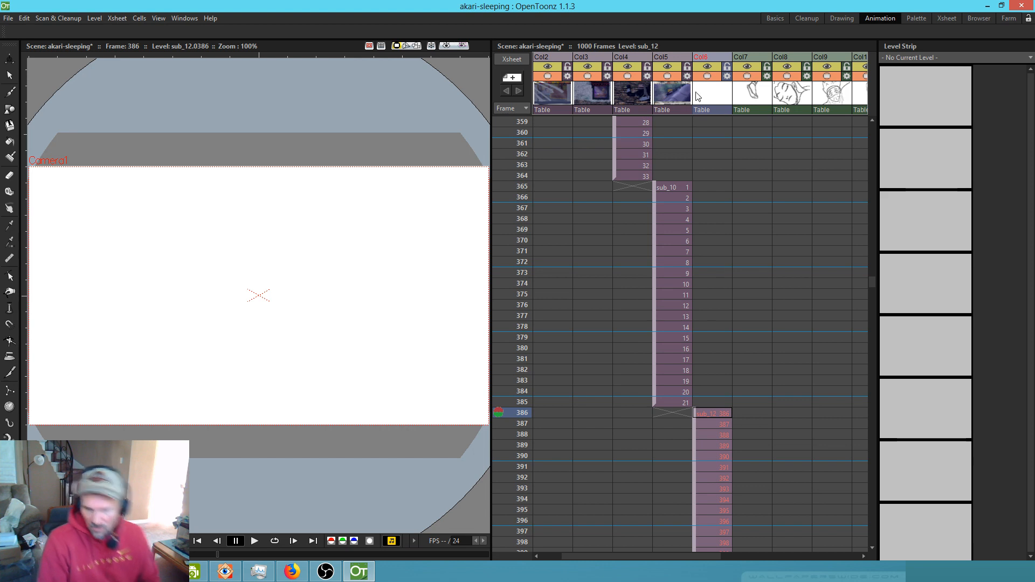
pyautogui.rightClick(710, 101)
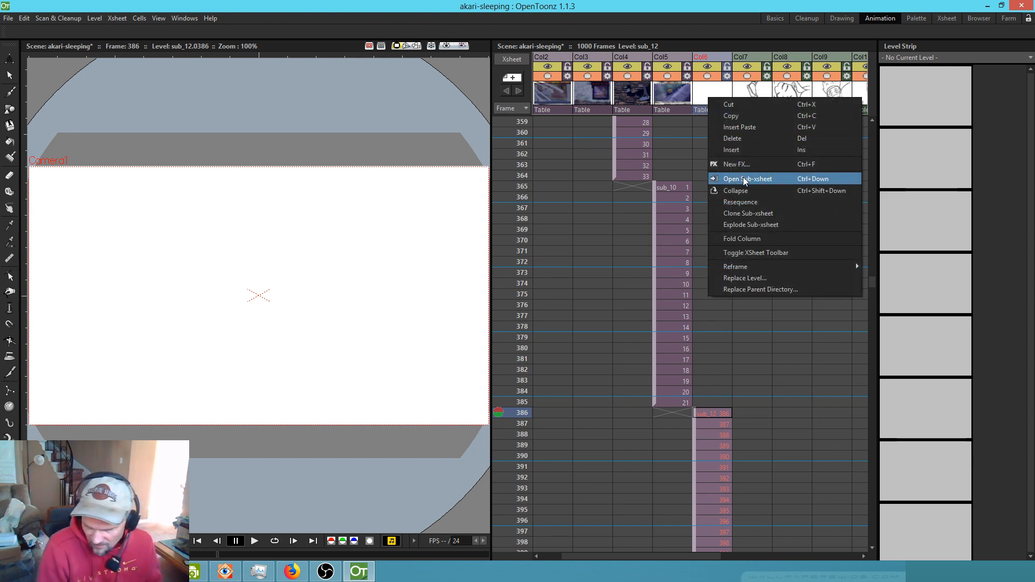
pyautogui.click(745, 201)
pyautogui.moveTo(519, 413)
pyautogui.mouseDown()
pyautogui.moveTo(518, 435)
pyautogui.moveTo(514, 403)
pyautogui.mouseUp()
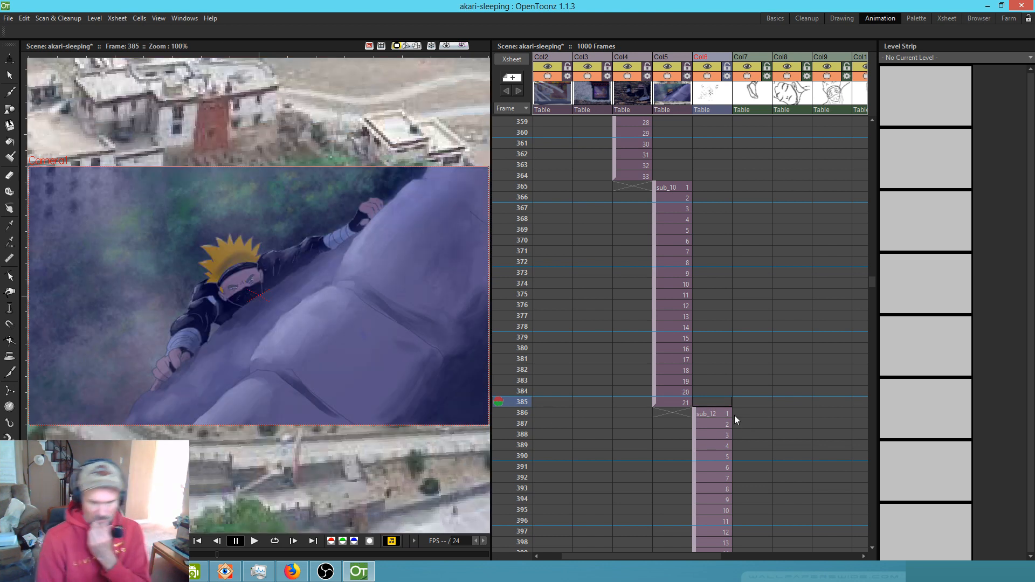
pyautogui.click(714, 413)
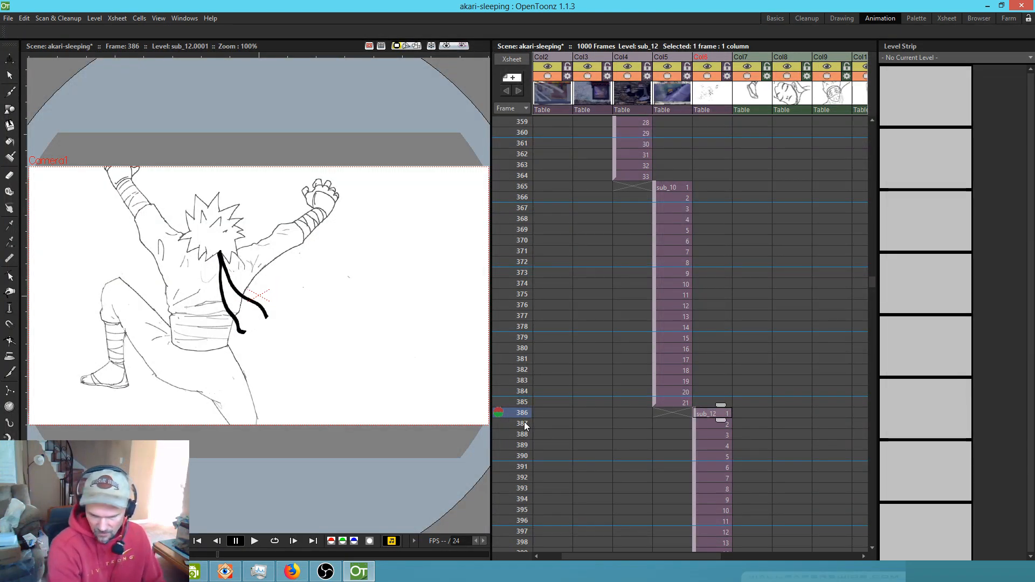
# - Enter the sub_12 sub-scene and set the playback stop marker at its last filled frame, 47
pyautogui.hotkey('shift', 'o')
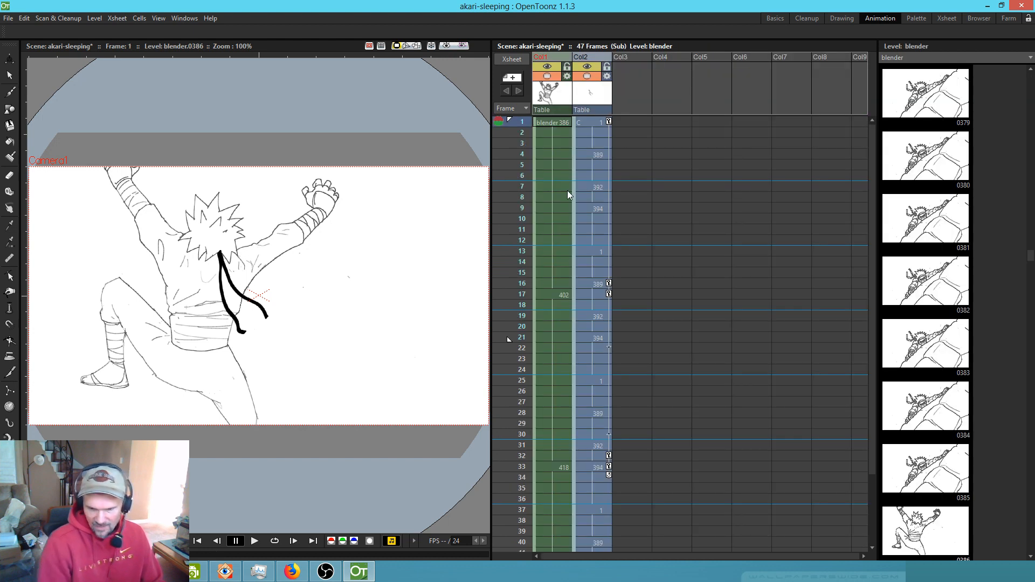
pyautogui.hotkey('shift', 'c')
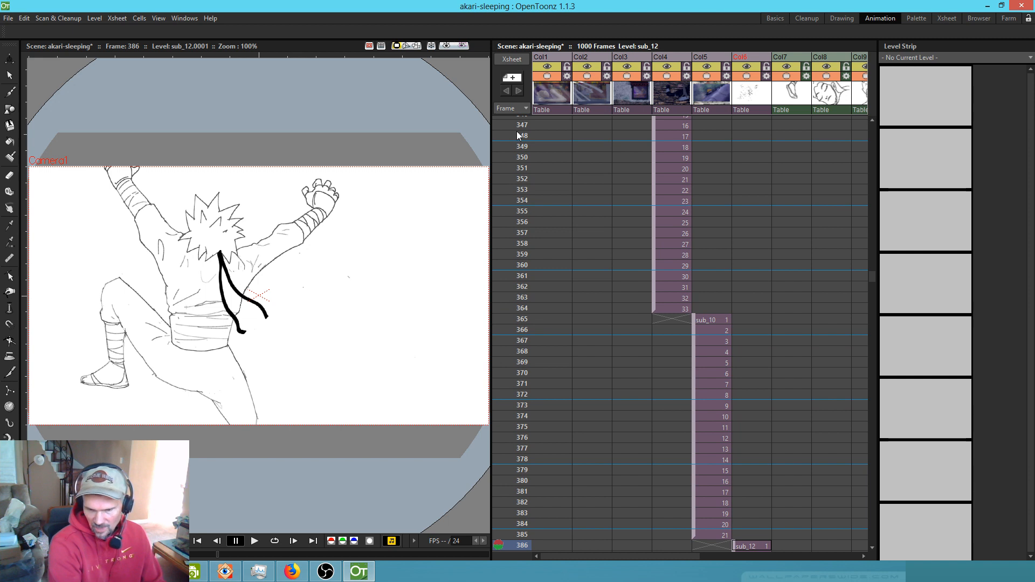
pyautogui.hotkey('shift', 's')
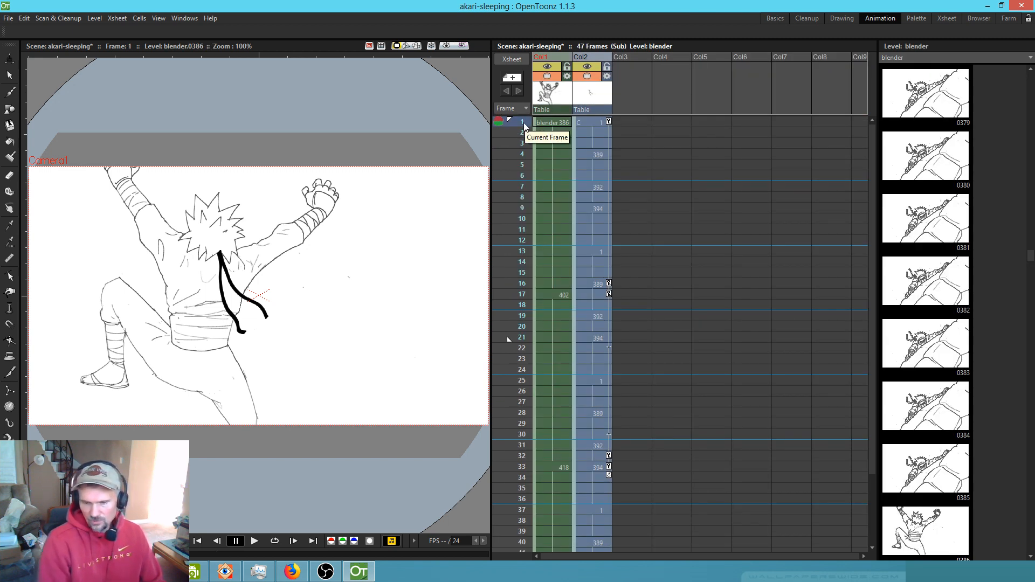
pyautogui.scroll(-3, 526, 265)
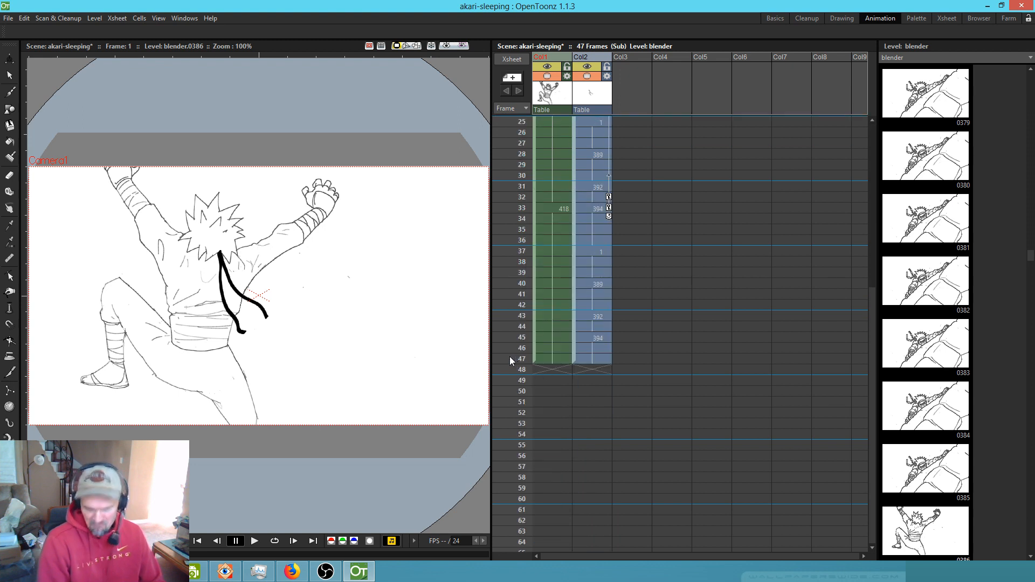
pyautogui.click(510, 358)
pyautogui.rightClick(510, 357)
pyautogui.click(528, 375)
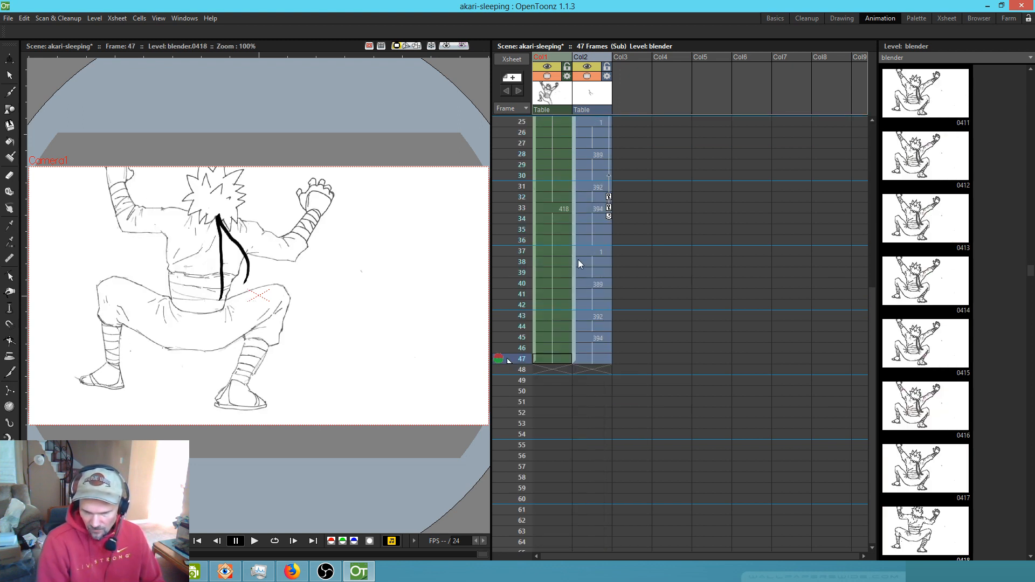
# - Return from the sub_12 sub-scene to the main xsheet
pyautogui.press('Escape')
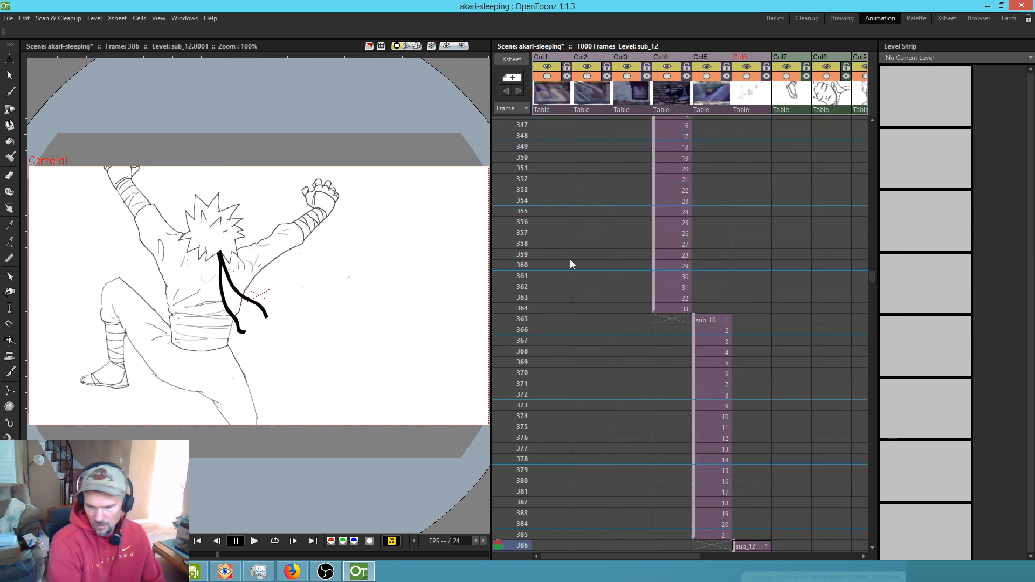
pyautogui.press('Return')
pyautogui.press('Escape')
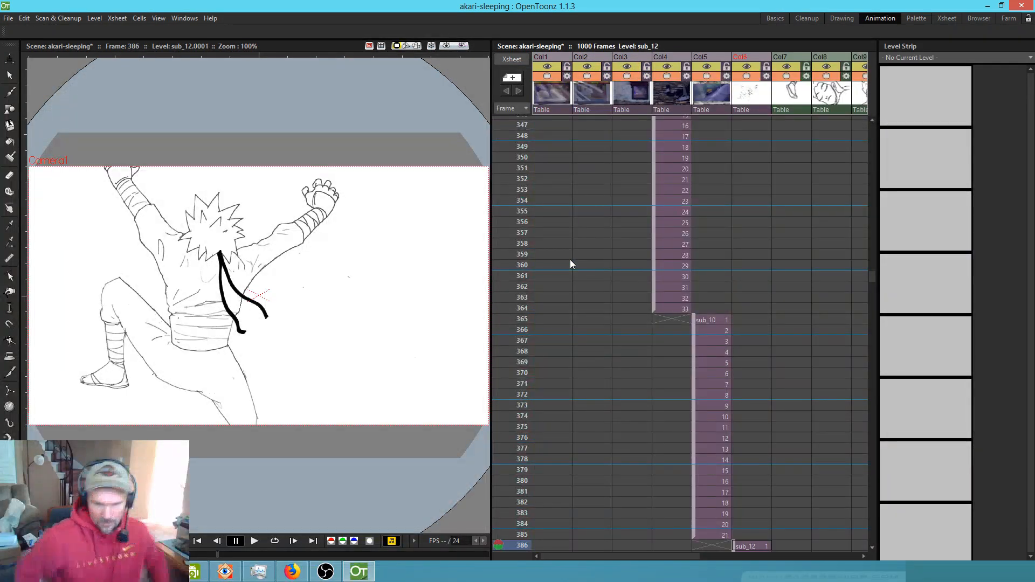